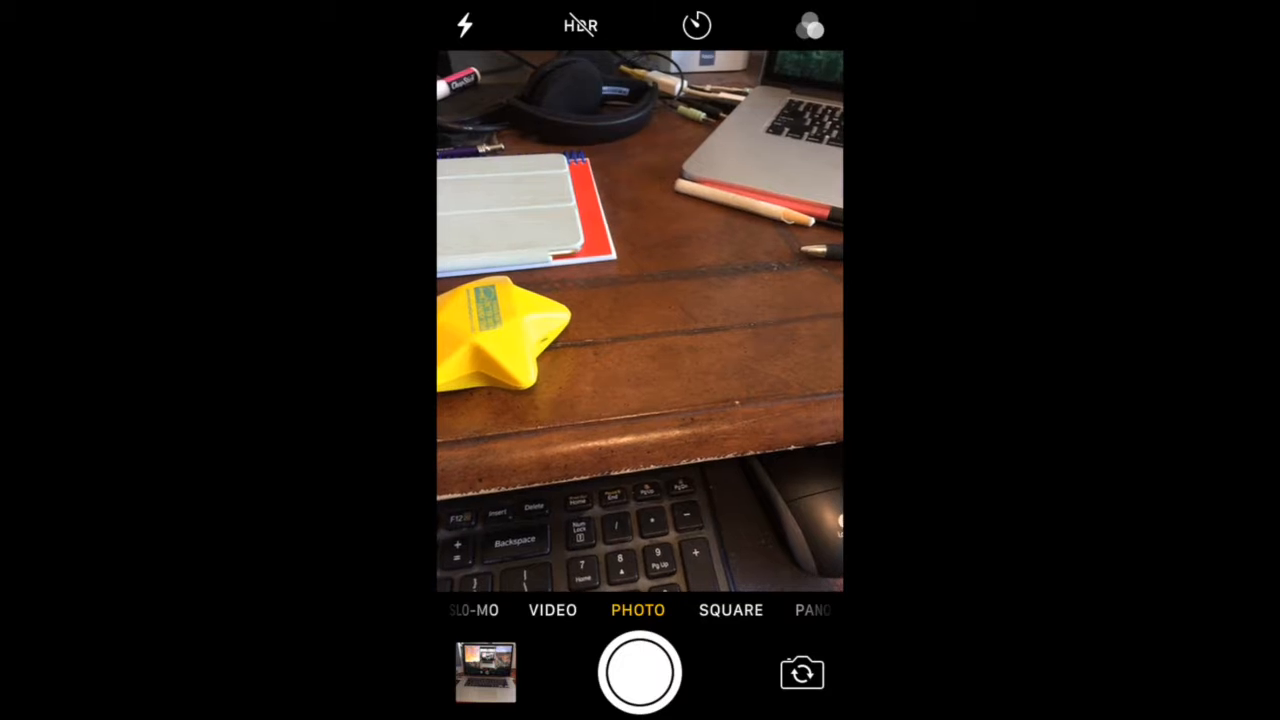
Step: Capture two bursts of photos of the yellow star on the desk and leave the camera
{"action": "left_click", "coordinate": [640, 672]}
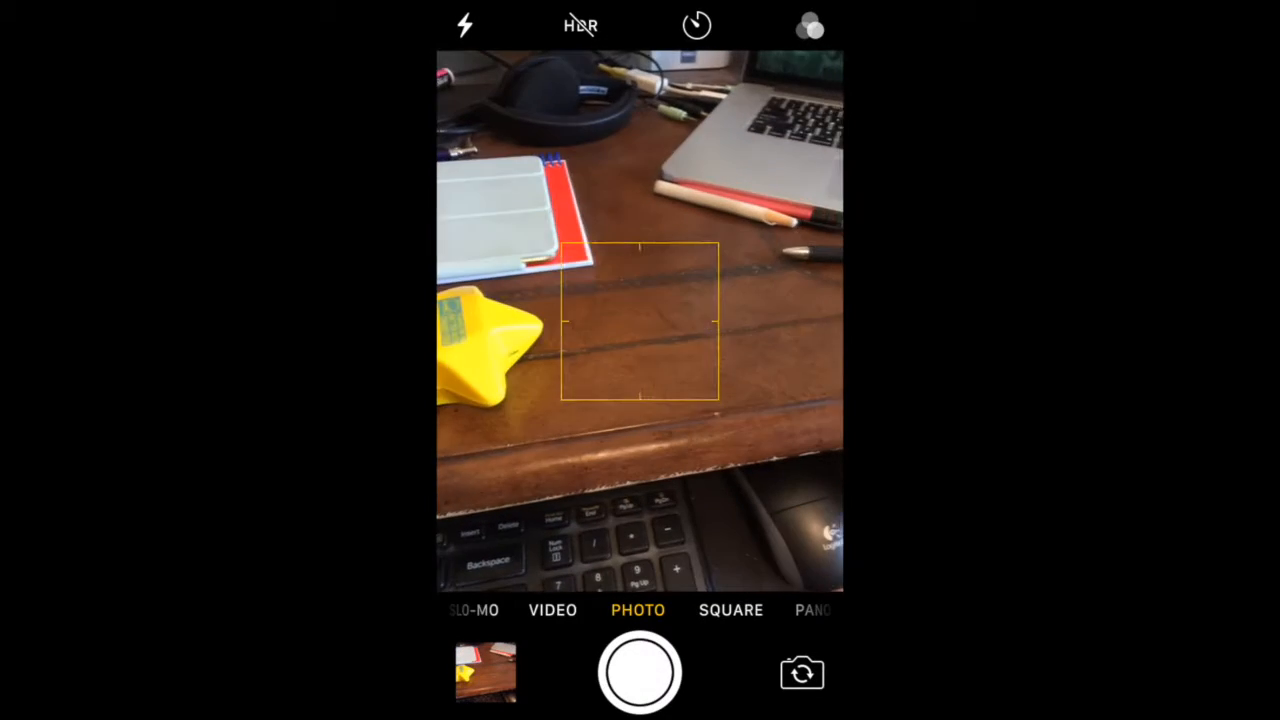
{"action": "left_click", "coordinate": [640, 672]}
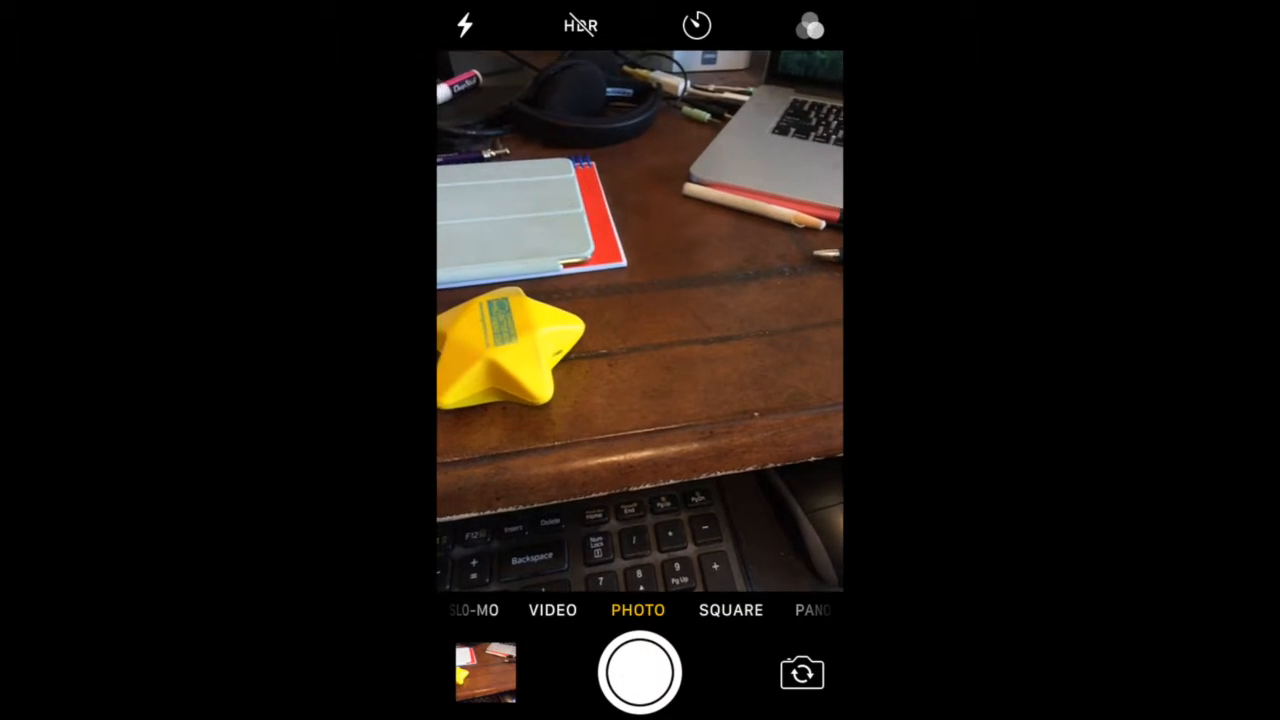
{"action": "key", "text": "Home"}
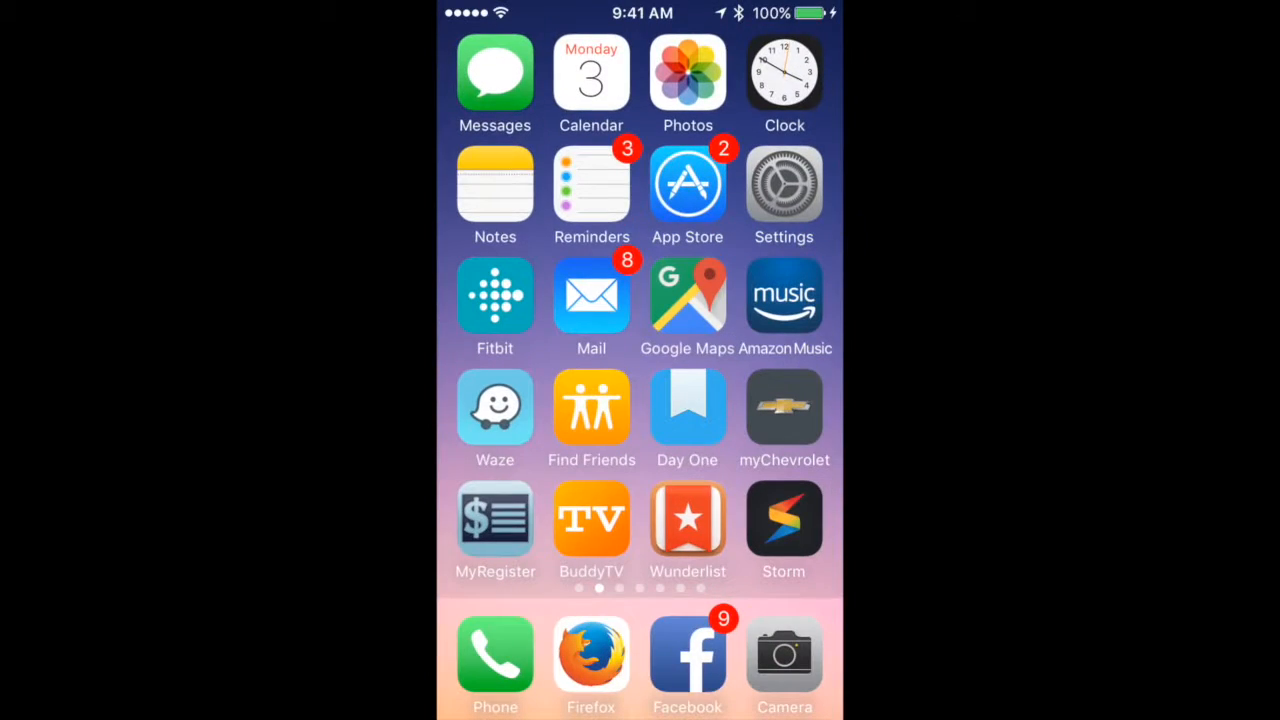
Step: Switch to Photos and open the most recent burst in the Camera Roll for choosing favorites
{"action": "left_click", "coordinate": [688, 72]}
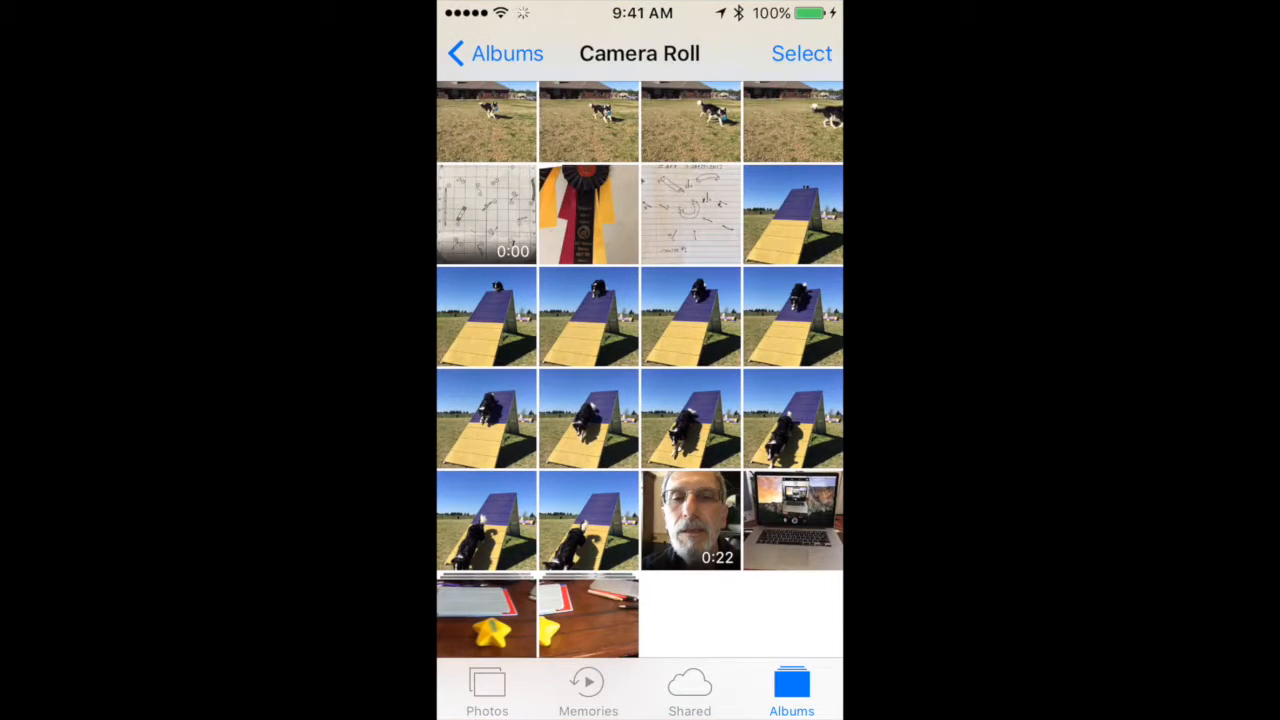
{"action": "left_click", "coordinate": [588, 617]}
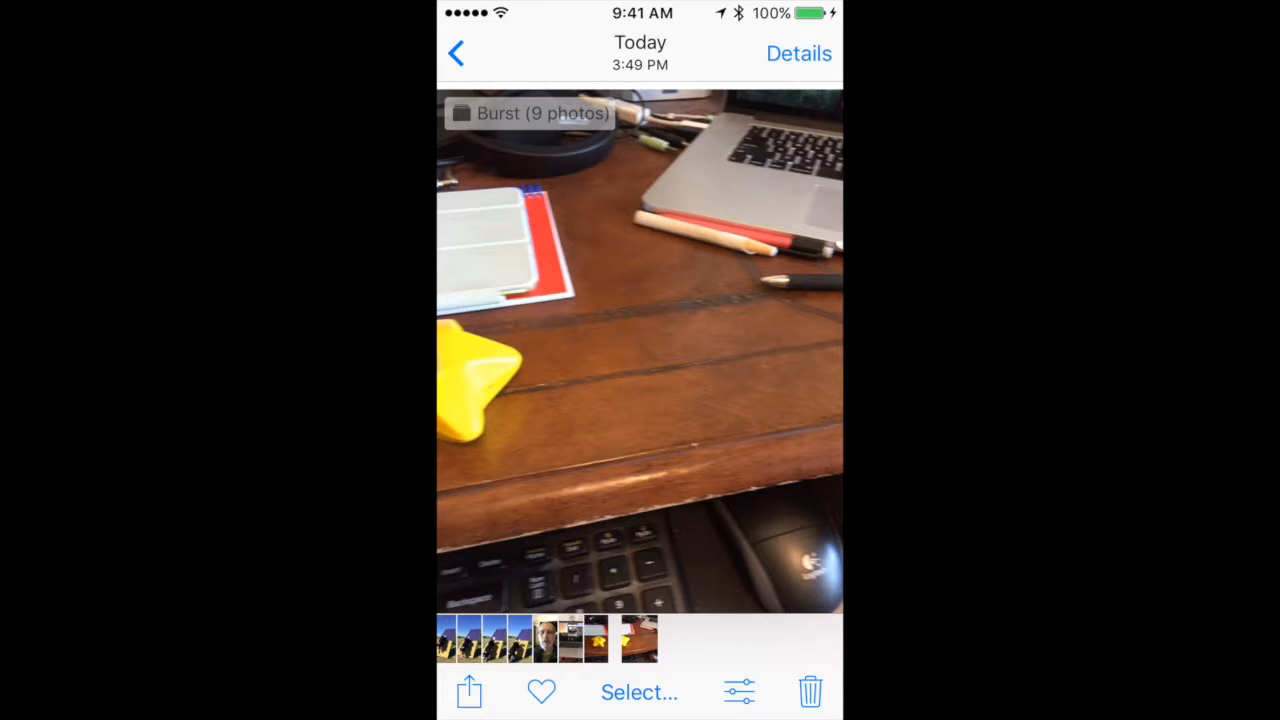
{"action": "left_click", "coordinate": [639, 692]}
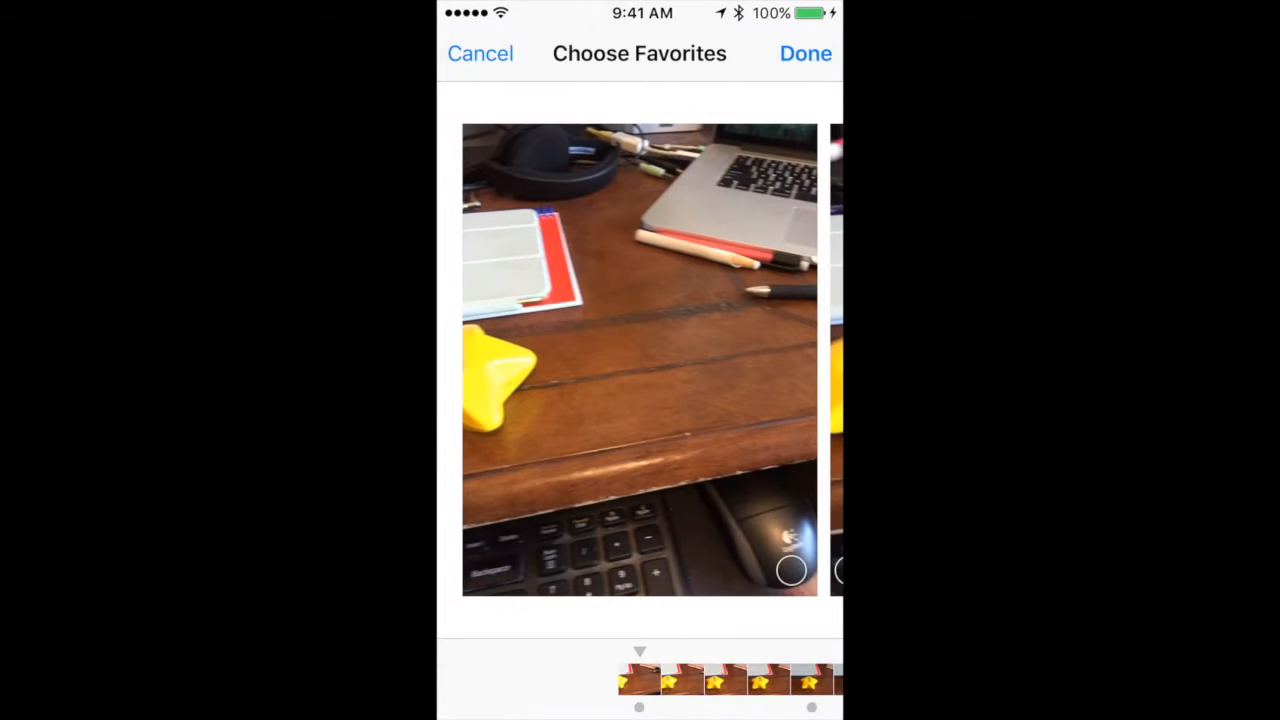
Step: Mark the last, third-to-last and fifth-to-last frames of the burst as favorites, and keep everything in the burst
{"action": "left_click_drag", "start_coordinate": [730, 680], "coordinate": [440, 680]}
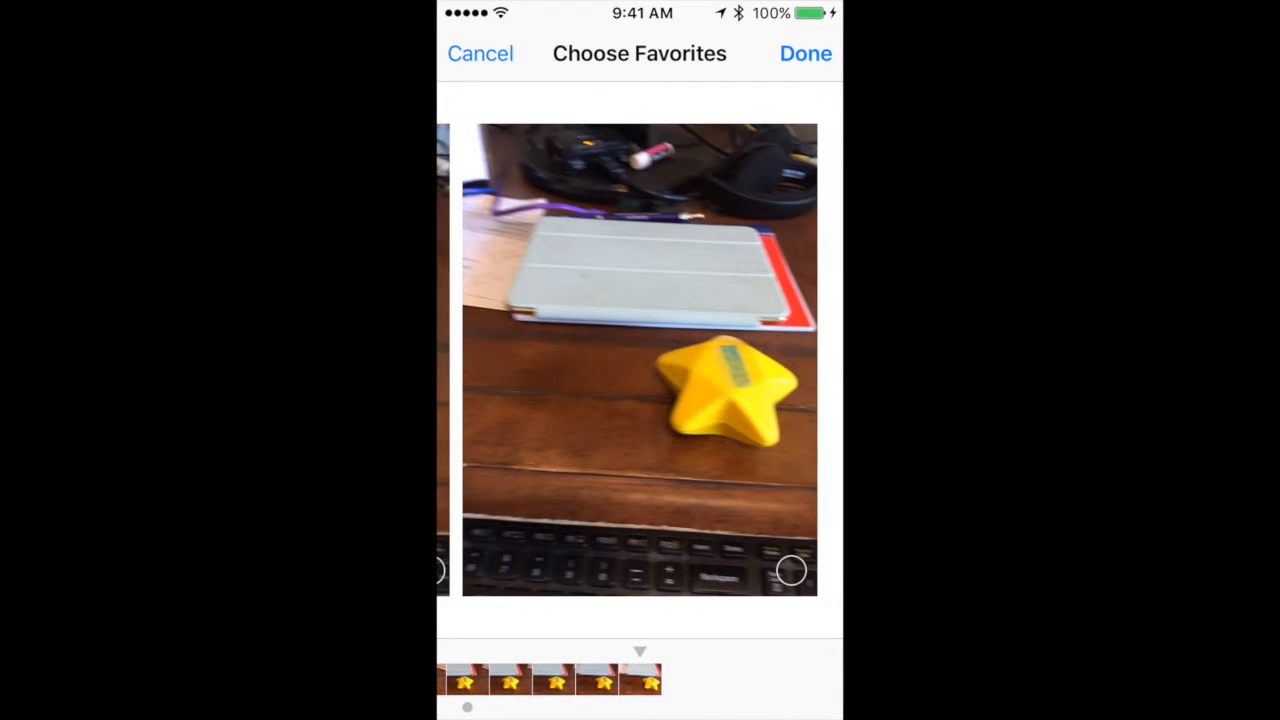
{"action": "left_click", "coordinate": [790, 570]}
{"action": "left_click_drag", "start_coordinate": [540, 380], "coordinate": [740, 380]}
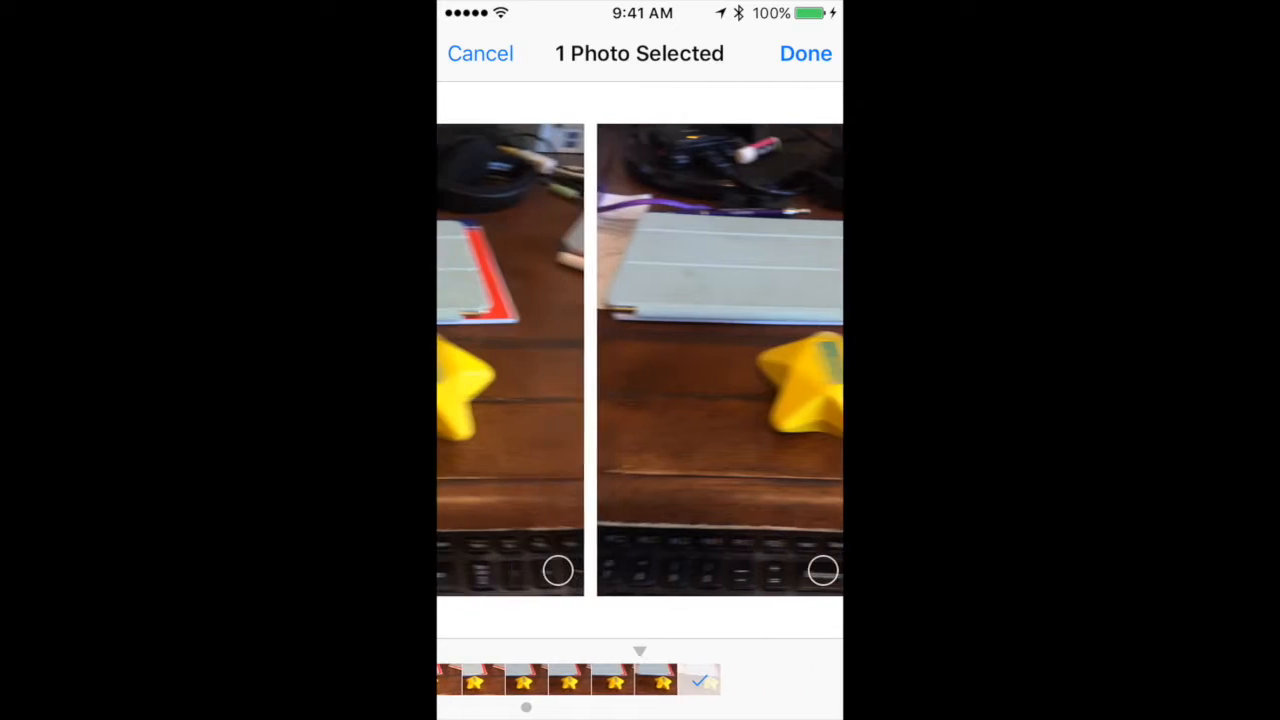
{"action": "left_click", "coordinate": [791, 570]}
{"action": "left_click_drag", "start_coordinate": [540, 380], "coordinate": [740, 380]}
{"action": "left_click", "coordinate": [790, 570]}
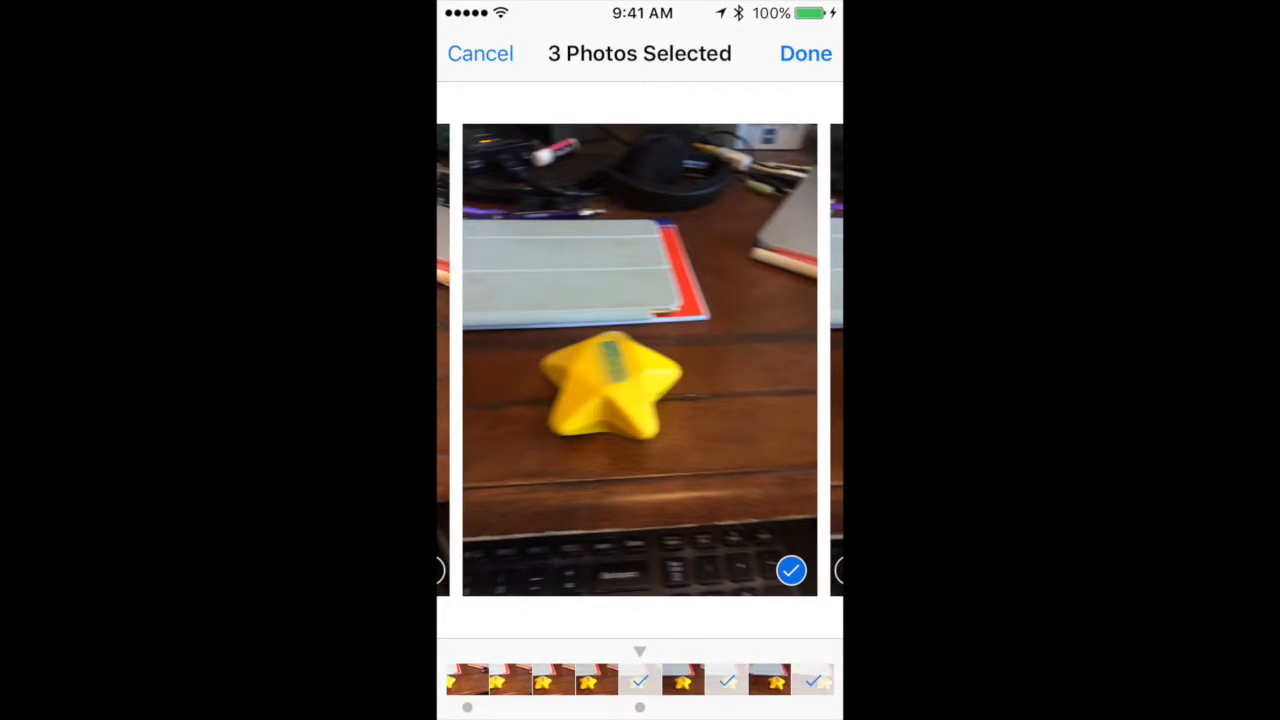
{"action": "left_click", "coordinate": [806, 53]}
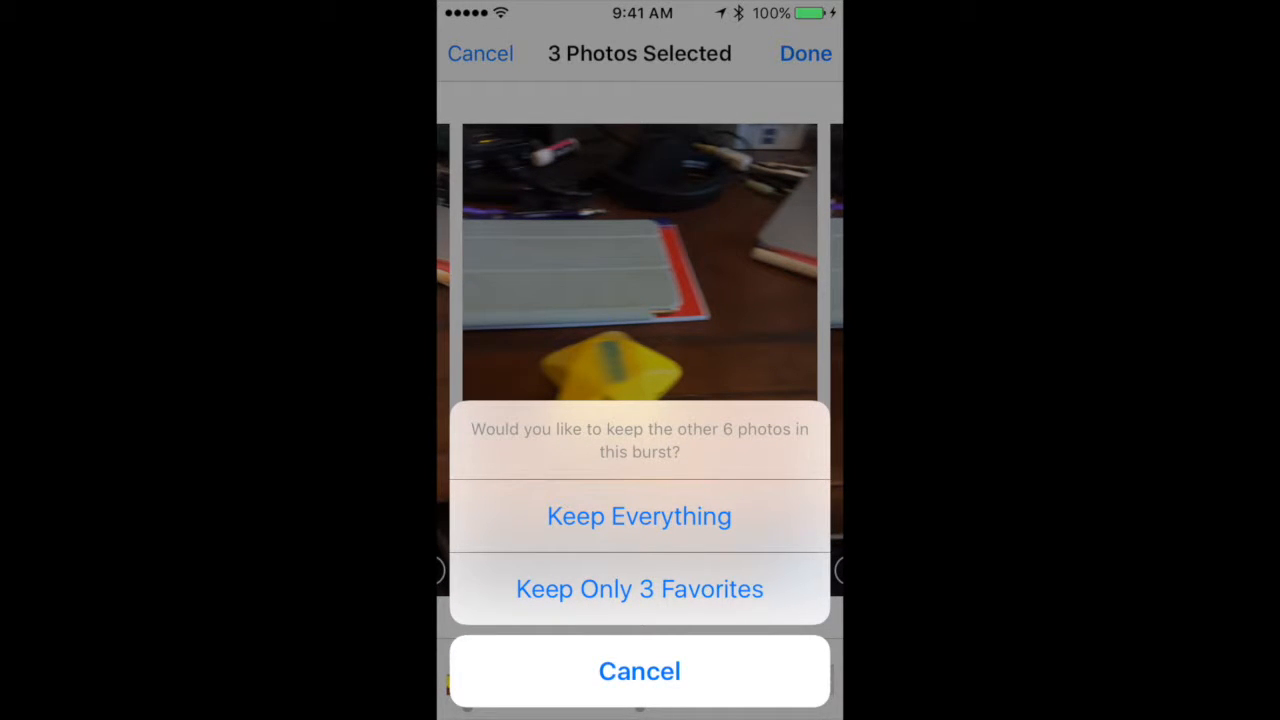
{"action": "left_click", "coordinate": [640, 516]}
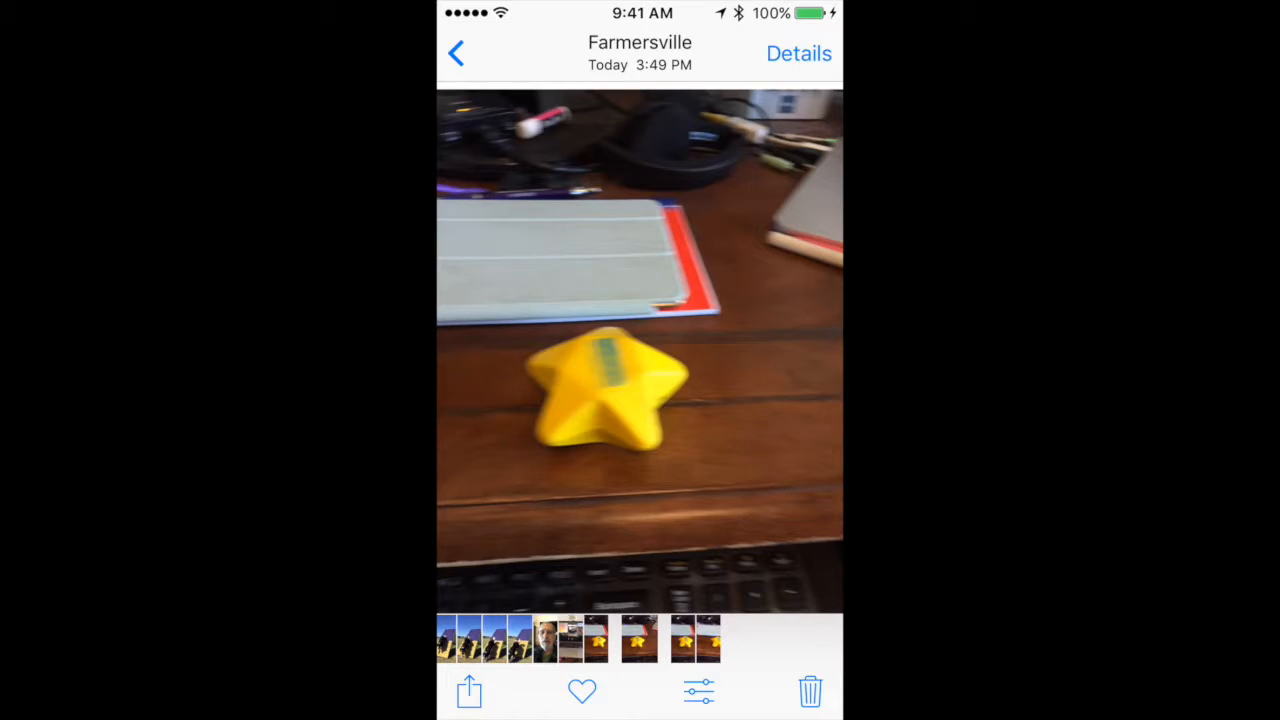
Step: Browse the sequence of dog photos on the purple and yellow A-frame in the Camera Roll, beginning with the first one
{"action": "left_click", "coordinate": [455, 53]}
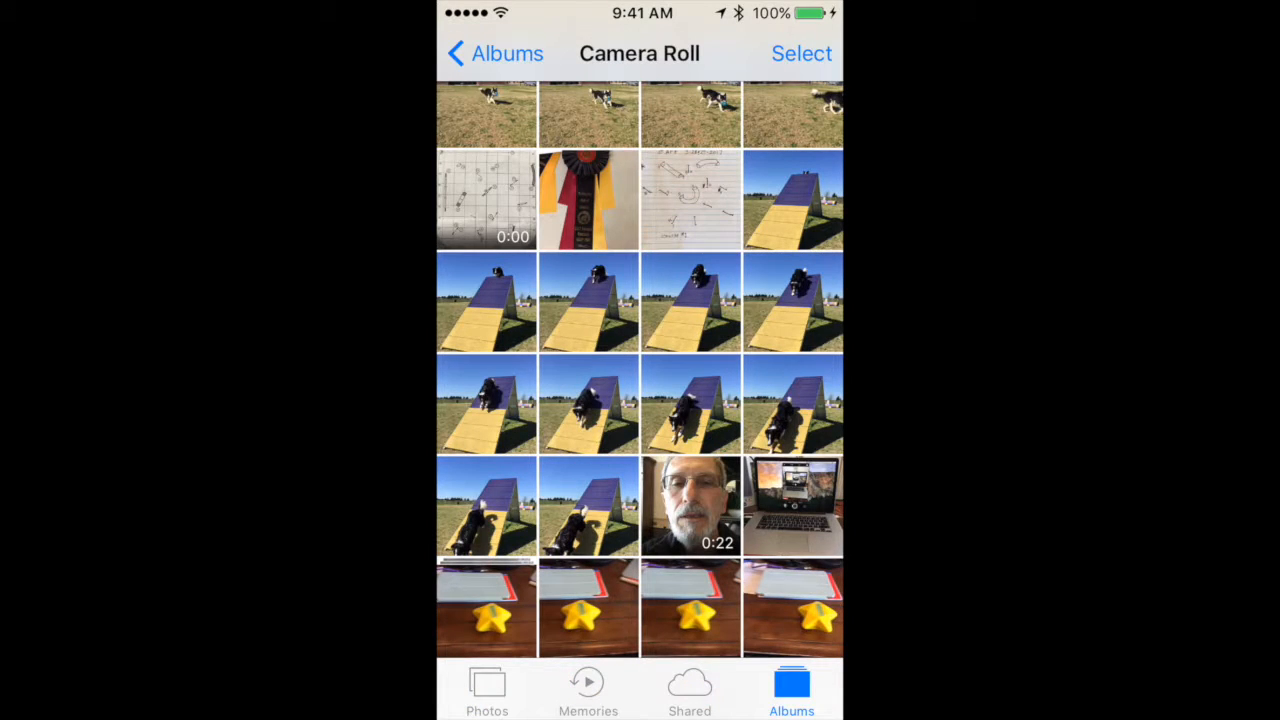
{"action": "left_click", "coordinate": [793, 200]}
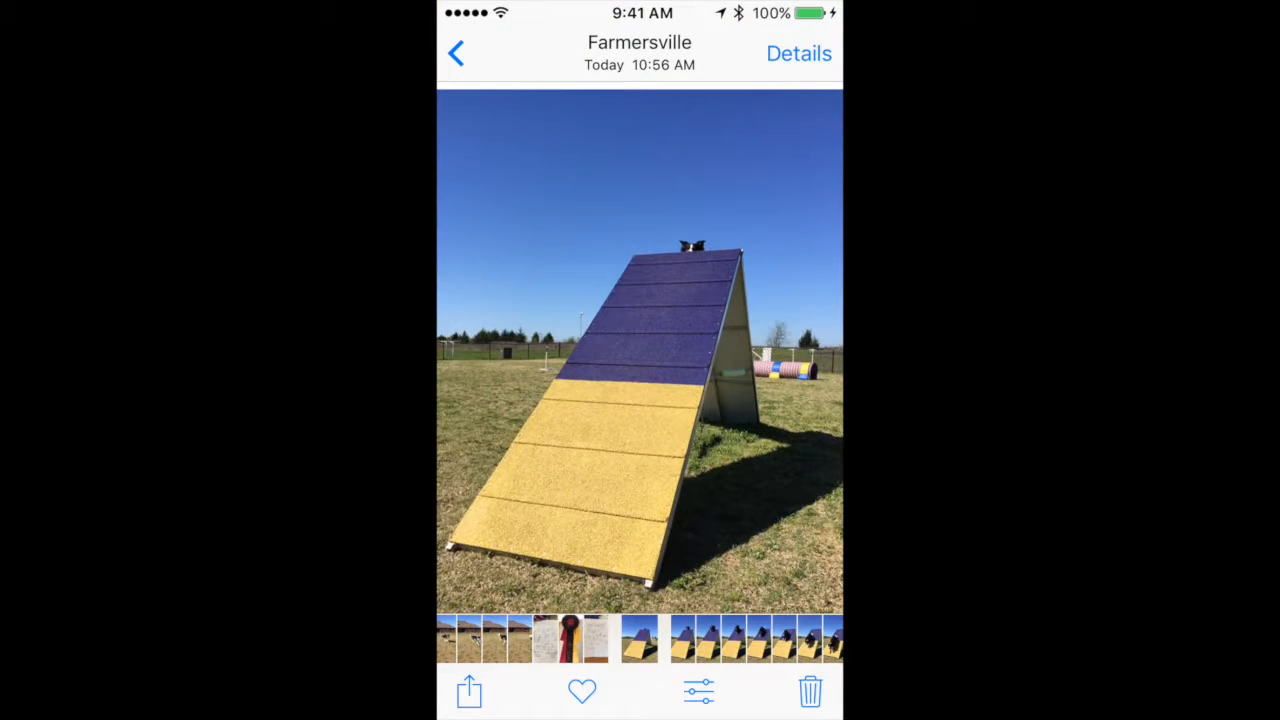
{"action": "left_click_drag", "start_coordinate": [740, 360], "coordinate": [546, 360]}
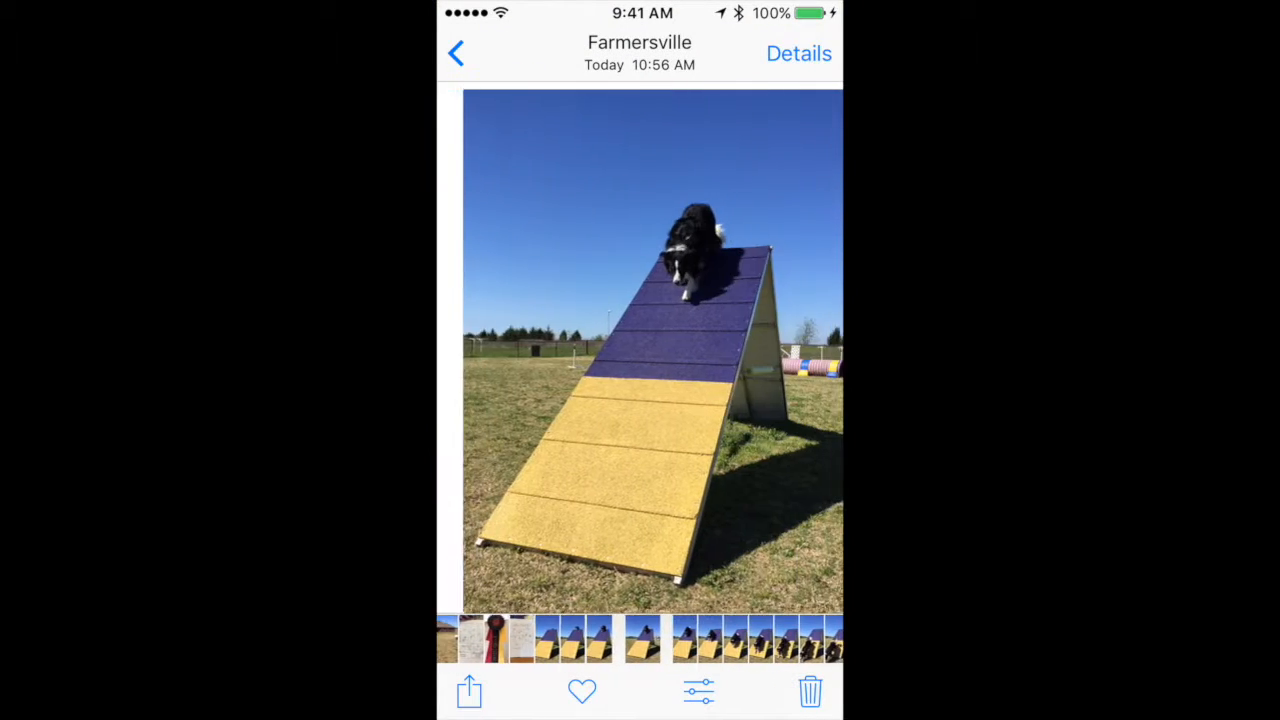
{"action": "left_click_drag", "start_coordinate": [740, 360], "coordinate": [520, 360]}
{"action": "left_click_drag", "start_coordinate": [740, 360], "coordinate": [520, 360]}
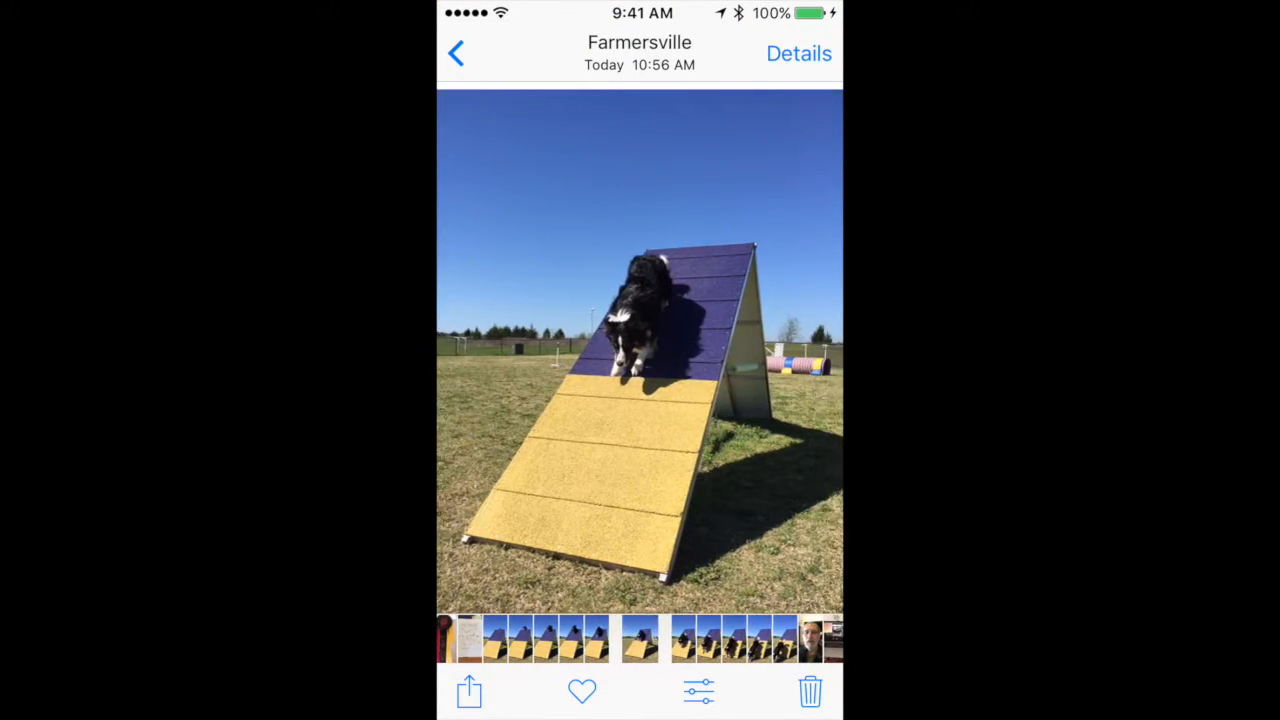
{"action": "left_click_drag", "start_coordinate": [740, 360], "coordinate": [560, 360]}
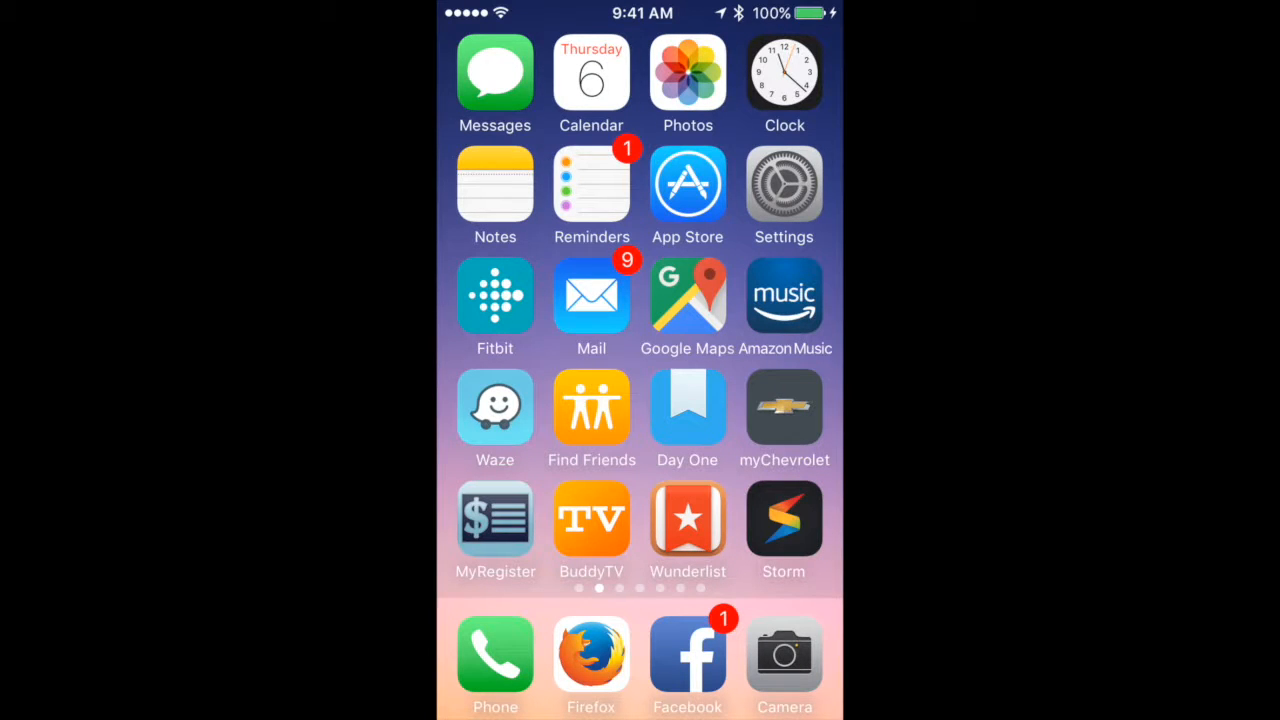
Step: Select ten of the A-frame dog photos in the Camera Roll in Photos, skipping the seventh of the sequence
{"action": "left_click", "coordinate": [688, 72]}
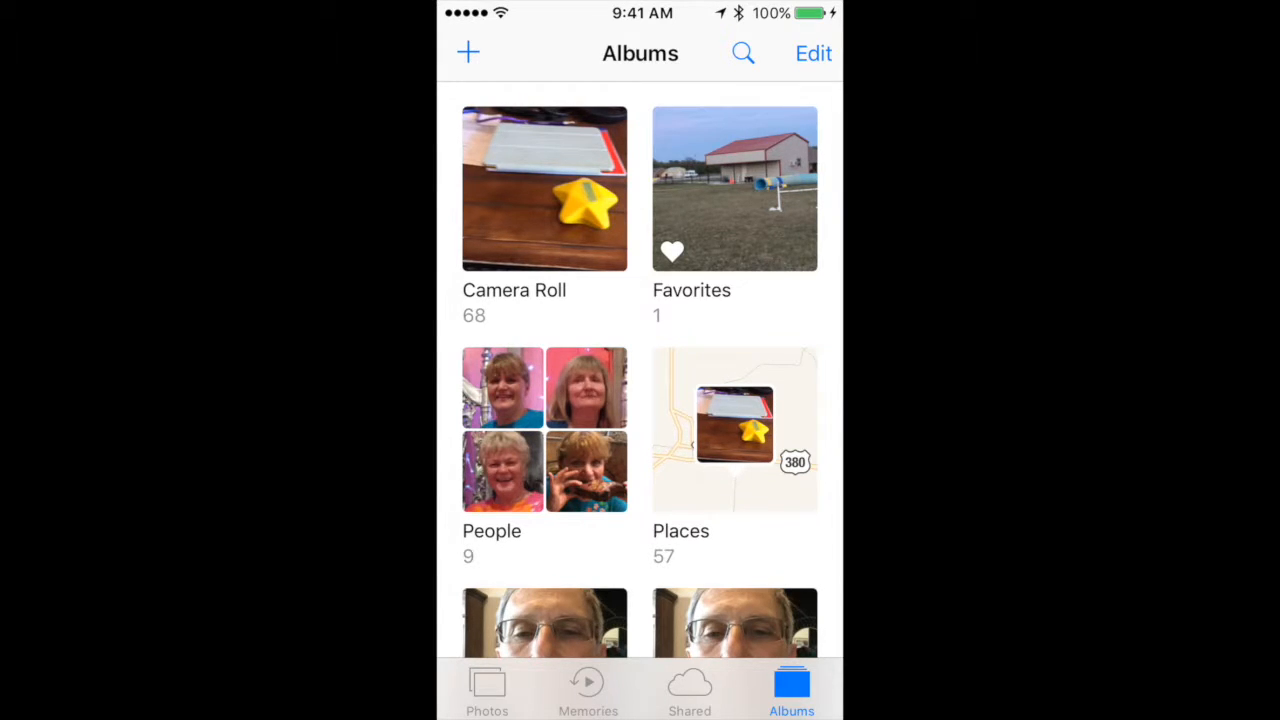
{"action": "left_click", "coordinate": [544, 210]}
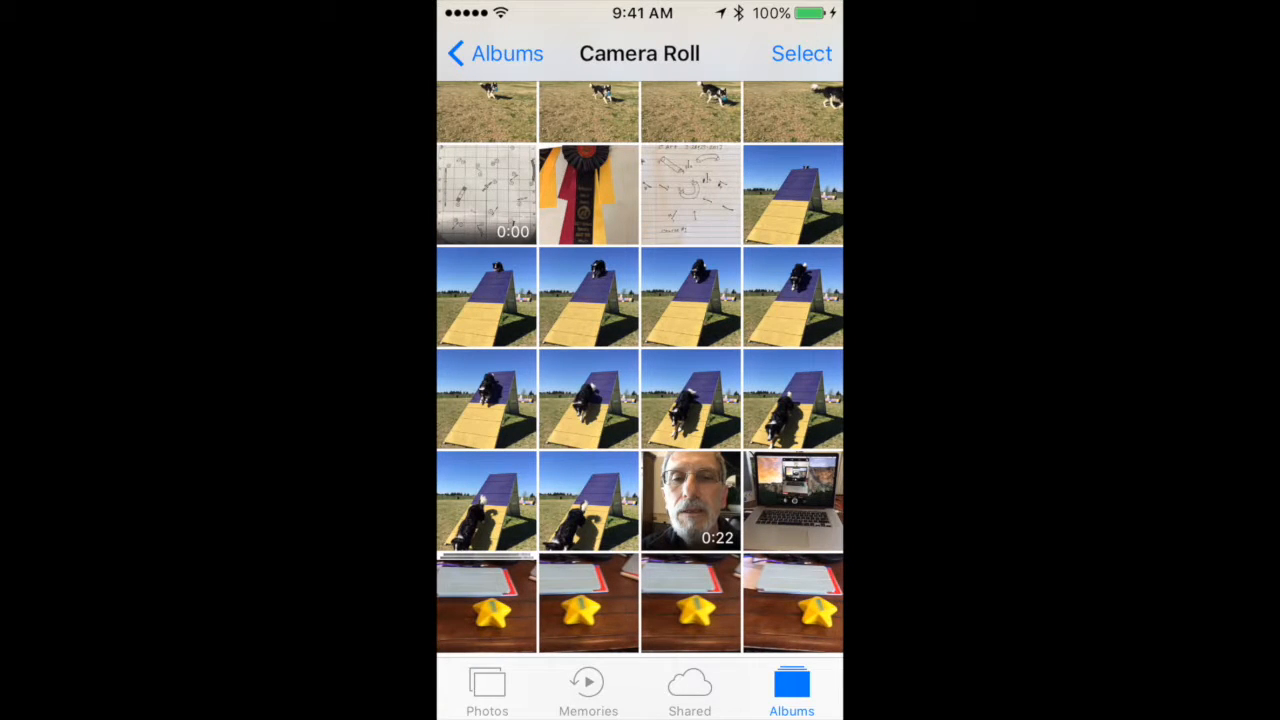
{"action": "left_click", "coordinate": [801, 53]}
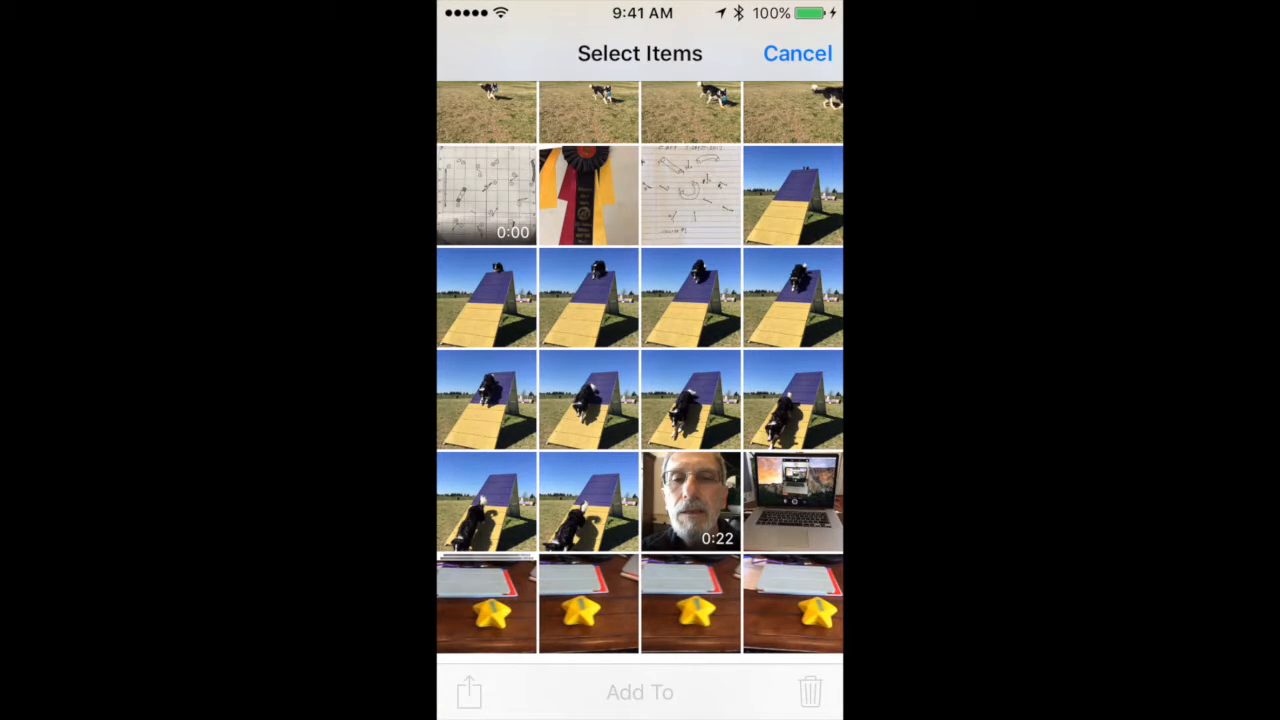
{"action": "left_click", "coordinate": [793, 196]}
{"action": "left_click", "coordinate": [793, 298]}
{"action": "left_click", "coordinate": [691, 298]}
{"action": "left_click", "coordinate": [589, 298]}
{"action": "left_click", "coordinate": [487, 298]}
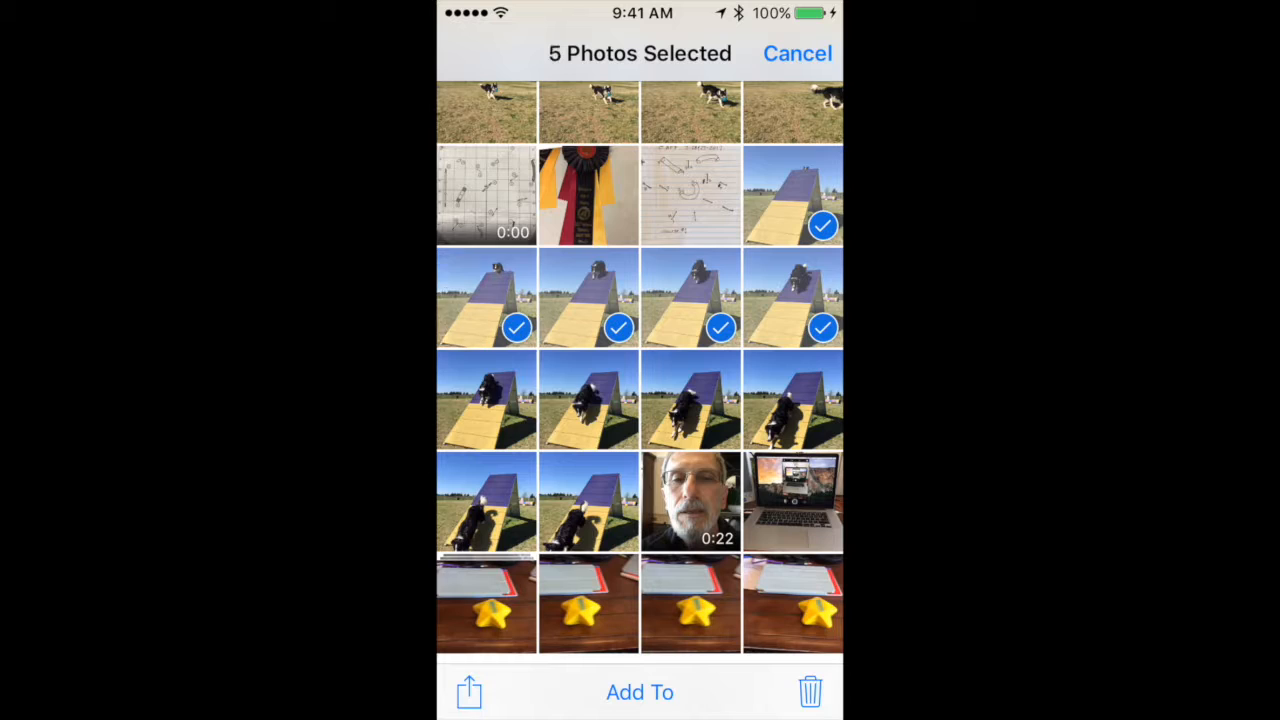
{"action": "left_click", "coordinate": [487, 400]}
{"action": "left_click", "coordinate": [691, 400]}
{"action": "left_click", "coordinate": [793, 400]}
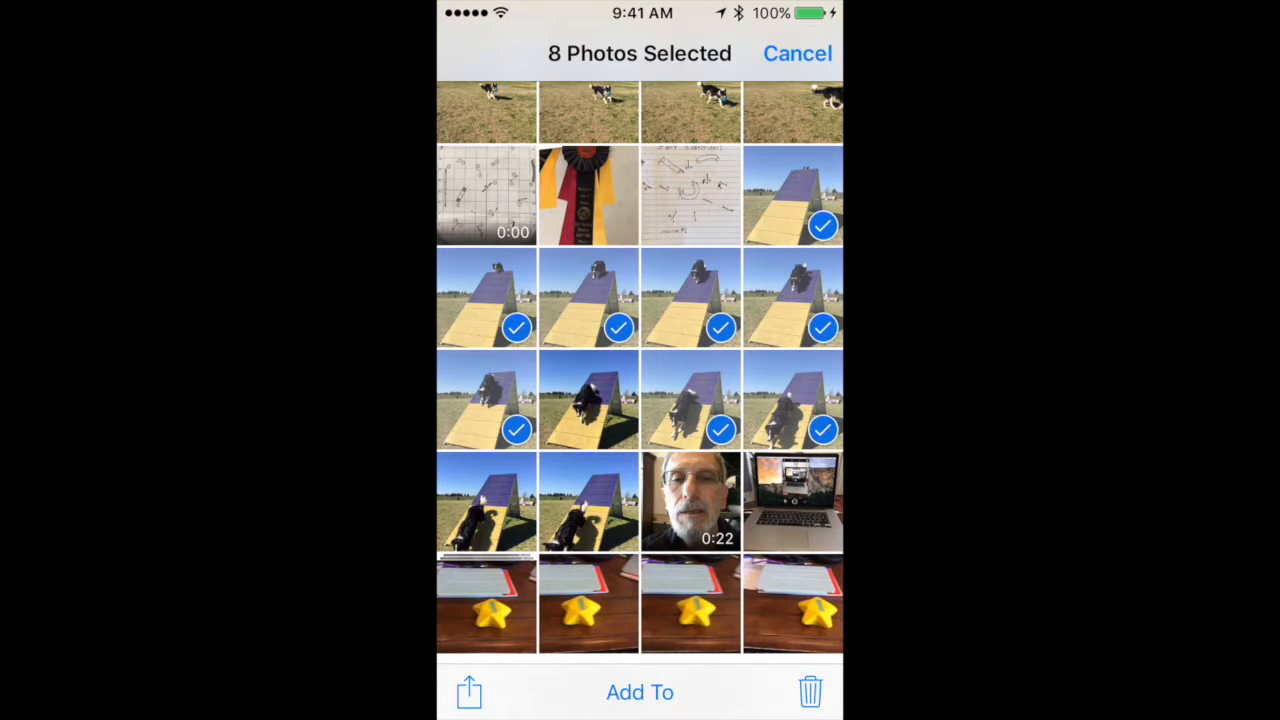
{"action": "left_click", "coordinate": [487, 502]}
{"action": "left_click", "coordinate": [589, 502]}
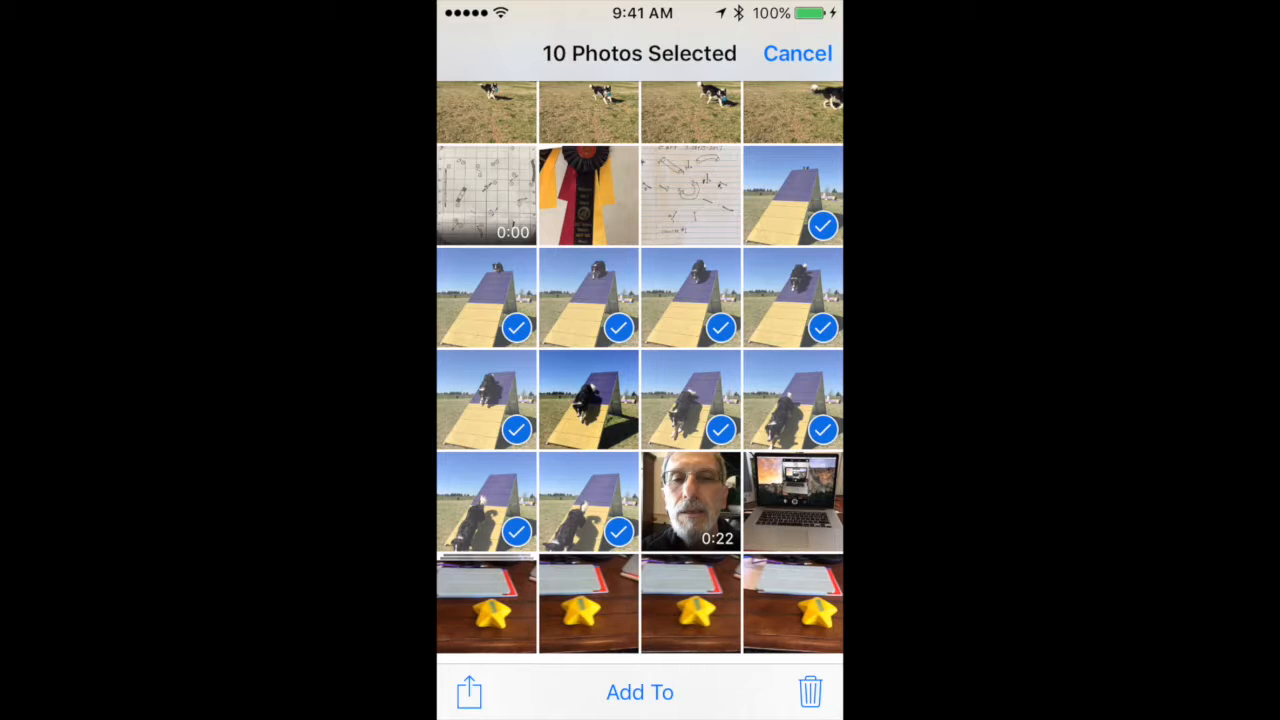
Step: Send the ten selected photos to the MacBook Pro with AirDrop and return to the home screen
{"action": "left_click", "coordinate": [469, 692]}
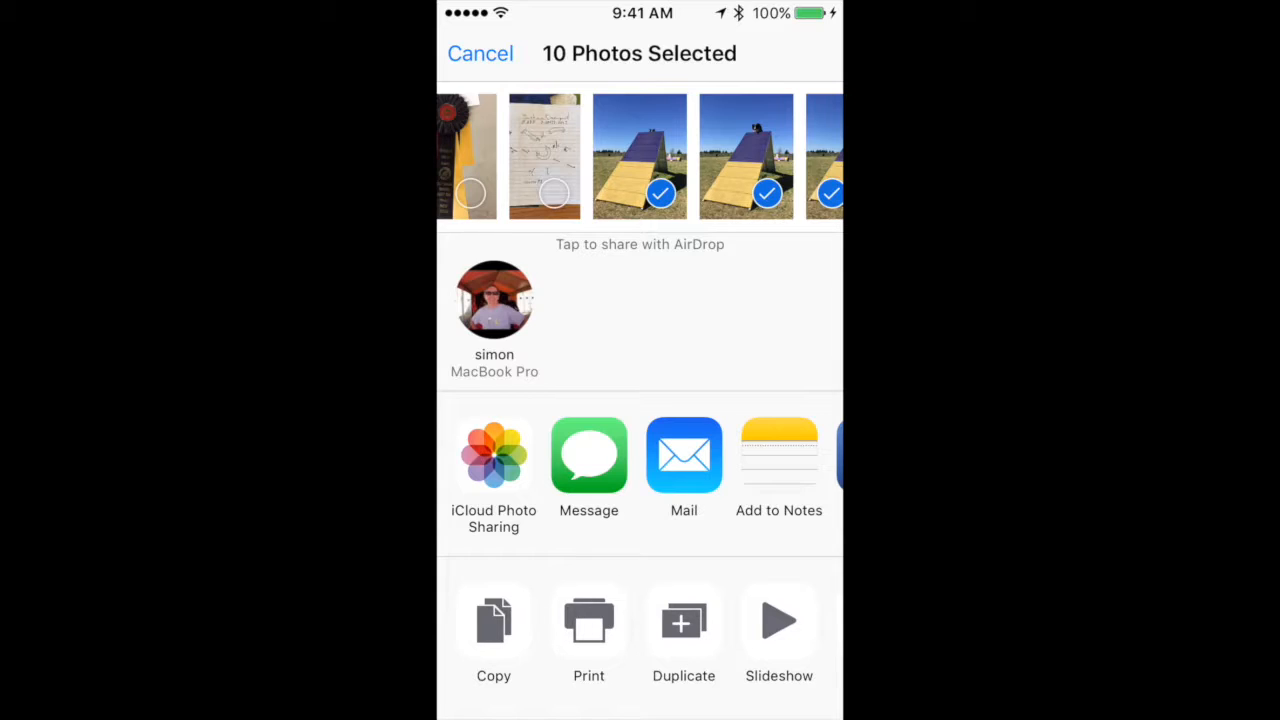
{"action": "left_click", "coordinate": [494, 298]}
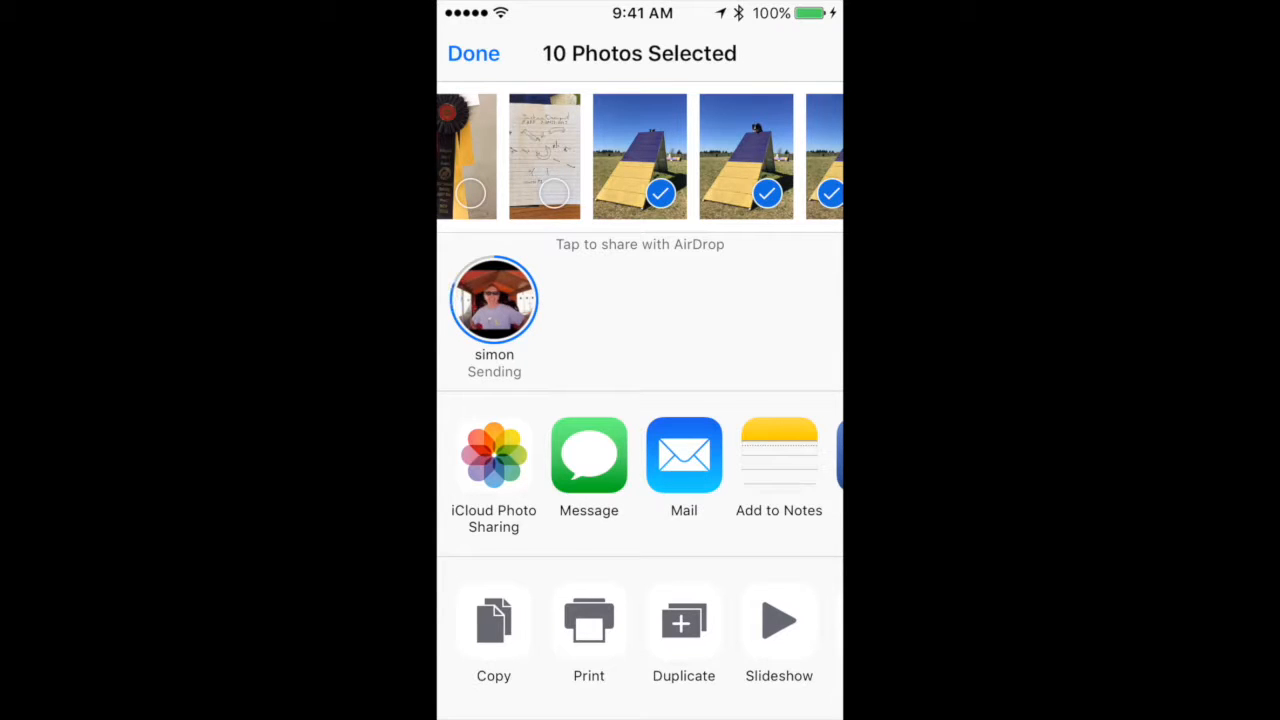
{"action": "key", "text": "Home"}
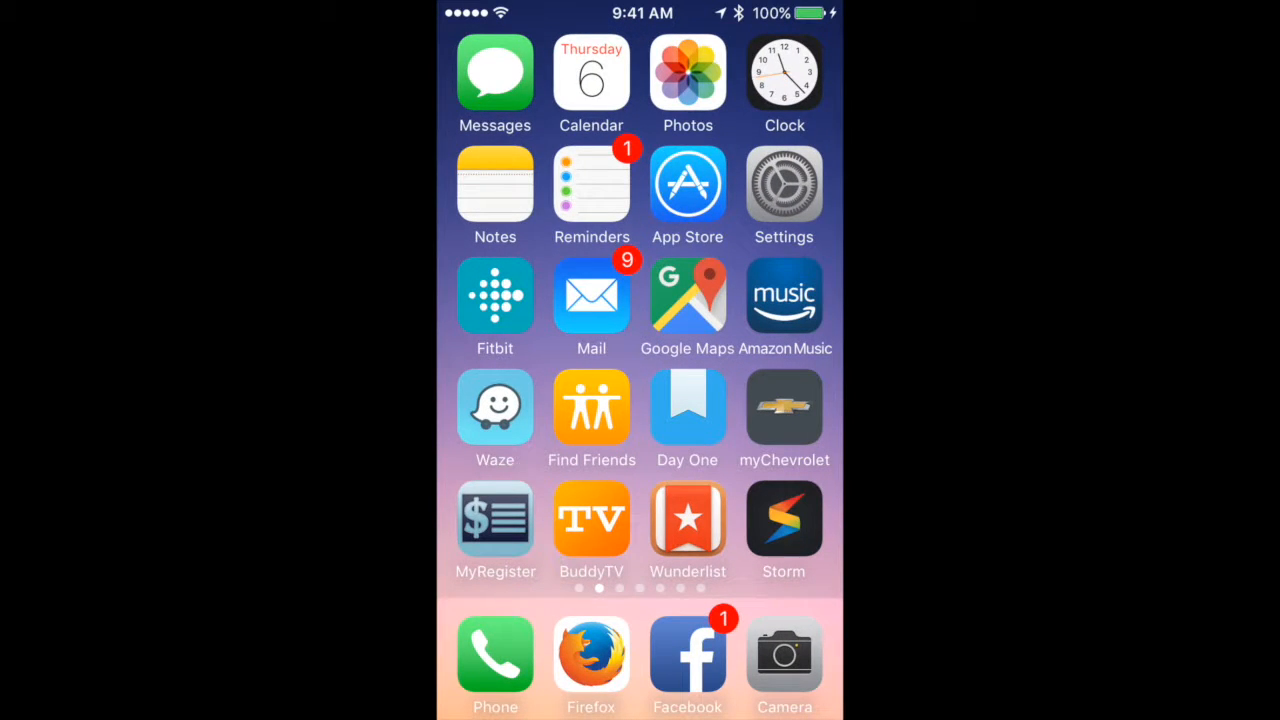
{"action": "left_click", "coordinate": [784, 654]}
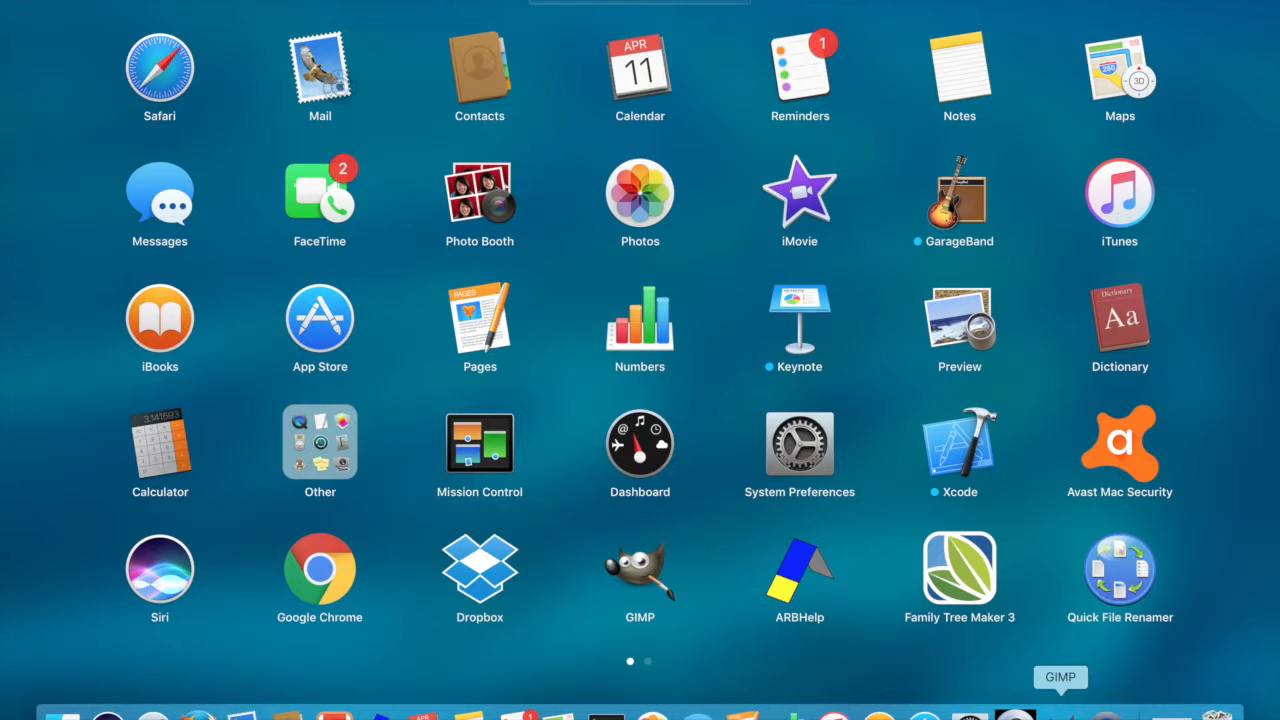
Step: Switch to GIMP on the Mac and start opening files as layers
{"action": "left_click", "coordinate": [1060, 711]}
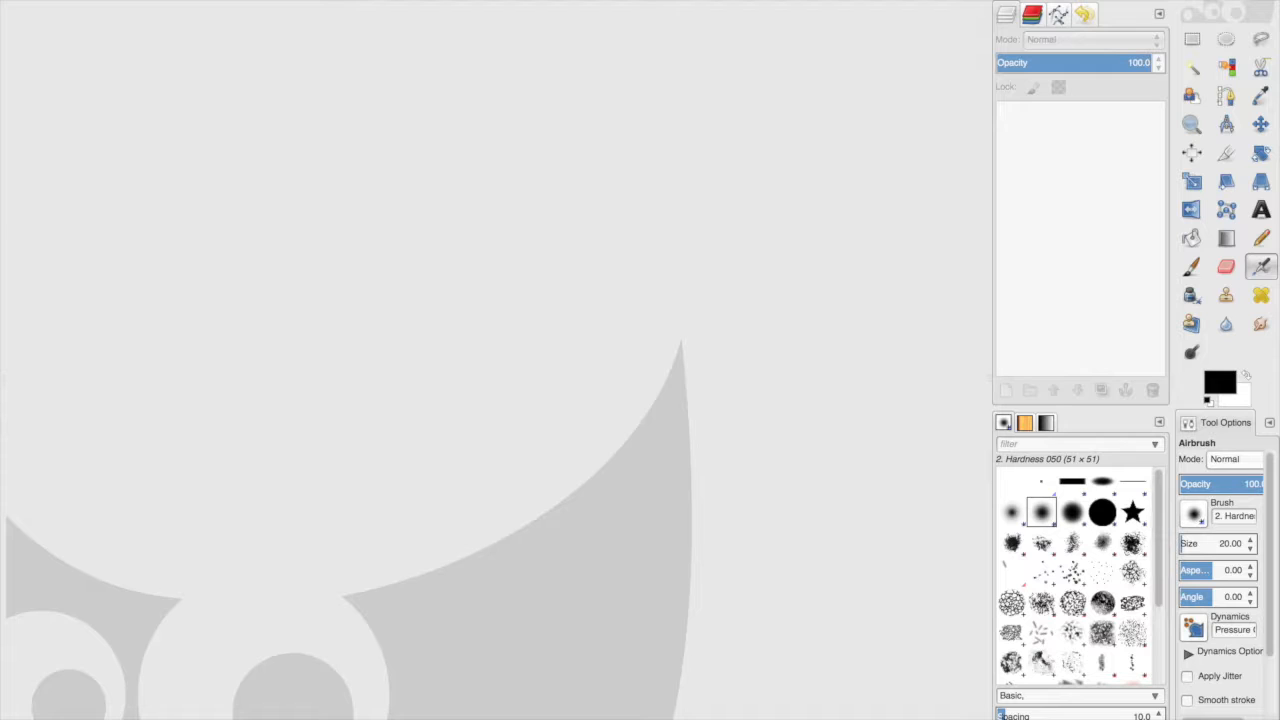
{"action": "left_click", "coordinate": [104, 1]}
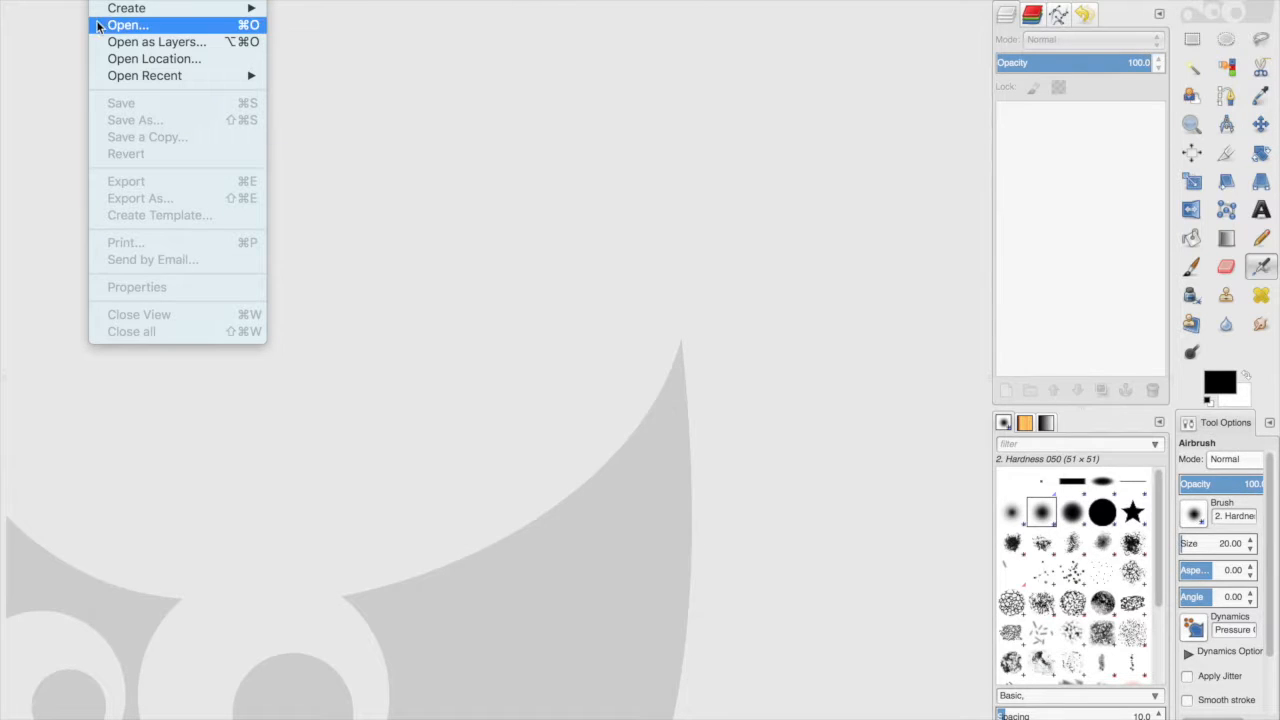
{"action": "left_click", "coordinate": [201, 41]}
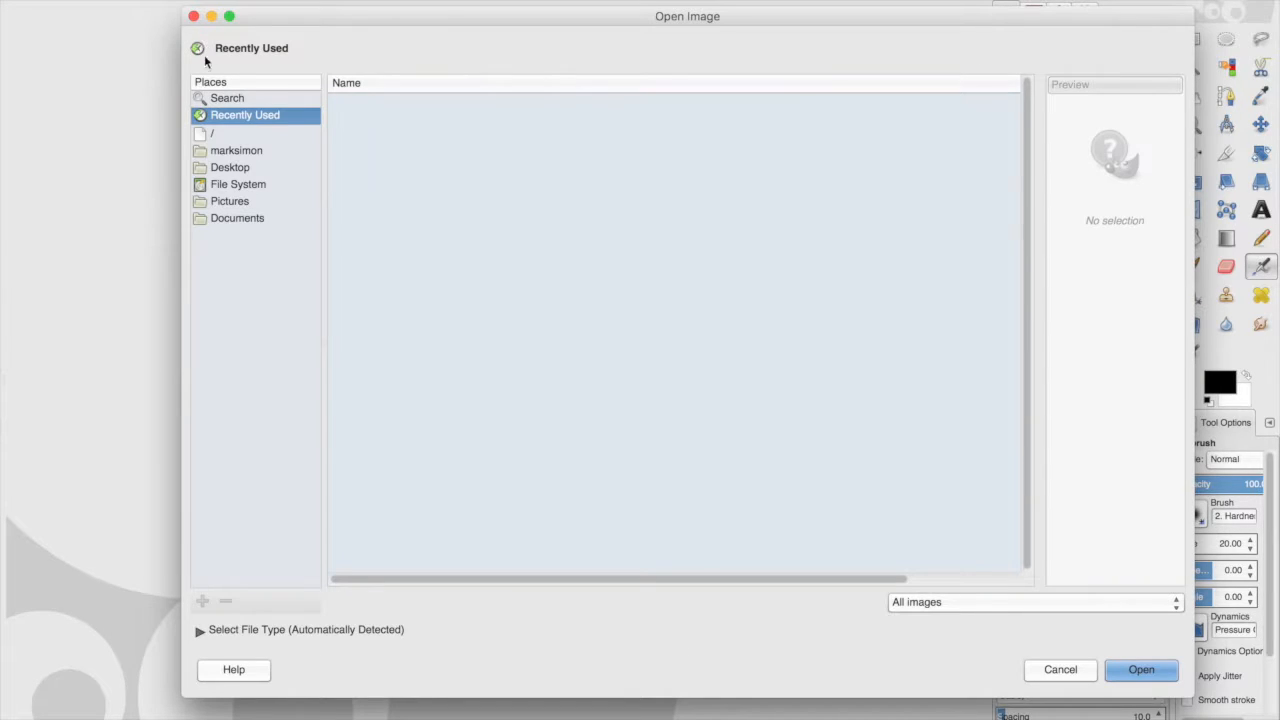
Step: Browse from the home folder through Downloads to the folder "Multi Image iPhone and Gimp on Mac"
{"action": "left_click", "coordinate": [220, 150]}
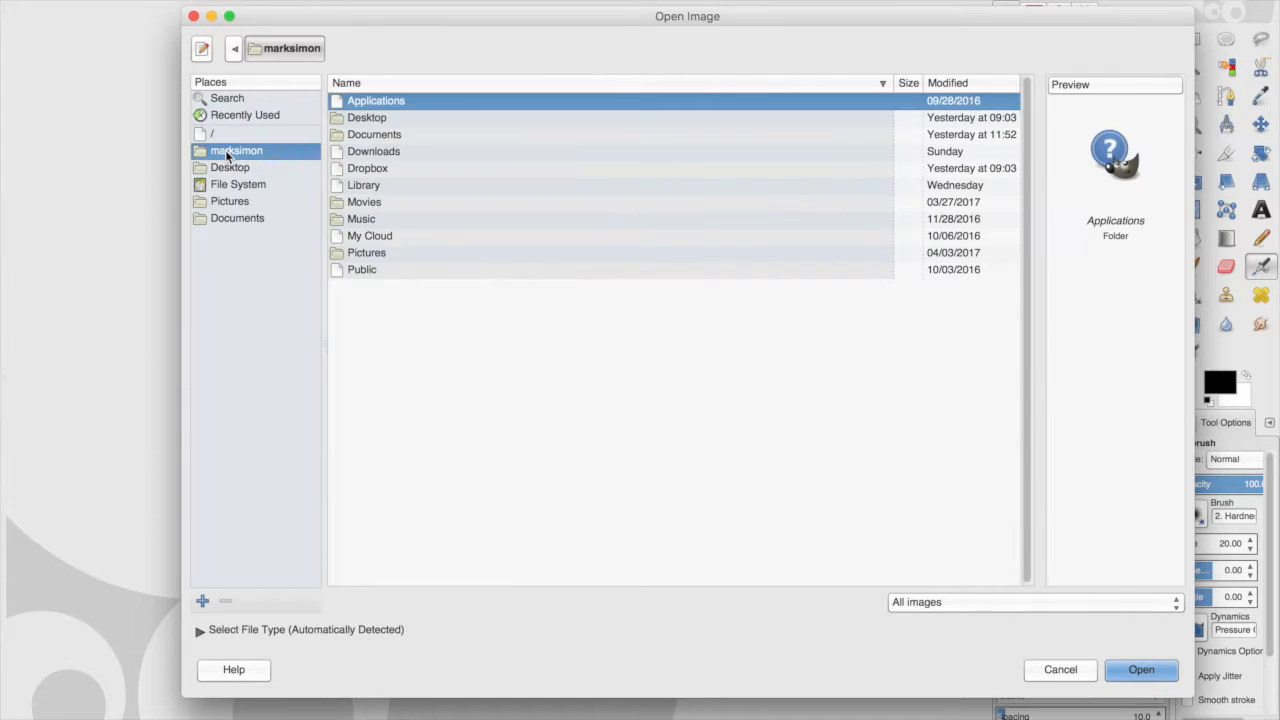
{"action": "left_click", "coordinate": [376, 155]}
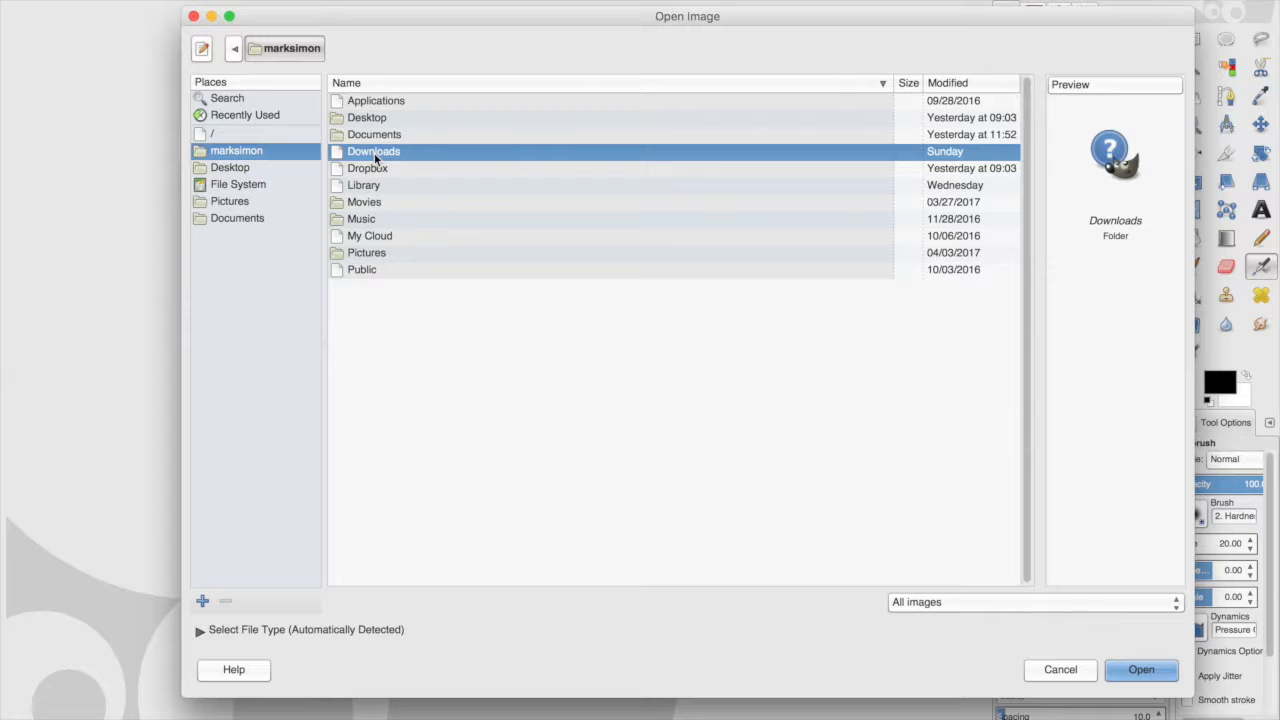
{"action": "double_click", "coordinate": [376, 155]}
{"action": "left_click", "coordinate": [389, 187]}
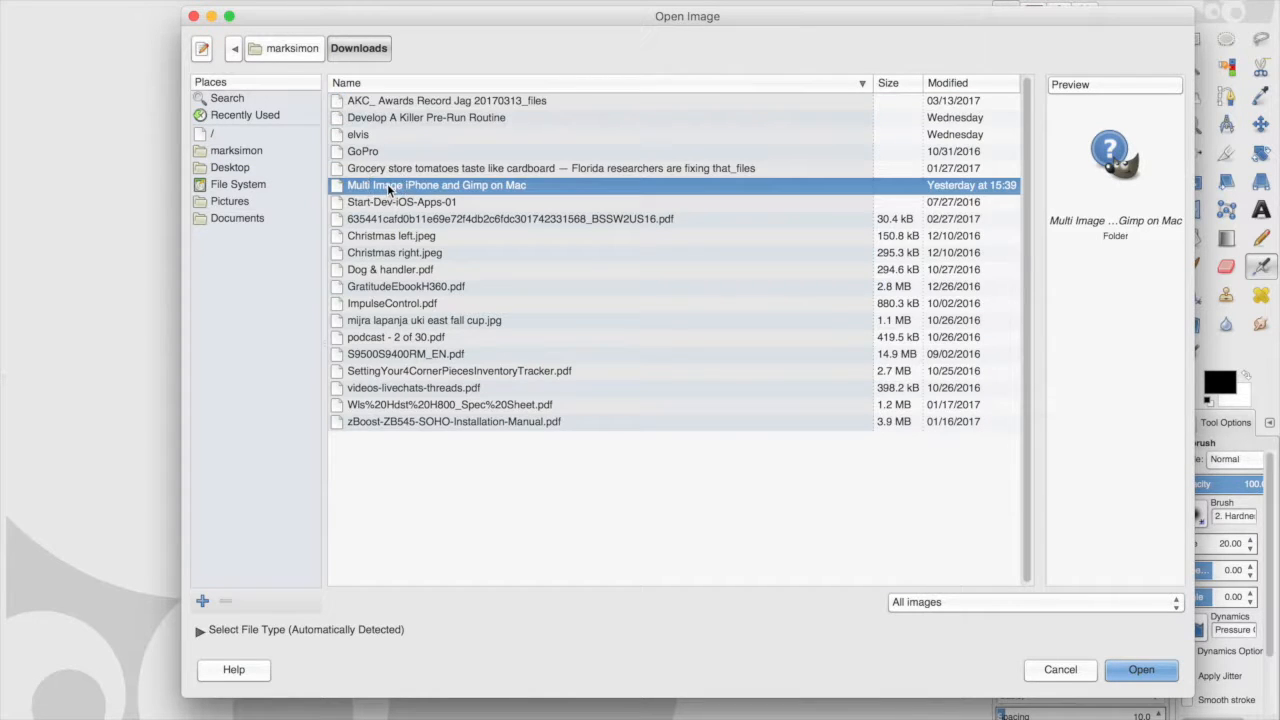
{"action": "double_click", "coordinate": [389, 186]}
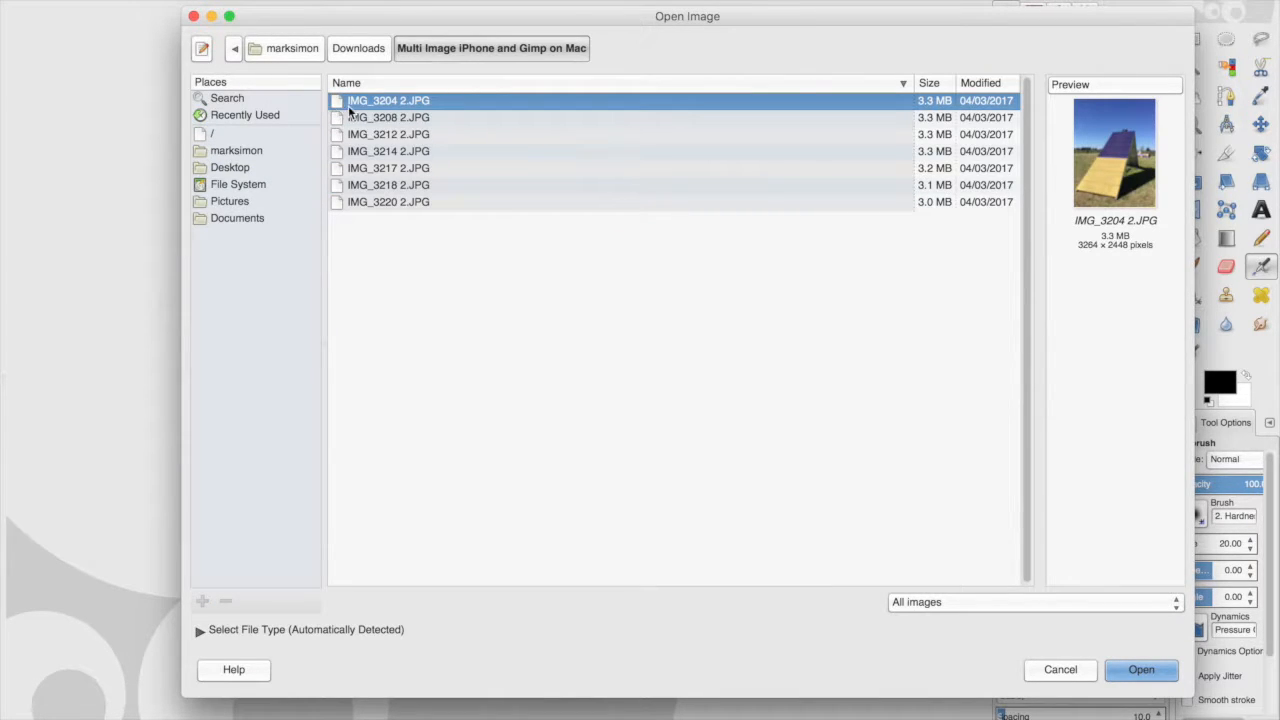
Step: Select all seven images from IMG_3204 2.JPG to IMG_3220 2.JPG and open them as layers
{"action": "key", "text": "shift+Down"}
{"action": "key", "text": "shift+Down"}
{"action": "key", "text": "shift+Down"}
{"action": "key", "text": "shift+Down"}
{"action": "key", "text": "shift+Down"}
{"action": "key", "text": "shift+Down"}
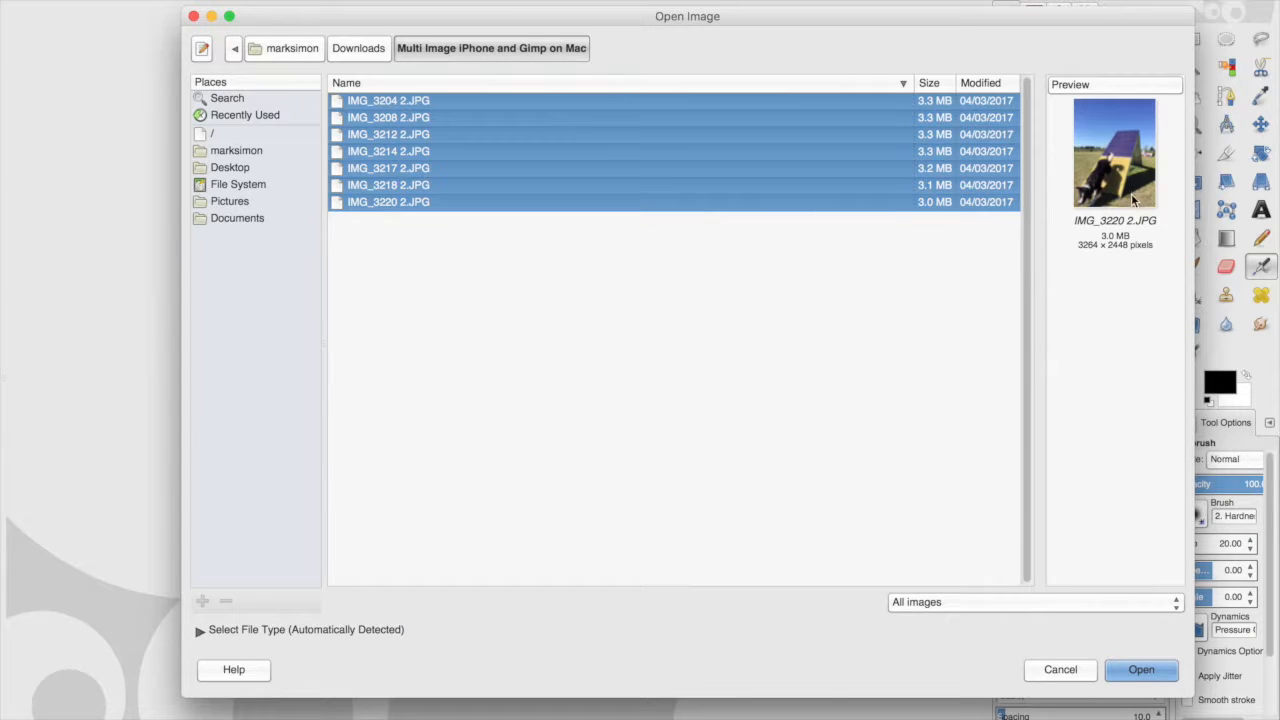
{"action": "left_click", "coordinate": [1141, 670]}
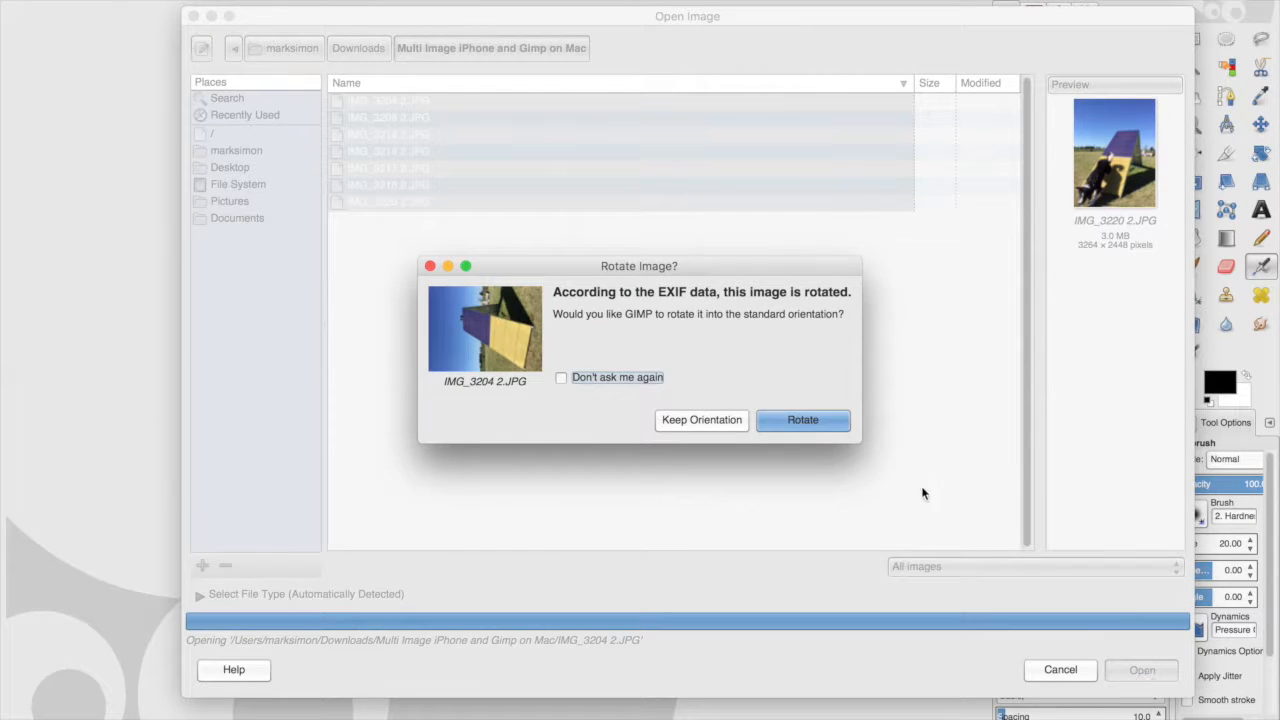
Step: Rotate the imported photos into the standard orientation and stop GIMP from asking about it again
{"action": "left_click", "coordinate": [561, 377]}
{"action": "left_click", "coordinate": [815, 424]}
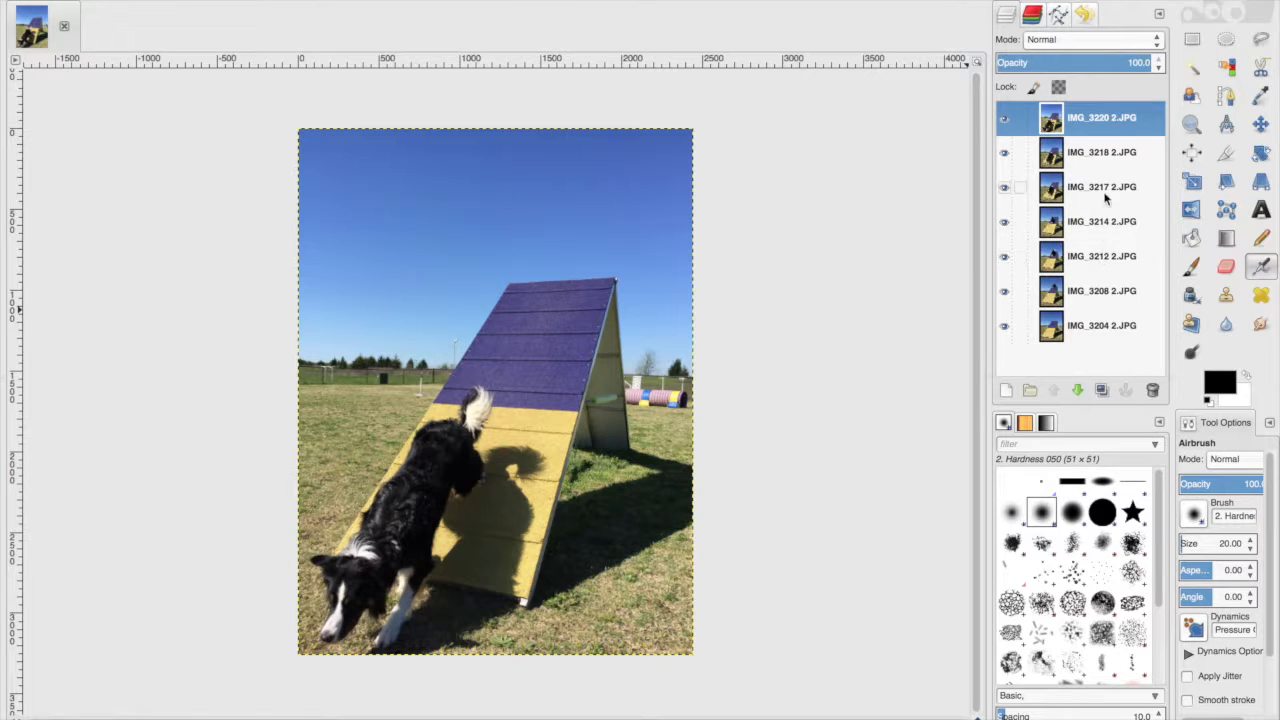
Step: Hide and reshow the layer IMG_3220 2.JPG to compare it with the frame beneath, and select IMG_3212 2.JPG
{"action": "left_click", "coordinate": [1006, 120]}
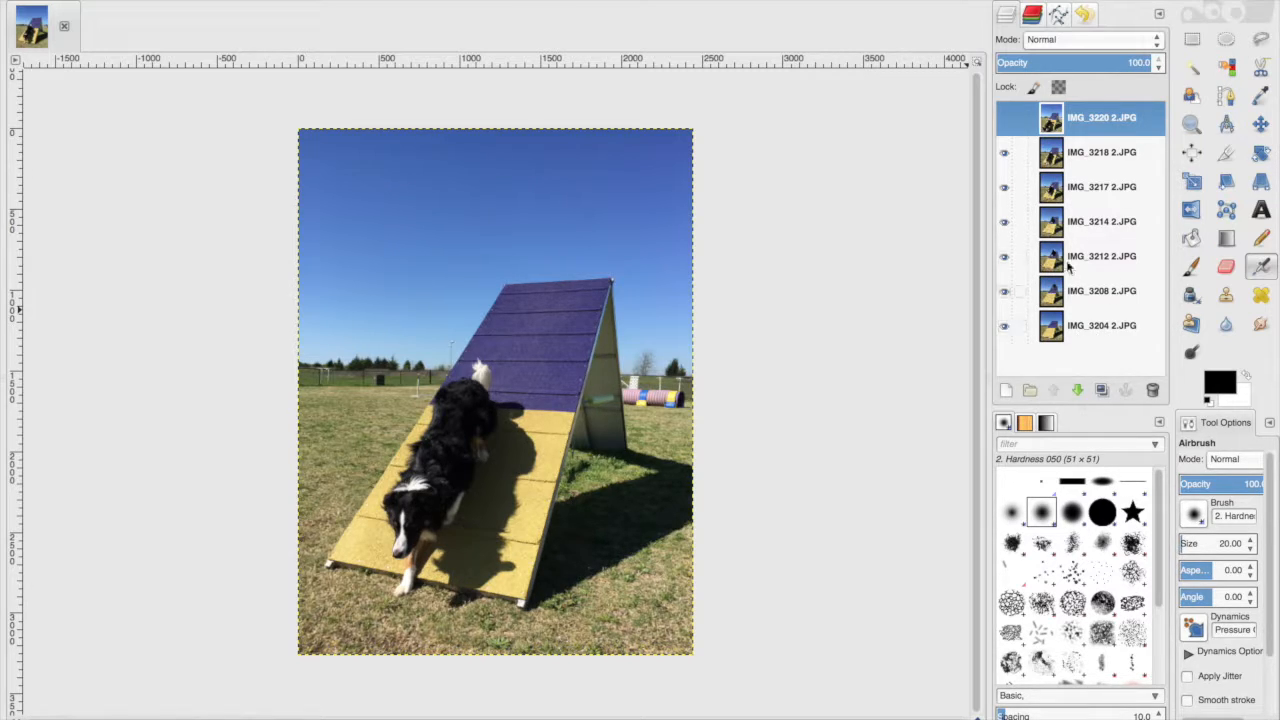
{"action": "left_click", "coordinate": [1005, 120]}
{"action": "left_click", "coordinate": [1076, 259]}
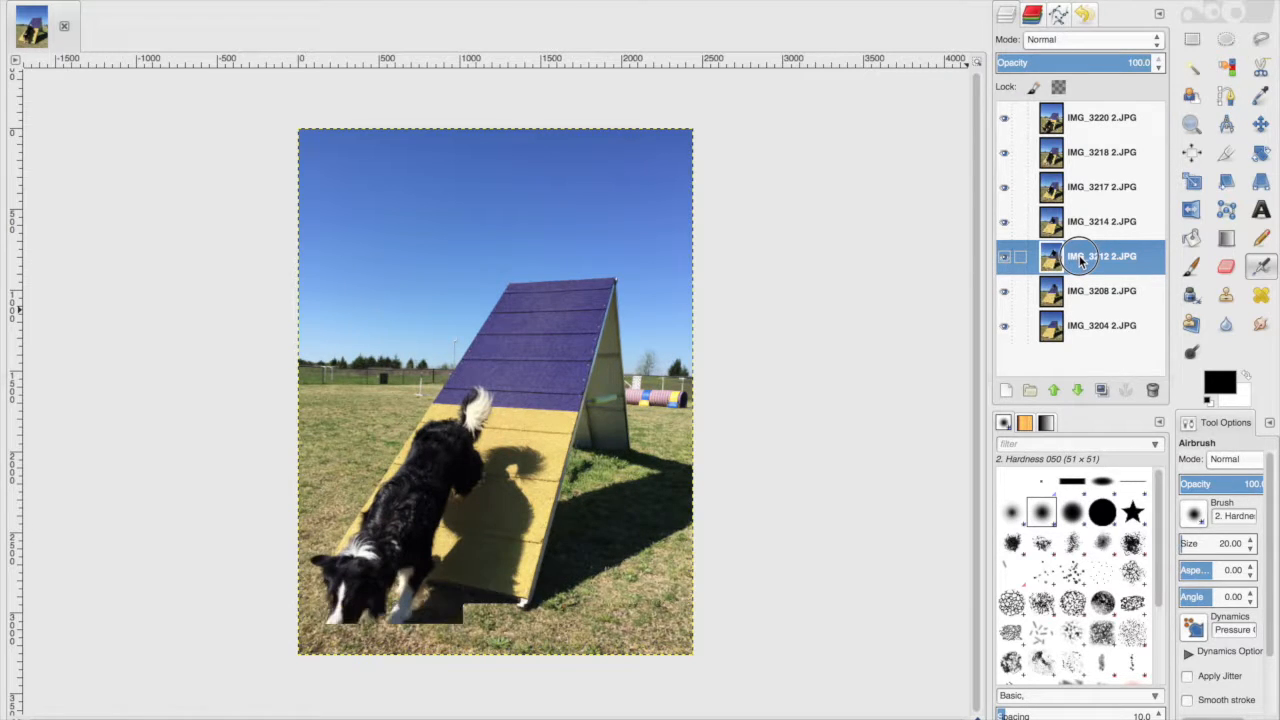
{"action": "mouse_move", "coordinate": [1080, 258]}
{"action": "left_mouse_down"}
{"action": "mouse_move", "coordinate": [1094, 230]}
{"action": "mouse_move", "coordinate": [1084, 150]}
{"action": "mouse_move", "coordinate": [1078, 266]}
{"action": "left_mouse_up"}
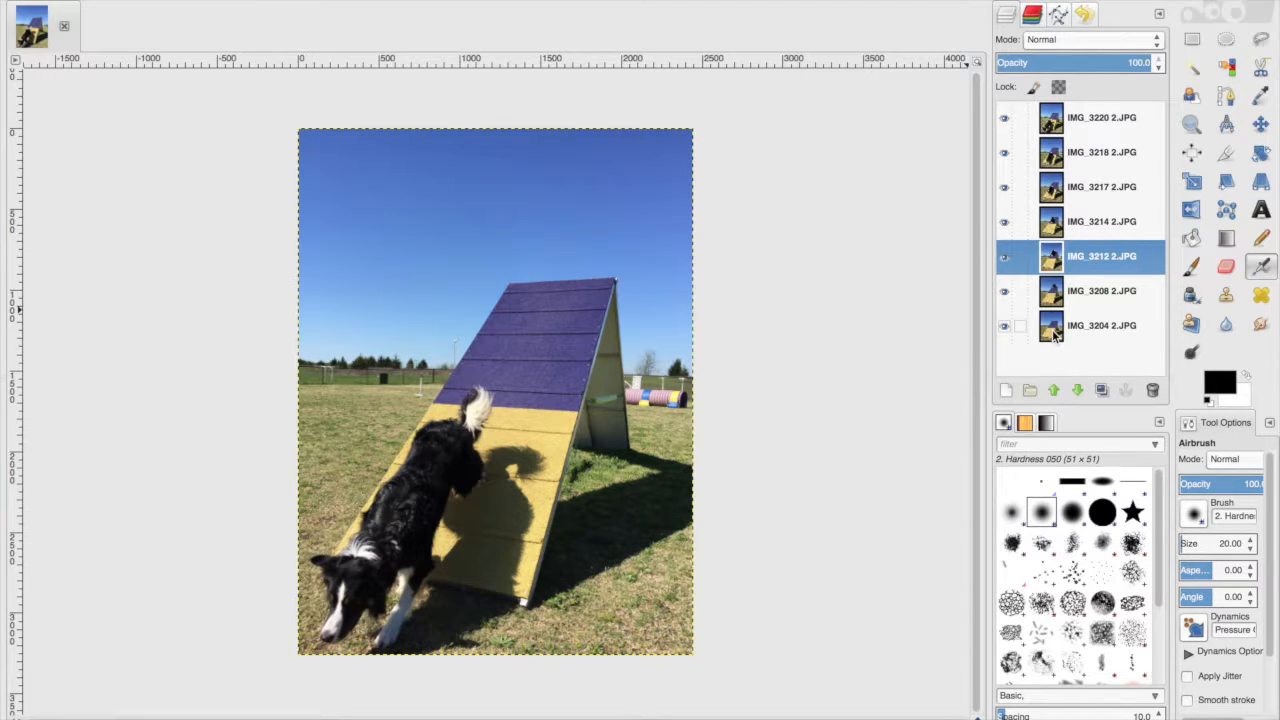
Step: Add an alpha channel to the layer IMG_3220 2.JPG
{"action": "left_click", "coordinate": [1097, 118]}
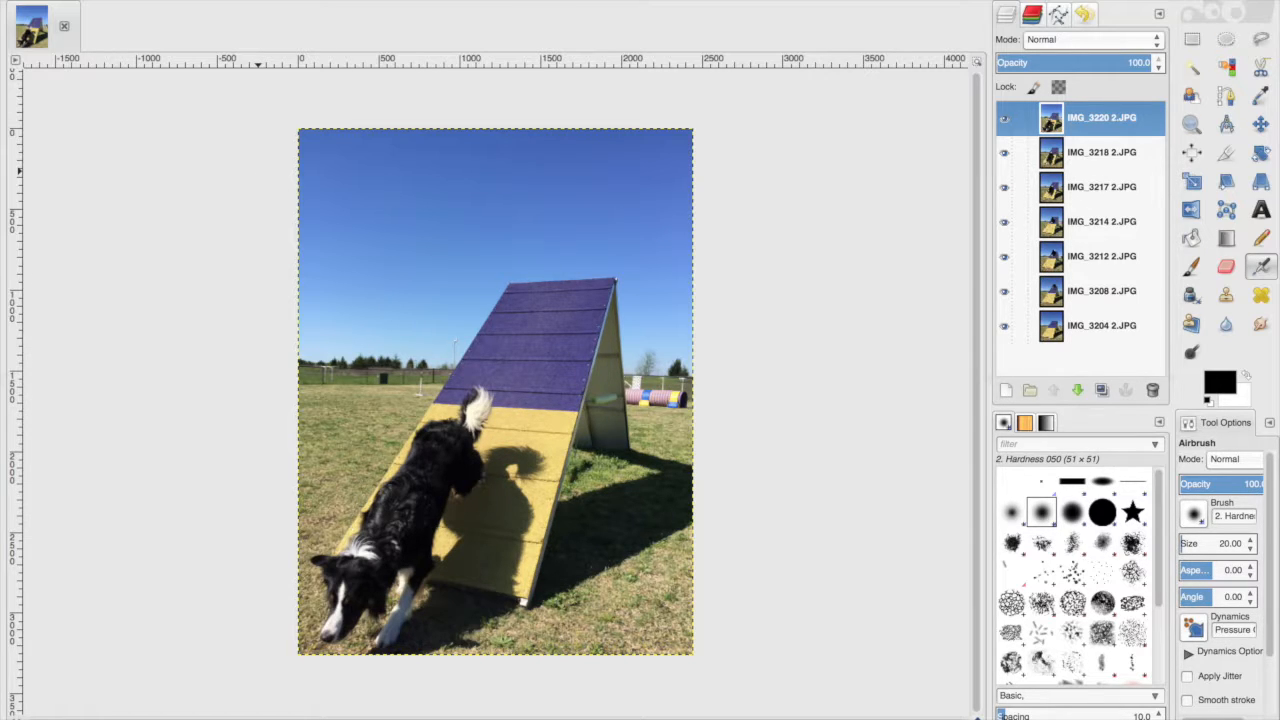
{"action": "left_click", "coordinate": [332, 1]}
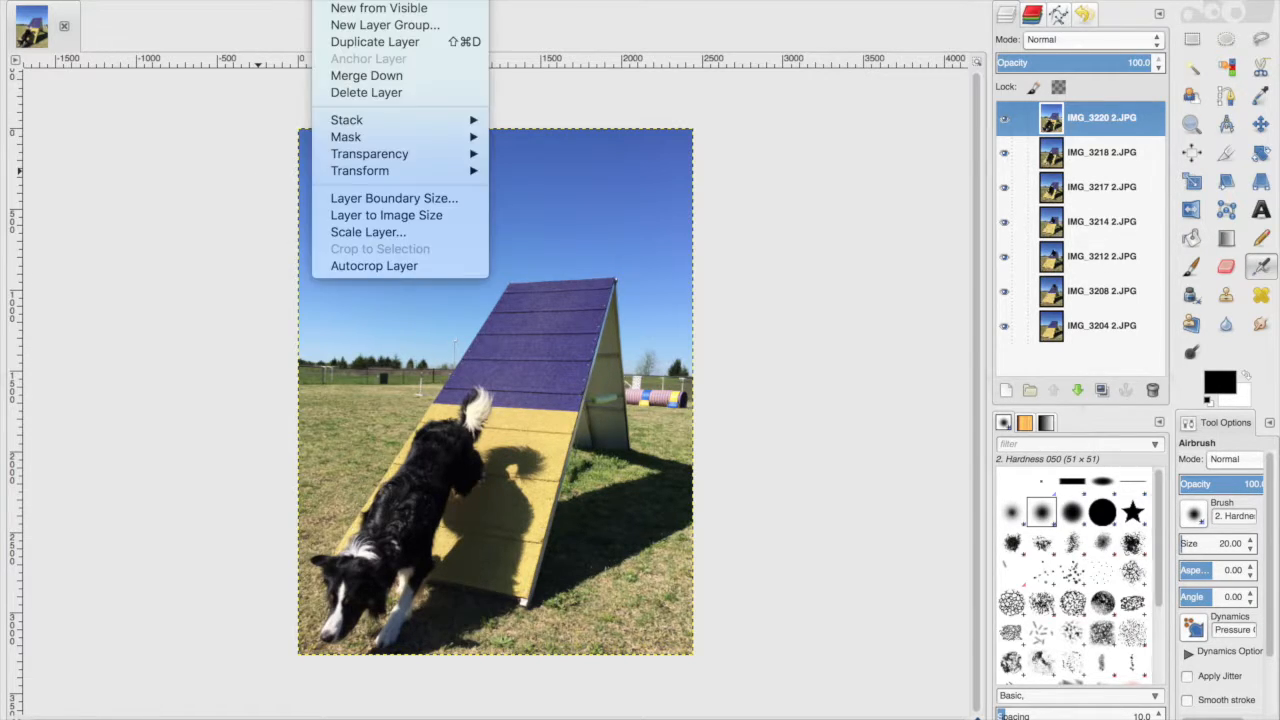
{"action": "mouse_move", "coordinate": [365, 159]}
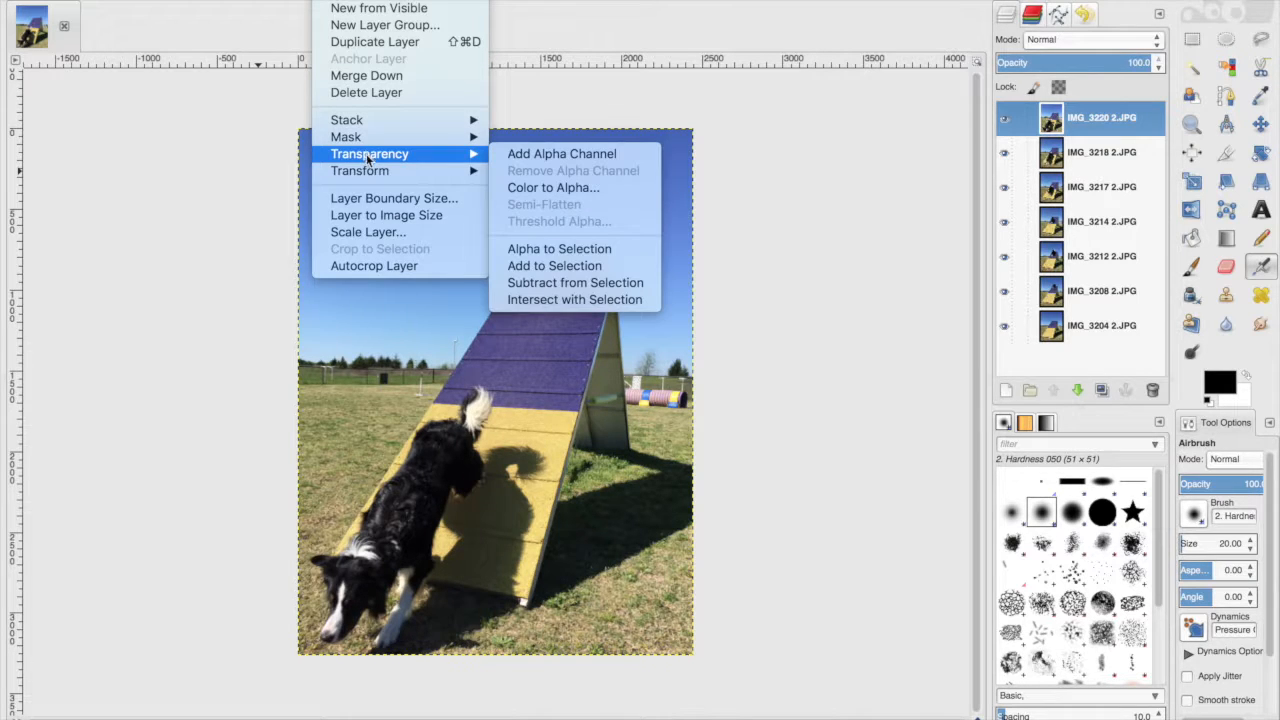
{"action": "left_click", "coordinate": [573, 153]}
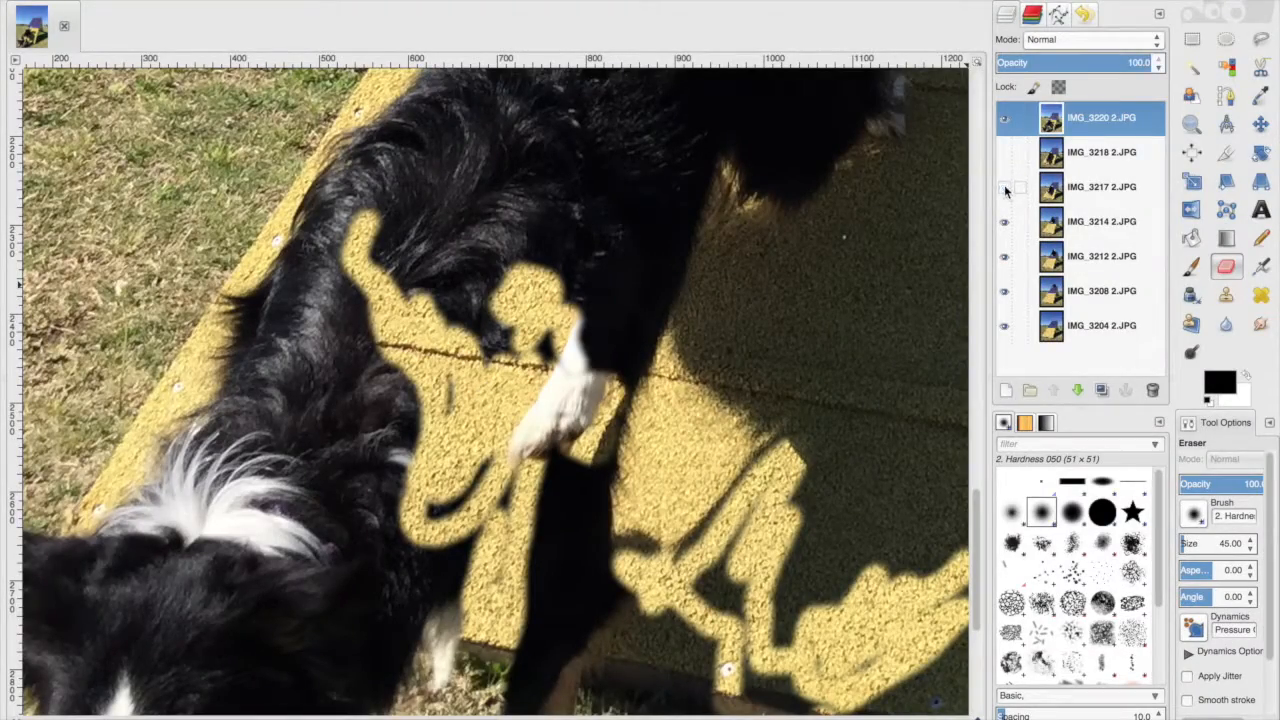
Step: Hide the layers IMG_3217 2.JPG, IMG_3214 2.JPG, IMG_3212 2.JPG, IMG_3208 2.JPG and IMG_3204 2.JPG
{"action": "left_click", "coordinate": [1004, 187]}
{"action": "left_click", "coordinate": [1005, 221]}
{"action": "left_click", "coordinate": [1004, 256]}
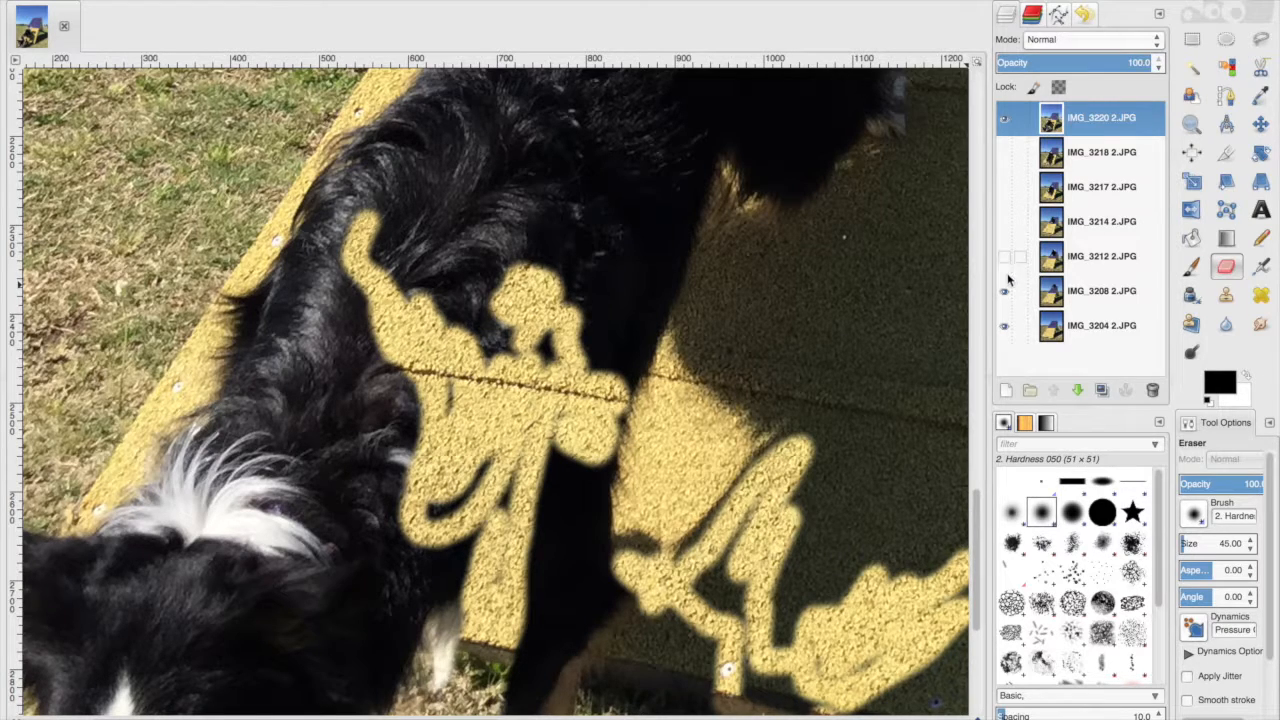
{"action": "left_click", "coordinate": [1004, 291]}
{"action": "left_click", "coordinate": [1004, 325]}
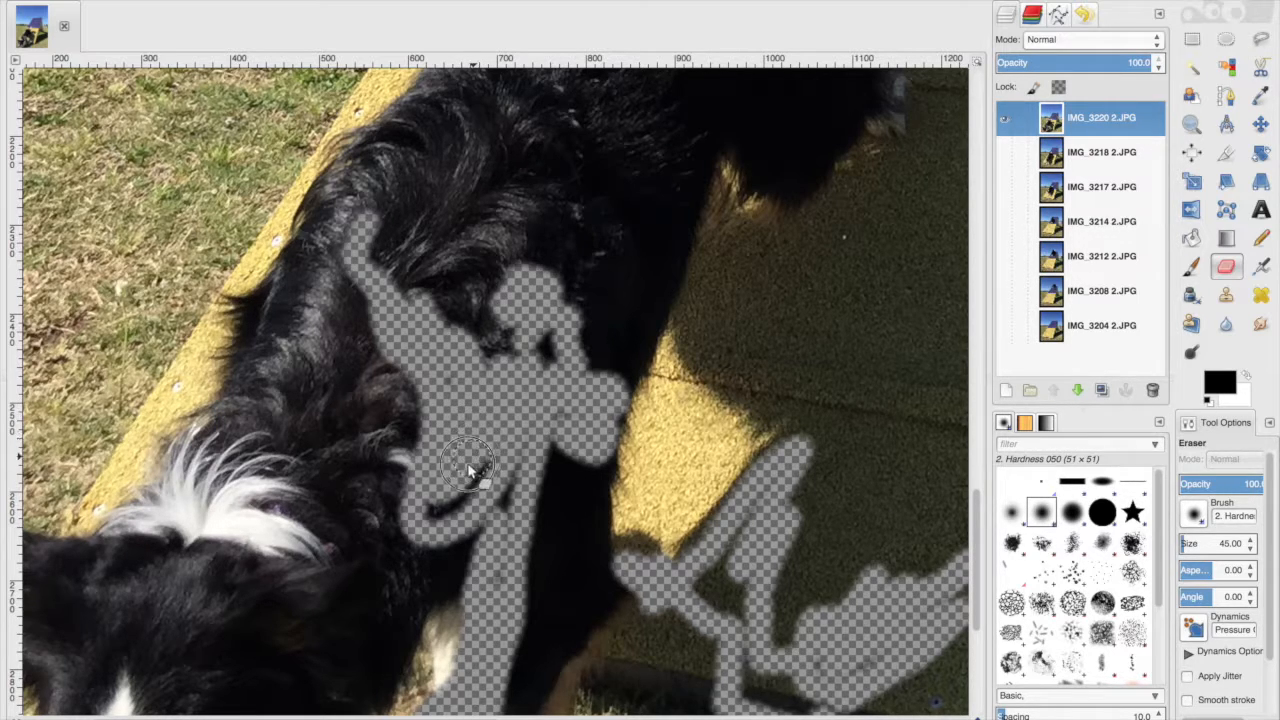
Step: Erase the leftover patches inside the partly erased areas beside the dog's legs and shadow on IMG_3220 2.JPG, using size 45
{"action": "mouse_move", "coordinate": [481, 458]}
{"action": "left_mouse_down"}
{"action": "mouse_move", "coordinate": [474, 487]}
{"action": "mouse_move", "coordinate": [441, 506]}
{"action": "left_mouse_up"}
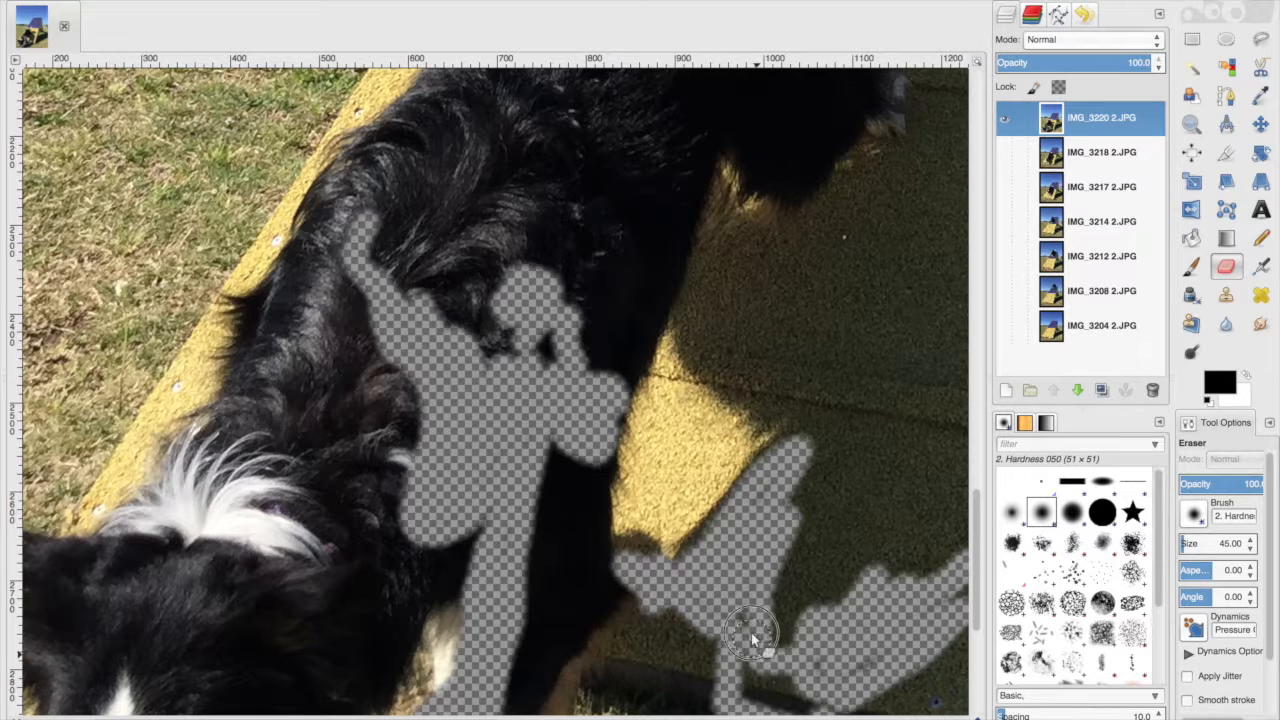
{"action": "mouse_move", "coordinate": [757, 646]}
{"action": "left_mouse_down"}
{"action": "mouse_move", "coordinate": [756, 694]}
{"action": "mouse_move", "coordinate": [804, 690]}
{"action": "mouse_move", "coordinate": [764, 682]}
{"action": "mouse_move", "coordinate": [770, 706]}
{"action": "mouse_move", "coordinate": [819, 703]}
{"action": "left_mouse_up"}
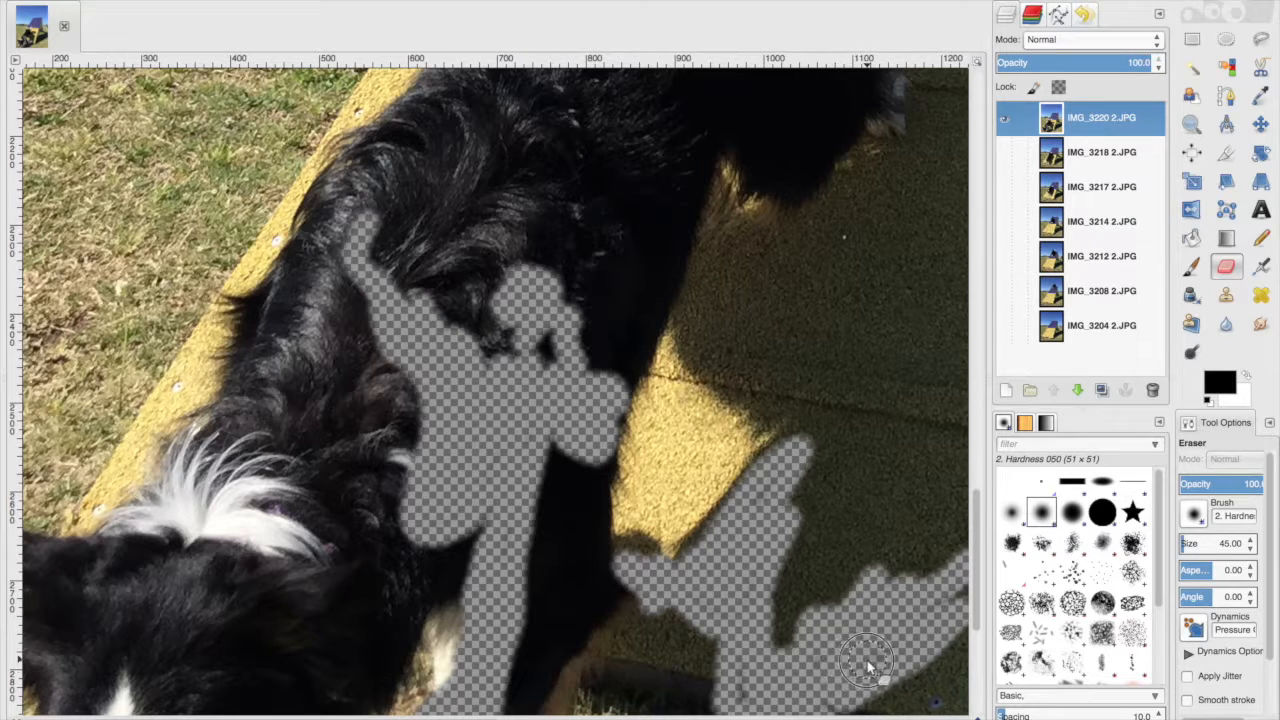
{"action": "mouse_move", "coordinate": [804, 690]}
{"action": "left_mouse_down"}
{"action": "mouse_move", "coordinate": [747, 695]}
{"action": "mouse_move", "coordinate": [843, 673]}
{"action": "left_mouse_up"}
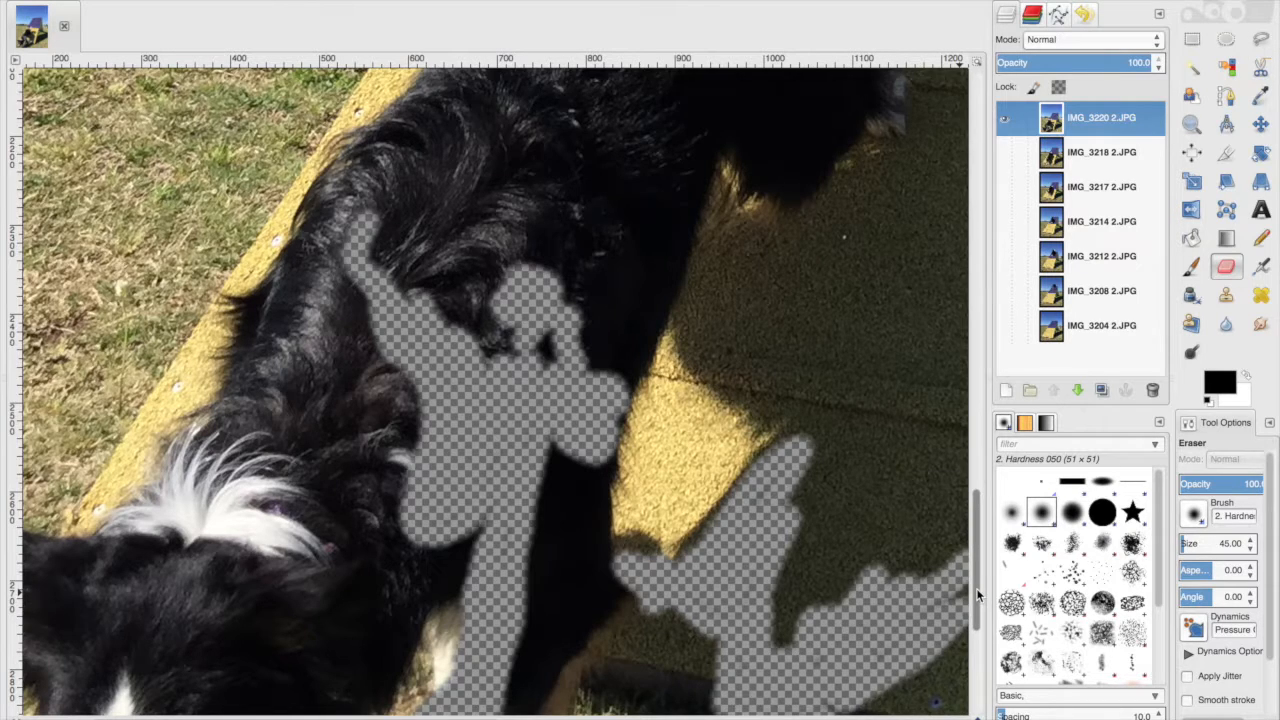
{"action": "left_click_drag", "start_coordinate": [976, 588], "coordinate": [971, 623]}
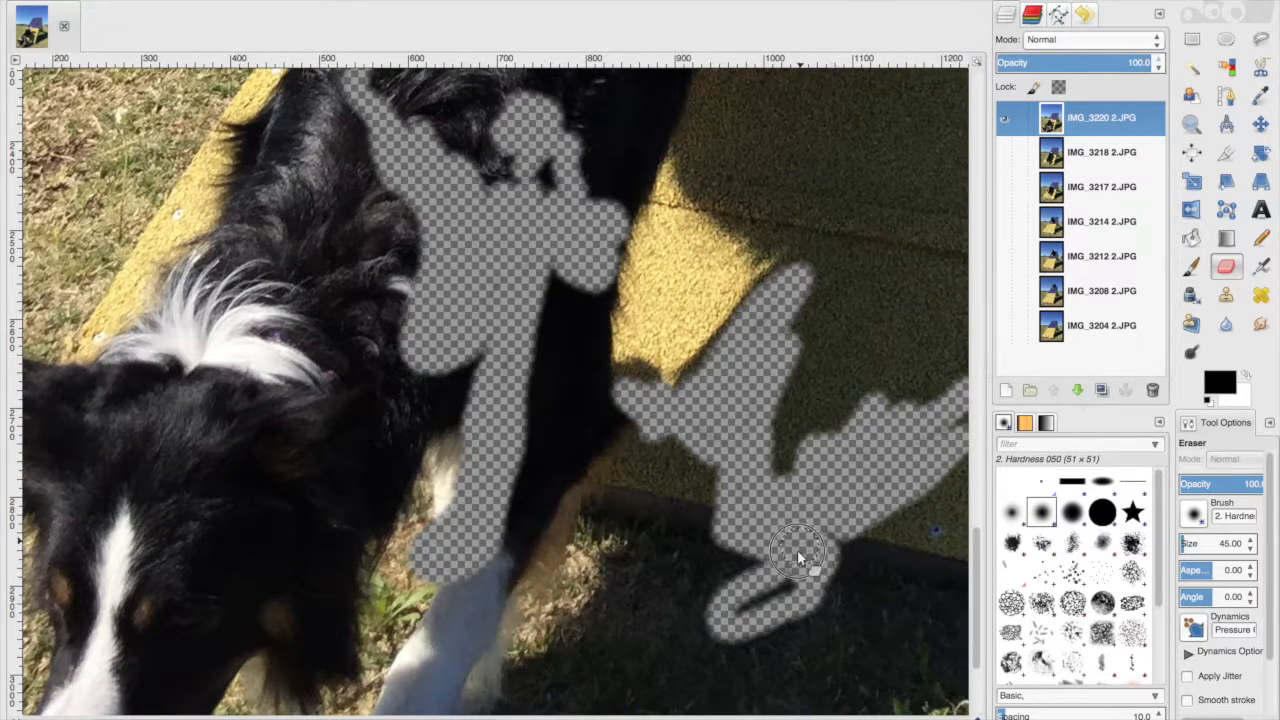
{"action": "mouse_move", "coordinate": [755, 602]}
{"action": "left_mouse_down"}
{"action": "mouse_move", "coordinate": [739, 605]}
{"action": "mouse_move", "coordinate": [798, 583]}
{"action": "mouse_move", "coordinate": [740, 602]}
{"action": "mouse_move", "coordinate": [770, 590]}
{"action": "left_mouse_up"}
Step: Show the layer IMG_3218 2.JPG and check how the two dogs blend from ramp foot to tail
{"action": "left_click", "coordinate": [1003, 152]}
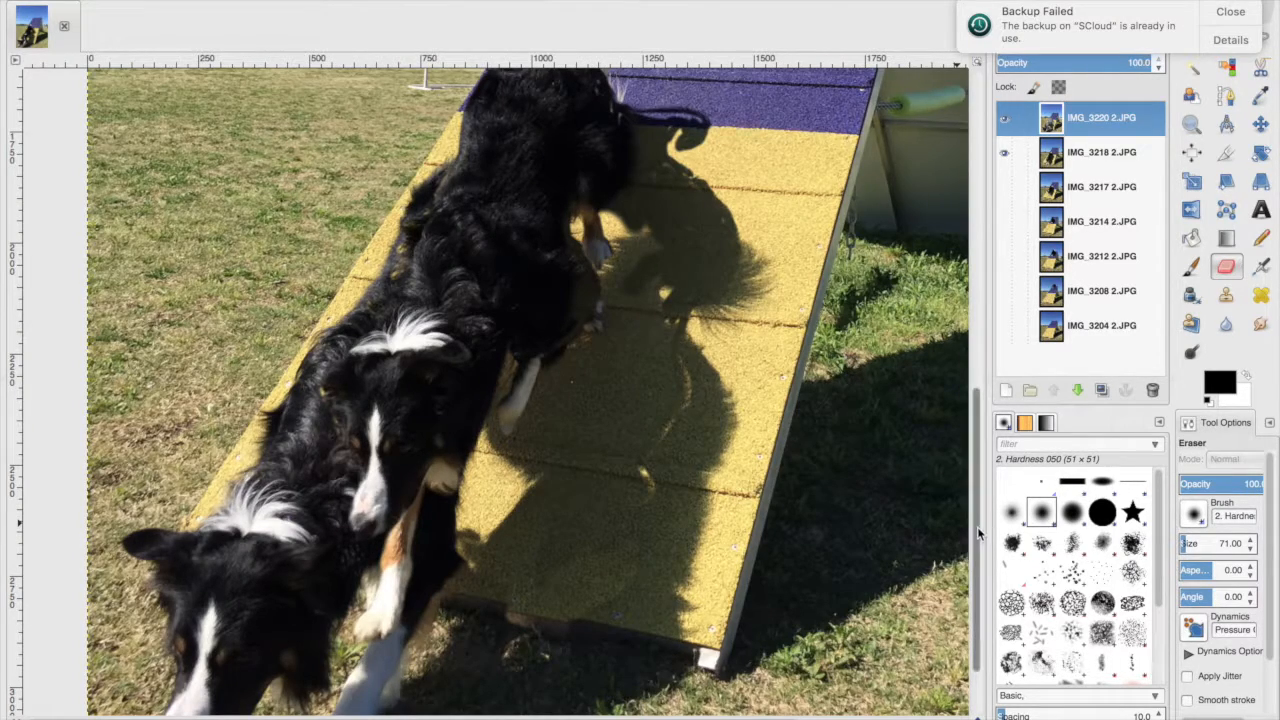
{"action": "left_click_drag", "start_coordinate": [979, 532], "coordinate": [978, 600]}
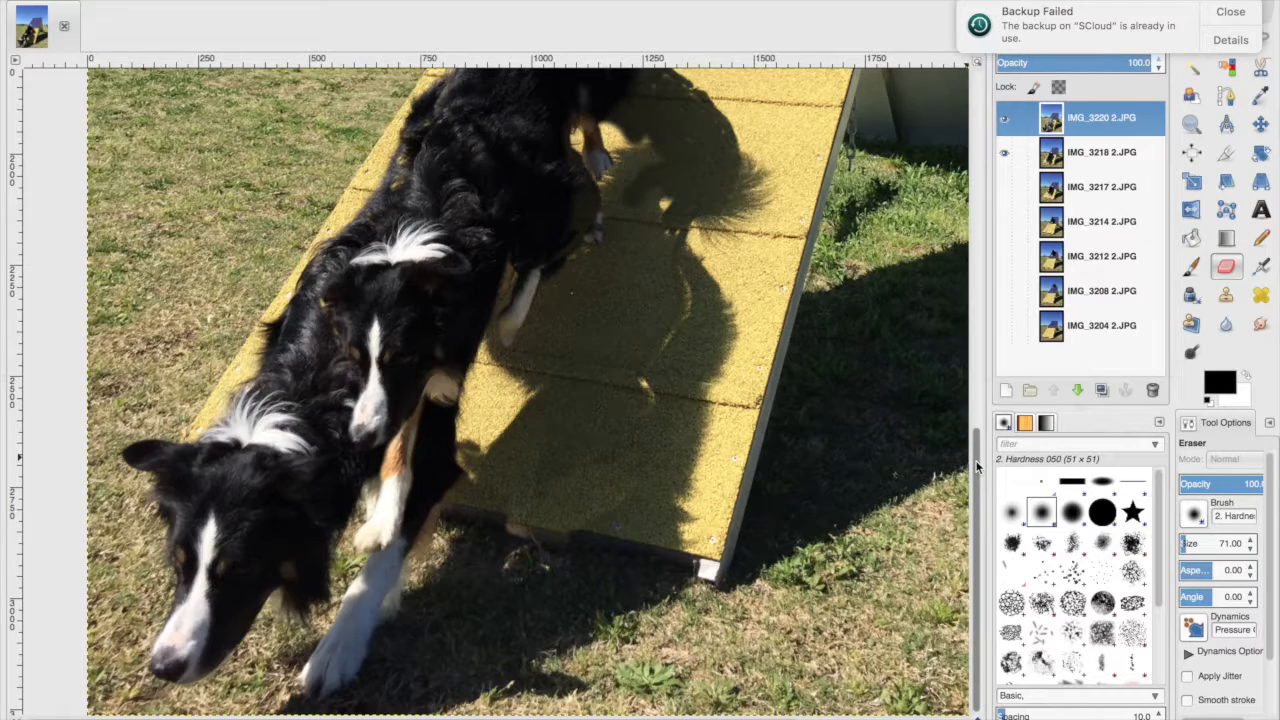
{"action": "left_click_drag", "start_coordinate": [972, 459], "coordinate": [978, 376]}
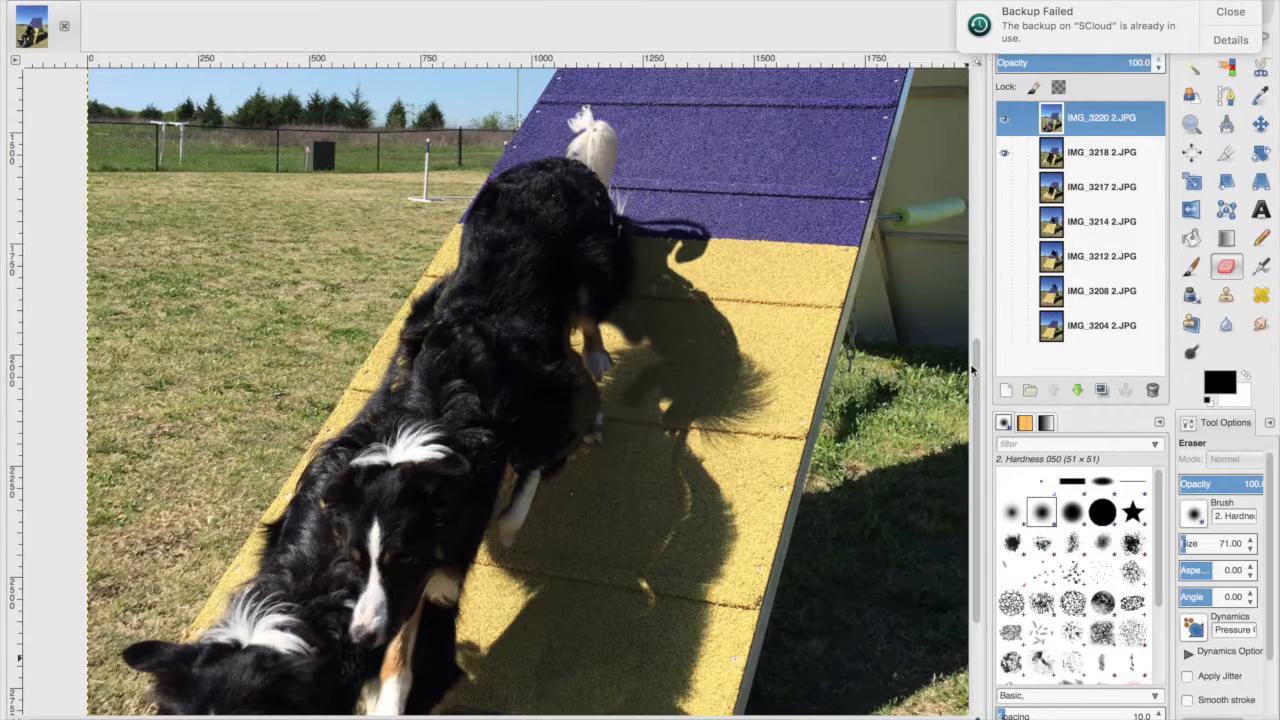
Step: Merge the layer IMG_3220 2.JPG down into IMG_3218 2.JPG
{"action": "left_click", "coordinate": [332, 0]}
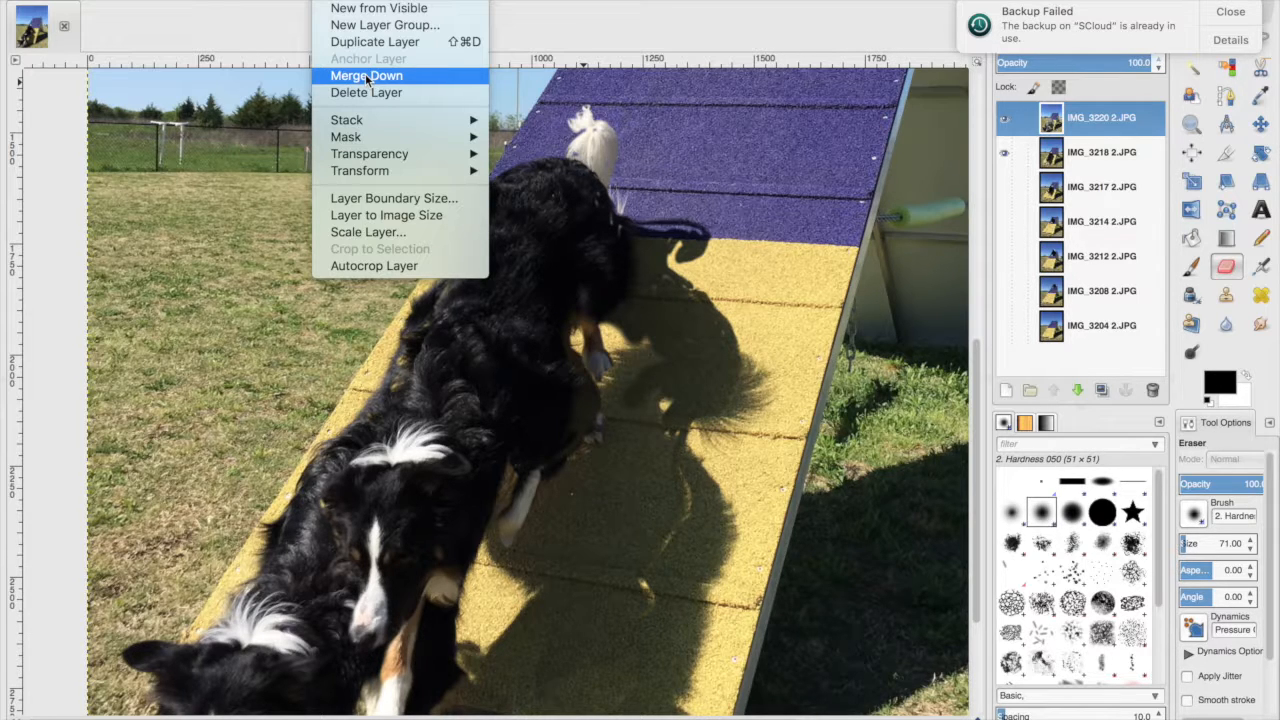
{"action": "left_click", "coordinate": [555, 2]}
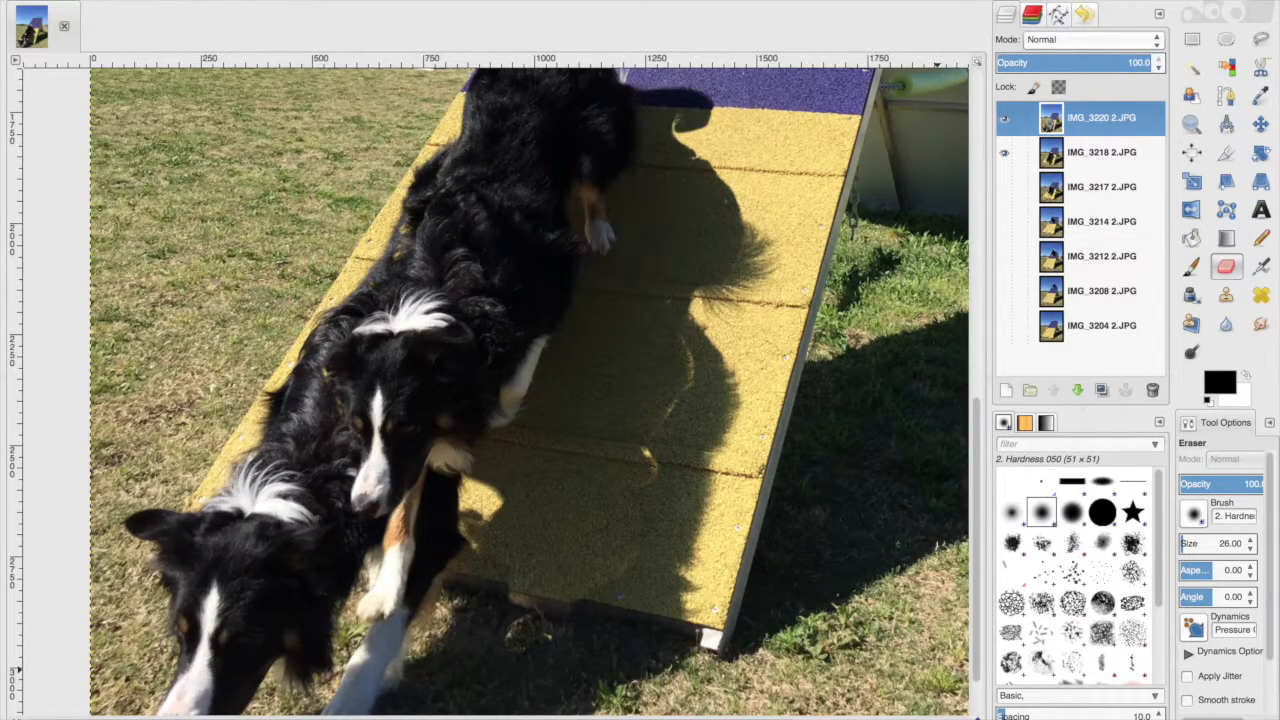
{"action": "left_click", "coordinate": [348, 2]}
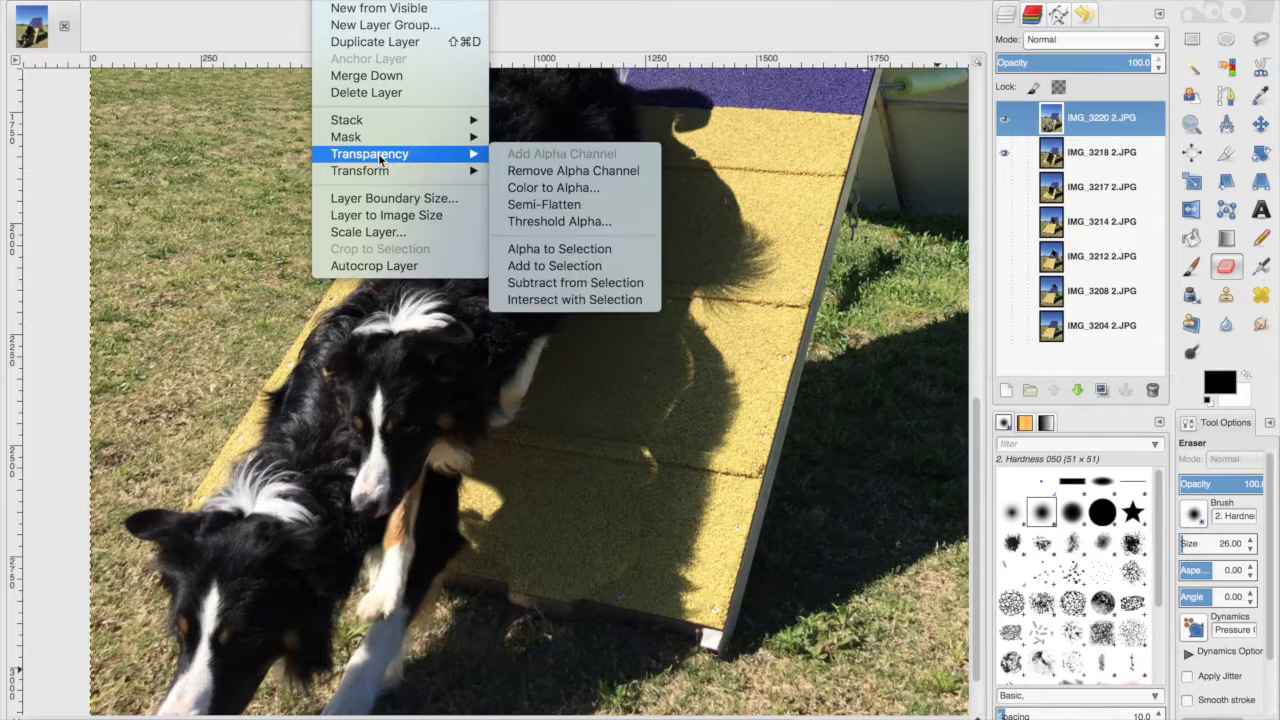
{"action": "left_click", "coordinate": [383, 77]}
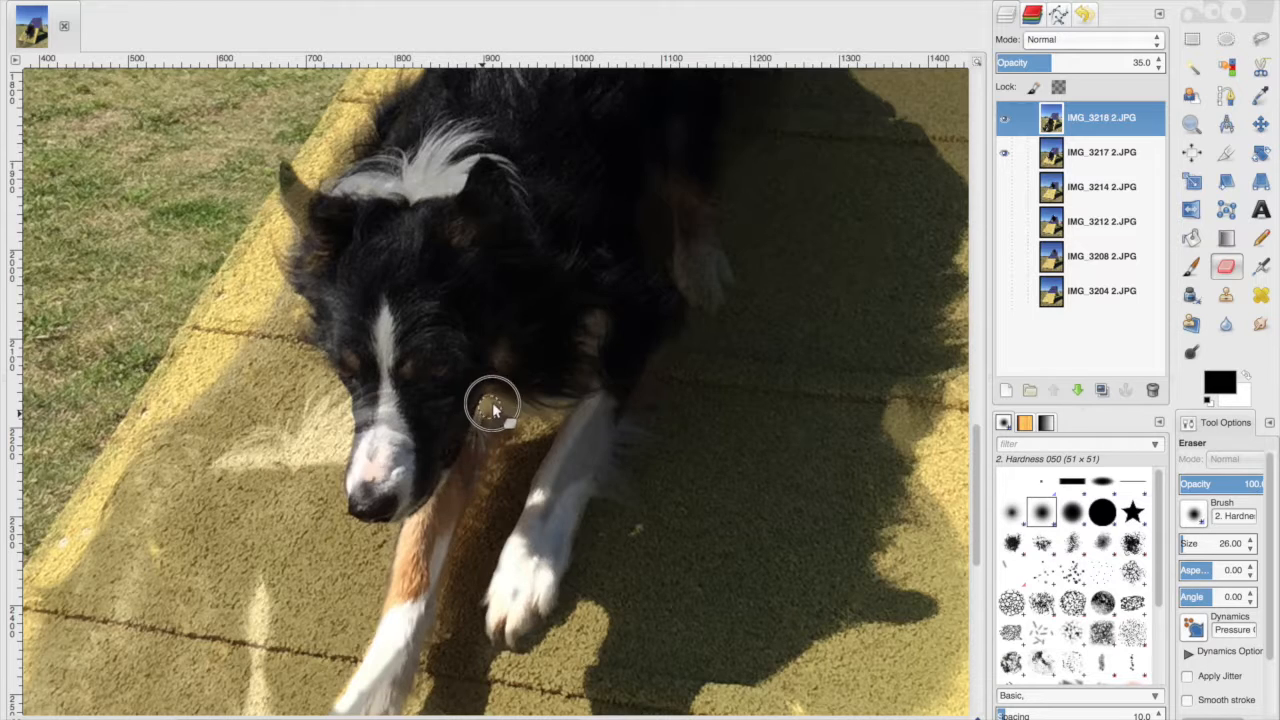
Step: Erase the 35% opaque IMG_3218 2.JPG layer over the underlying dog's chin and face, and compare it with IMG_3217 2.JPG
{"action": "mouse_move", "coordinate": [492, 402]}
{"action": "left_mouse_down"}
{"action": "mouse_move", "coordinate": [425, 461]}
{"action": "mouse_move", "coordinate": [423, 434]}
{"action": "mouse_move", "coordinate": [402, 453]}
{"action": "mouse_move", "coordinate": [383, 398]}
{"action": "mouse_move", "coordinate": [364, 445]}
{"action": "mouse_move", "coordinate": [349, 360]}
{"action": "left_mouse_up"}
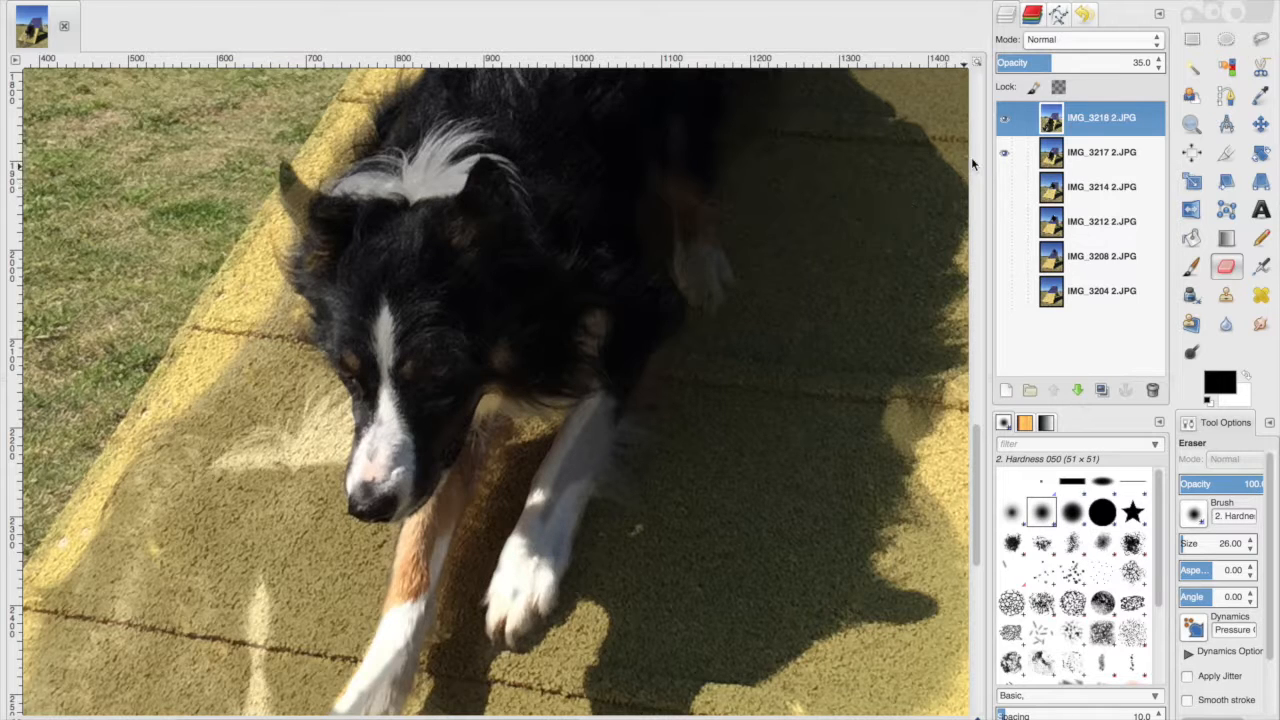
{"action": "left_click", "coordinate": [1006, 119]}
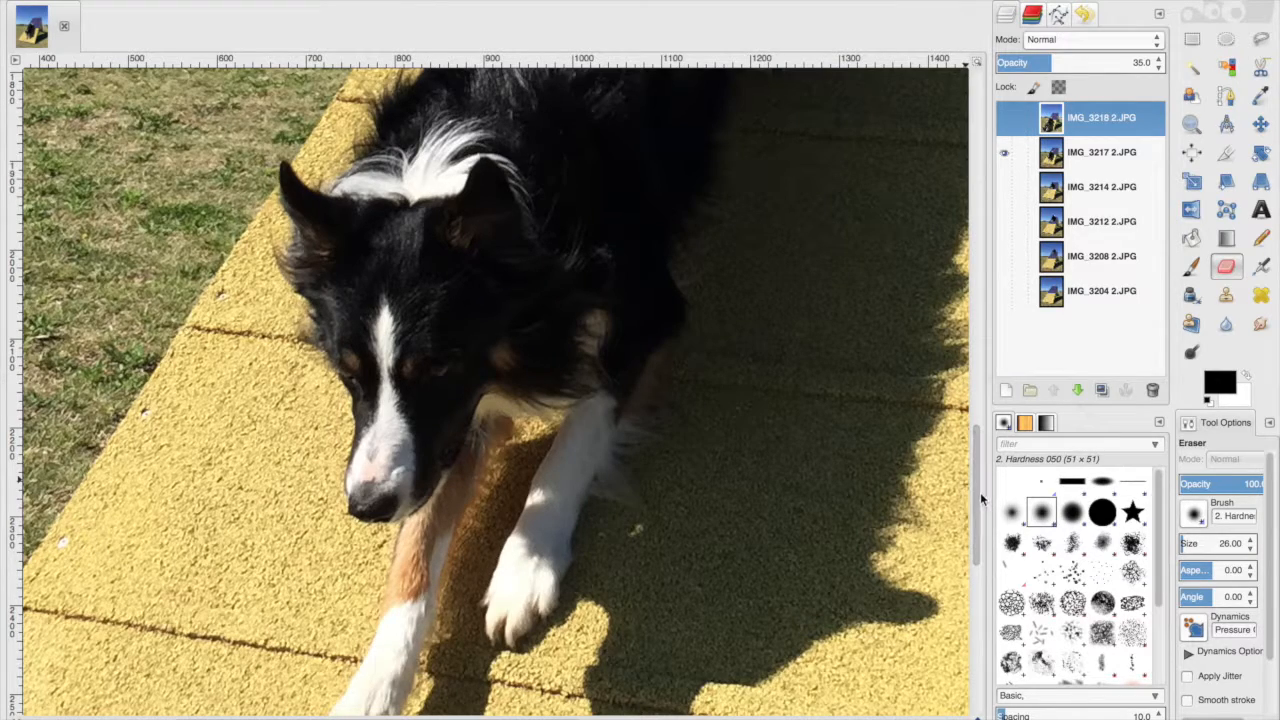
{"action": "left_click_drag", "start_coordinate": [977, 501], "coordinate": [977, 538]}
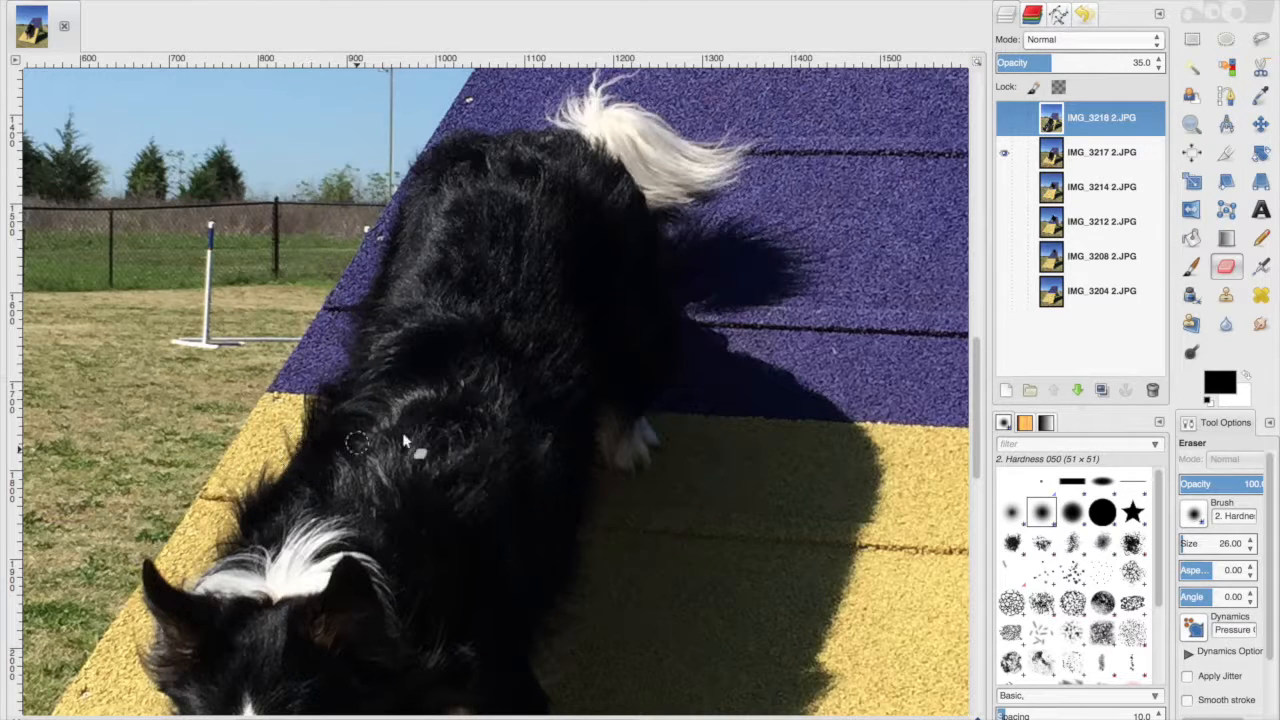
{"action": "left_click", "coordinate": [1005, 119]}
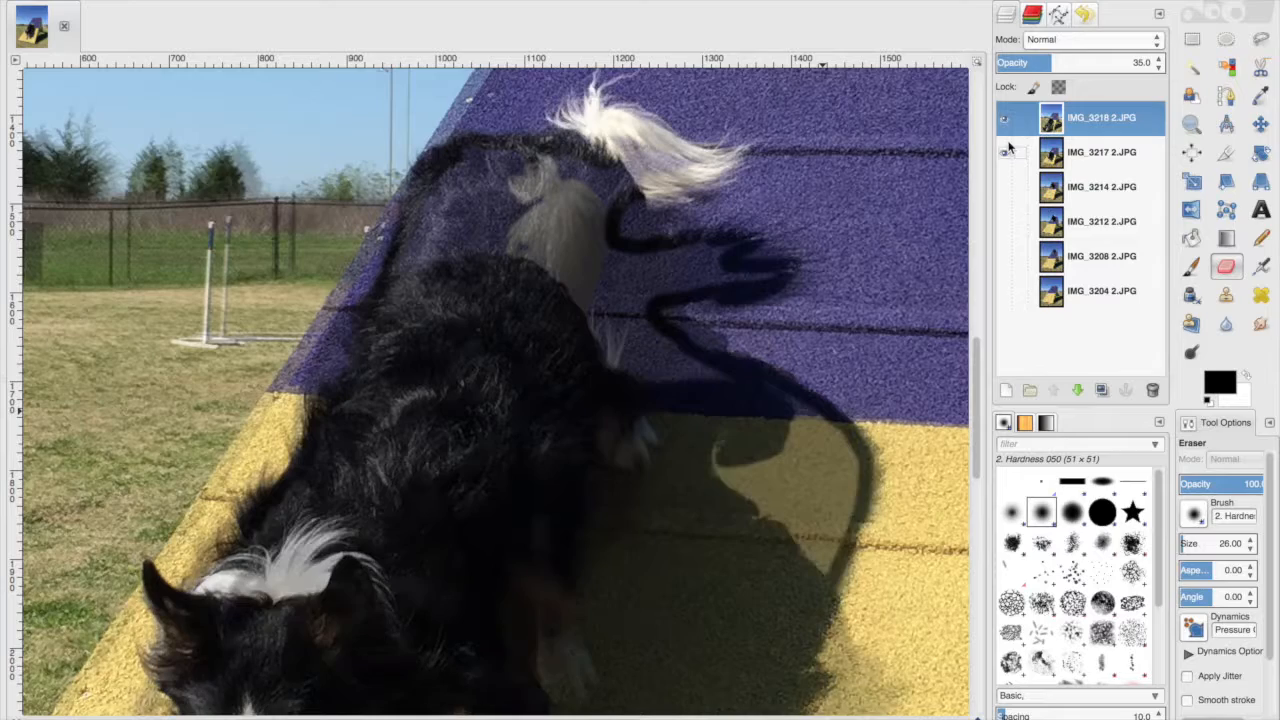
Step: Hide IMG_3217 2.JPG and erase the outlined dog body and ramp shadow on IMG_3218 2.JPG with eraser size 133
{"action": "left_click", "coordinate": [1005, 151]}
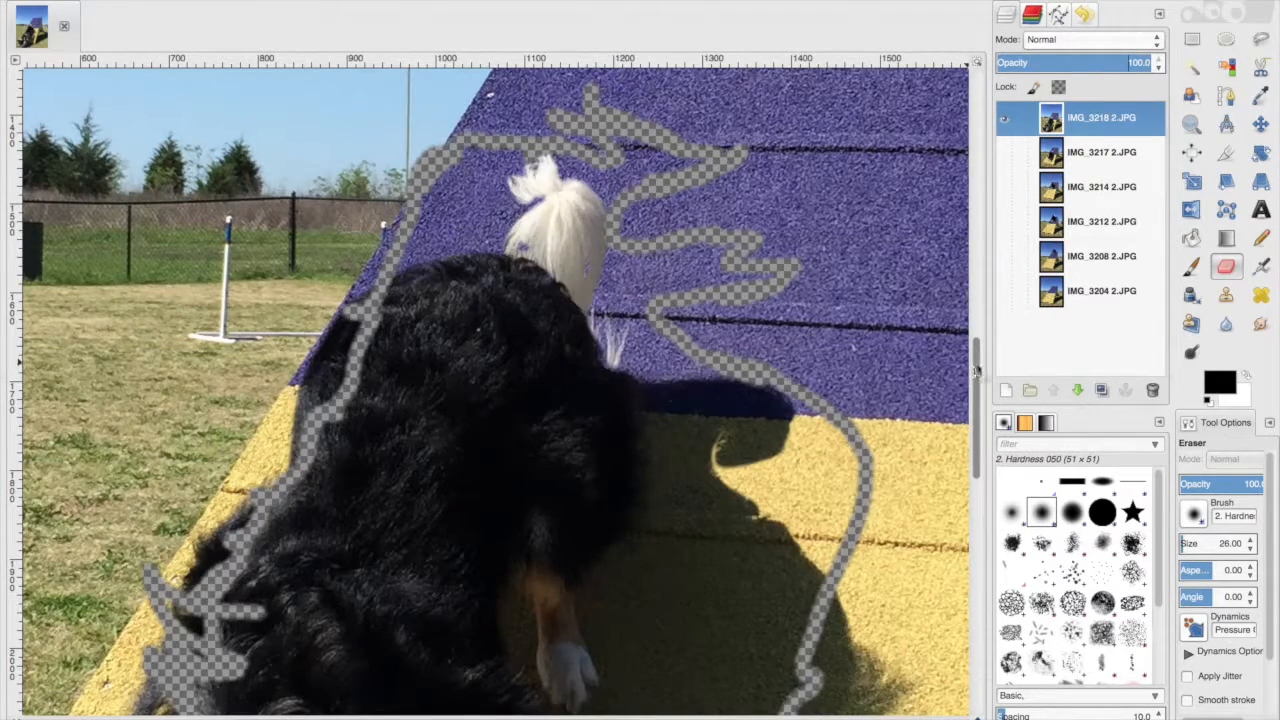
{"action": "left_click_drag", "start_coordinate": [977, 370], "coordinate": [977, 422]}
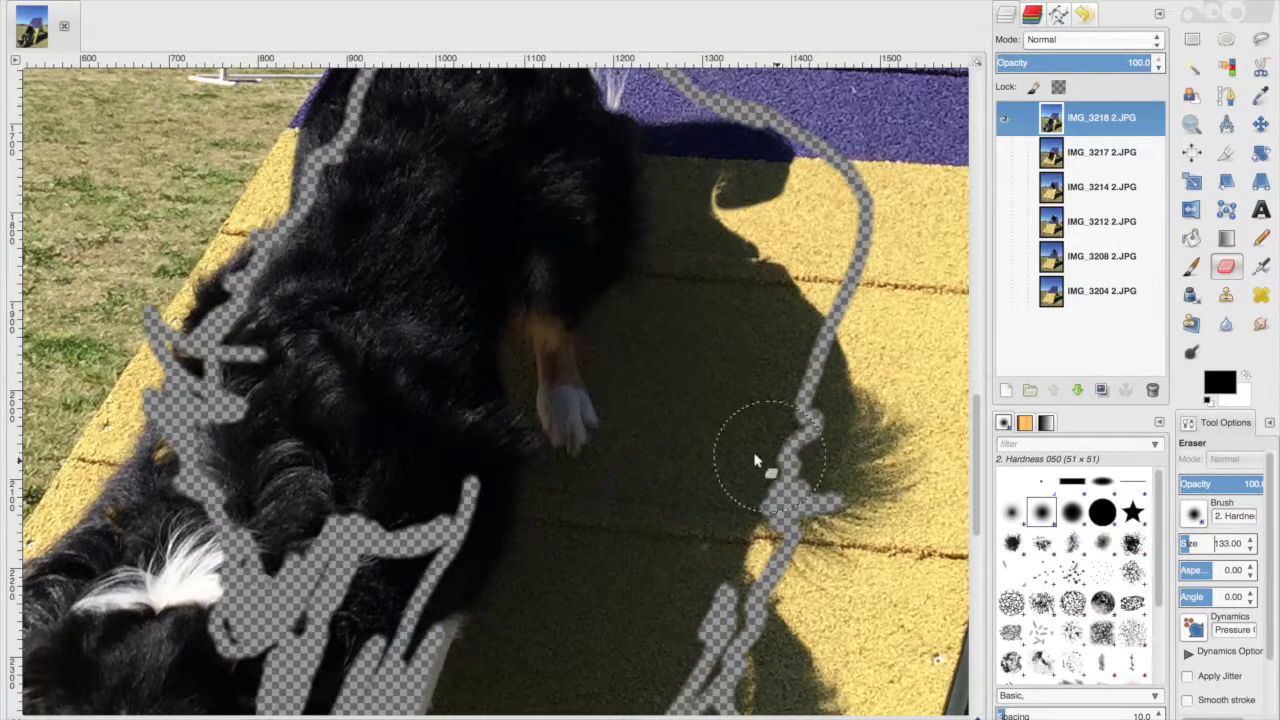
{"action": "mouse_move", "coordinate": [410, 388]}
{"action": "left_mouse_down"}
{"action": "mouse_move", "coordinate": [305, 389]}
{"action": "mouse_move", "coordinate": [383, 346]}
{"action": "mouse_move", "coordinate": [336, 379]}
{"action": "mouse_move", "coordinate": [427, 264]}
{"action": "mouse_move", "coordinate": [257, 403]}
{"action": "mouse_move", "coordinate": [260, 382]}
{"action": "mouse_move", "coordinate": [250, 399]}
{"action": "mouse_move", "coordinate": [264, 454]}
{"action": "mouse_move", "coordinate": [232, 469]}
{"action": "mouse_move", "coordinate": [235, 440]}
{"action": "mouse_move", "coordinate": [269, 464]}
{"action": "mouse_move", "coordinate": [387, 426]}
{"action": "mouse_move", "coordinate": [408, 447]}
{"action": "mouse_move", "coordinate": [286, 475]}
{"action": "mouse_move", "coordinate": [268, 492]}
{"action": "mouse_move", "coordinate": [274, 528]}
{"action": "mouse_move", "coordinate": [262, 498]}
{"action": "mouse_move", "coordinate": [269, 516]}
{"action": "mouse_move", "coordinate": [298, 512]}
{"action": "mouse_move", "coordinate": [282, 534]}
{"action": "mouse_move", "coordinate": [396, 491]}
{"action": "mouse_move", "coordinate": [399, 507]}
{"action": "mouse_move", "coordinate": [468, 496]}
{"action": "mouse_move", "coordinate": [578, 381]}
{"action": "mouse_move", "coordinate": [408, 453]}
{"action": "mouse_move", "coordinate": [399, 493]}
{"action": "mouse_move", "coordinate": [473, 473]}
{"action": "mouse_move", "coordinate": [549, 323]}
{"action": "mouse_move", "coordinate": [460, 363]}
{"action": "mouse_move", "coordinate": [450, 338]}
{"action": "mouse_move", "coordinate": [534, 227]}
{"action": "mouse_move", "coordinate": [541, 280]}
{"action": "mouse_move", "coordinate": [556, 290]}
{"action": "mouse_move", "coordinate": [506, 384]}
{"action": "mouse_move", "coordinate": [581, 342]}
{"action": "mouse_move", "coordinate": [621, 300]}
{"action": "mouse_move", "coordinate": [642, 187]}
{"action": "mouse_move", "coordinate": [577, 185]}
{"action": "mouse_move", "coordinate": [582, 227]}
{"action": "mouse_move", "coordinate": [626, 217]}
{"action": "mouse_move", "coordinate": [748, 270]}
{"action": "mouse_move", "coordinate": [738, 244]}
{"action": "mouse_move", "coordinate": [685, 219]}
{"action": "mouse_move", "coordinate": [807, 208]}
{"action": "mouse_move", "coordinate": [782, 300]}
{"action": "mouse_move", "coordinate": [656, 473]}
{"action": "mouse_move", "coordinate": [687, 276]}
{"action": "mouse_move", "coordinate": [625, 377]}
{"action": "mouse_move", "coordinate": [632, 349]}
{"action": "mouse_move", "coordinate": [573, 478]}
{"action": "mouse_move", "coordinate": [500, 571]}
{"action": "mouse_move", "coordinate": [749, 400]}
{"action": "mouse_move", "coordinate": [686, 482]}
{"action": "mouse_move", "coordinate": [707, 309]}
{"action": "mouse_move", "coordinate": [617, 531]}
{"action": "mouse_move", "coordinate": [571, 591]}
{"action": "mouse_move", "coordinate": [689, 543]}
{"action": "mouse_move", "coordinate": [686, 583]}
{"action": "mouse_move", "coordinate": [724, 536]}
{"action": "mouse_move", "coordinate": [742, 556]}
{"action": "mouse_move", "coordinate": [475, 655]}
{"action": "mouse_move", "coordinate": [522, 575]}
{"action": "mouse_move", "coordinate": [643, 620]}
{"action": "left_mouse_up"}
{"action": "mouse_move", "coordinate": [577, 190]}
{"action": "left_mouse_down"}
{"action": "mouse_move", "coordinate": [491, 137]}
{"action": "mouse_move", "coordinate": [415, 248]}
{"action": "mouse_move", "coordinate": [478, 262]}
{"action": "mouse_move", "coordinate": [306, 302]}
{"action": "mouse_move", "coordinate": [457, 243]}
{"action": "mouse_move", "coordinate": [446, 156]}
{"action": "mouse_move", "coordinate": [370, 226]}
{"action": "mouse_move", "coordinate": [315, 315]}
{"action": "mouse_move", "coordinate": [449, 288]}
{"action": "left_mouse_up"}
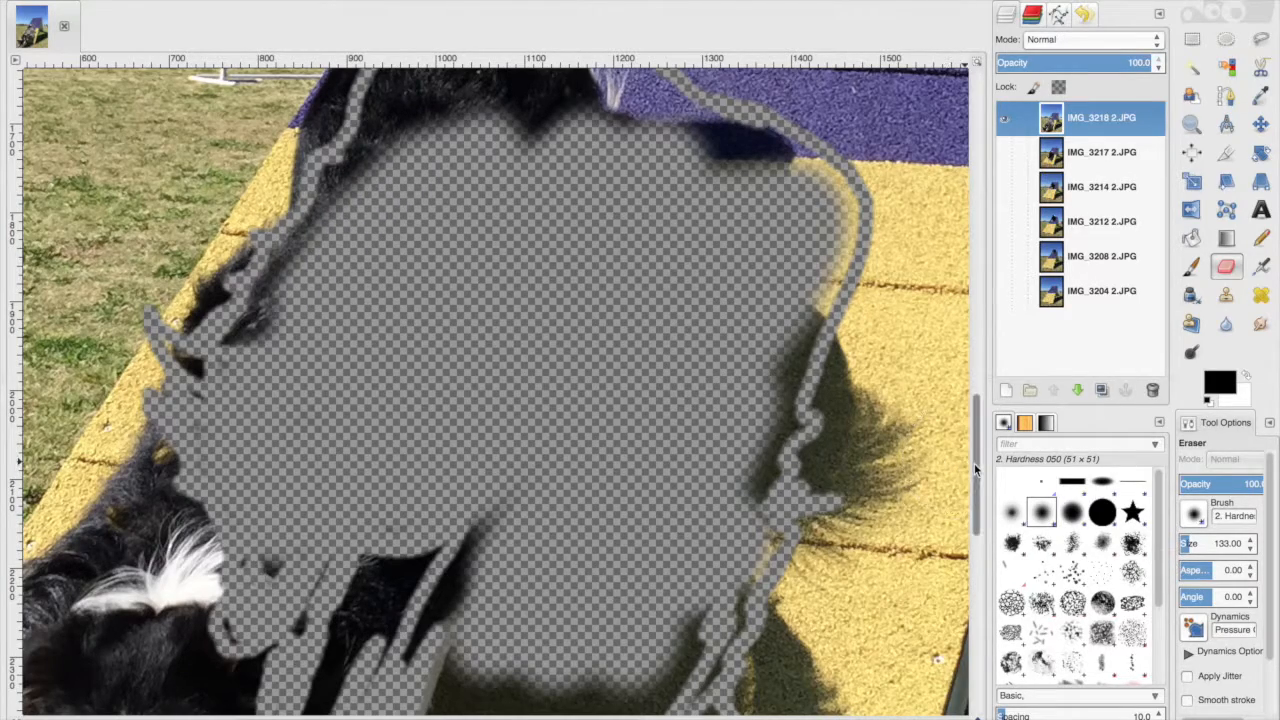
Step: Erase the upper back and tail area inside the outline on IMG_3218 2.JPG, reducing the eraser size to 79
{"action": "left_click_drag", "start_coordinate": [974, 463], "coordinate": [807, 392]}
{"action": "mouse_move", "coordinate": [395, 470]}
{"action": "left_mouse_down"}
{"action": "mouse_move", "coordinate": [443, 424]}
{"action": "mouse_move", "coordinate": [458, 429]}
{"action": "mouse_move", "coordinate": [475, 386]}
{"action": "mouse_move", "coordinate": [480, 408]}
{"action": "mouse_move", "coordinate": [513, 394]}
{"action": "mouse_move", "coordinate": [521, 467]}
{"action": "mouse_move", "coordinate": [541, 490]}
{"action": "mouse_move", "coordinate": [544, 467]}
{"action": "mouse_move", "coordinate": [577, 444]}
{"action": "mouse_move", "coordinate": [648, 488]}
{"action": "left_mouse_up"}
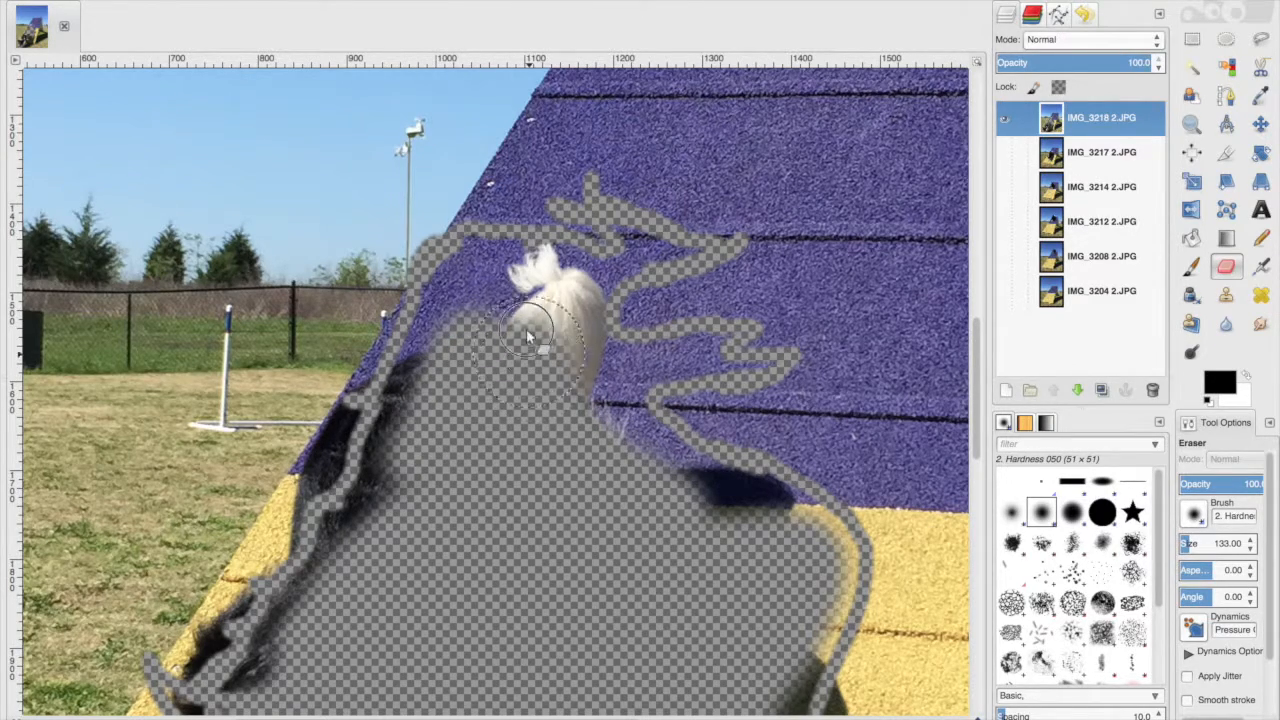
{"action": "mouse_move", "coordinate": [526, 328]}
{"action": "left_mouse_down"}
{"action": "mouse_move", "coordinate": [490, 319]}
{"action": "mouse_move", "coordinate": [524, 311]}
{"action": "mouse_move", "coordinate": [542, 330]}
{"action": "mouse_move", "coordinate": [572, 407]}
{"action": "mouse_move", "coordinate": [484, 346]}
{"action": "mouse_move", "coordinate": [495, 340]}
{"action": "mouse_move", "coordinate": [497, 366]}
{"action": "mouse_move", "coordinate": [620, 537]}
{"action": "mouse_move", "coordinate": [614, 438]}
{"action": "mouse_move", "coordinate": [580, 400]}
{"action": "mouse_move", "coordinate": [597, 615]}
{"action": "left_mouse_up"}
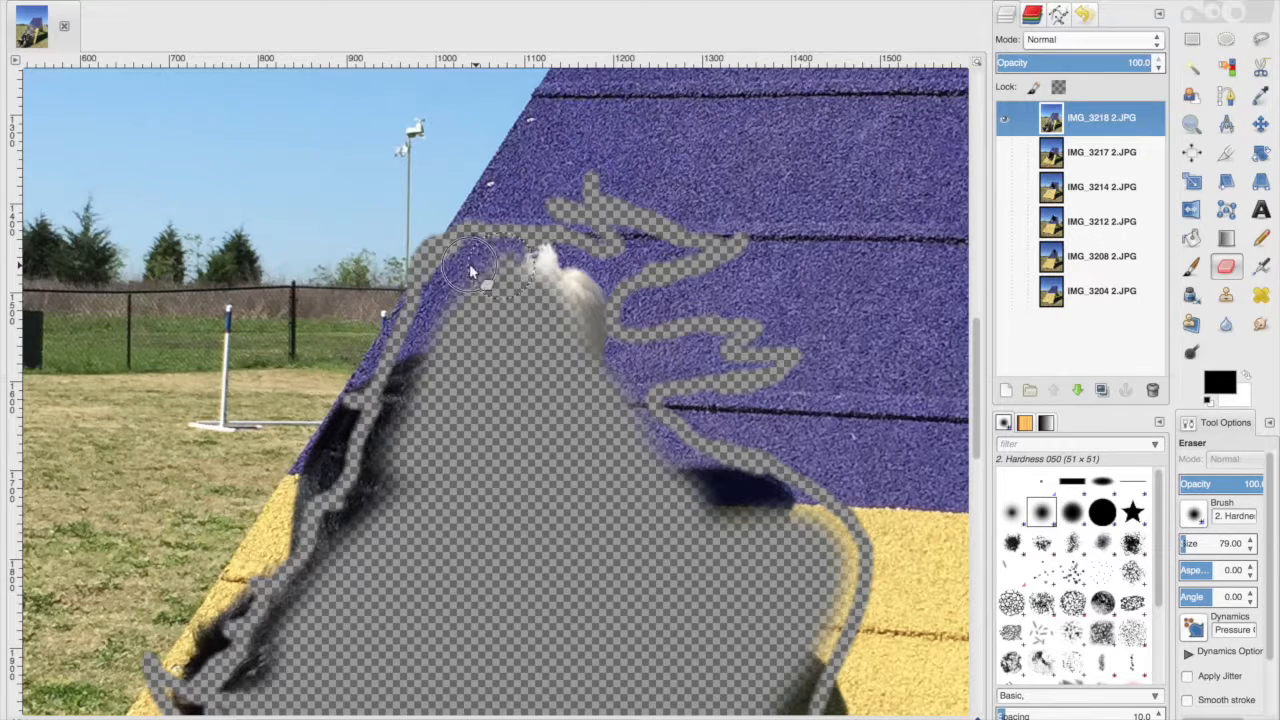
{"action": "mouse_move", "coordinate": [469, 263]}
{"action": "left_mouse_down"}
{"action": "mouse_move", "coordinate": [428, 348]}
{"action": "mouse_move", "coordinate": [459, 294]}
{"action": "mouse_move", "coordinate": [433, 302]}
{"action": "mouse_move", "coordinate": [444, 285]}
{"action": "mouse_move", "coordinate": [405, 398]}
{"action": "left_mouse_up"}
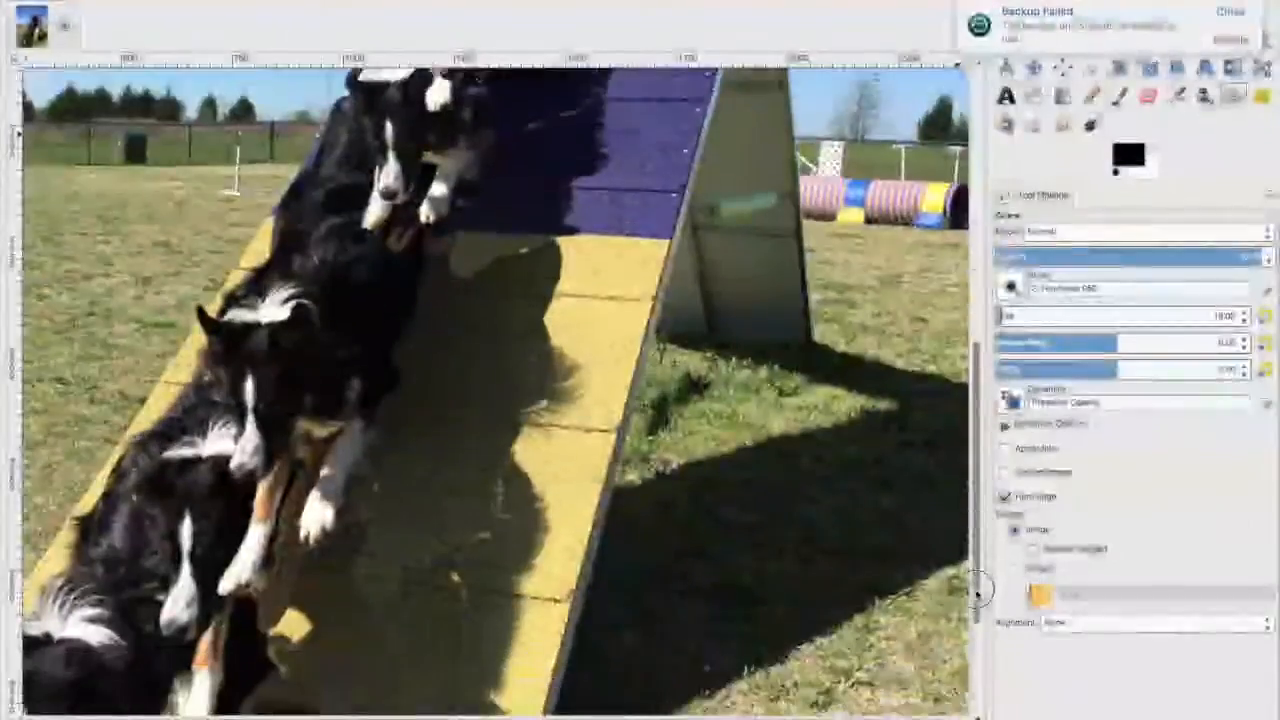
Step: Set the Clone source point beside the dogs on the purple ramp section and review the whole composite
{"action": "left_click_drag", "start_coordinate": [971, 586], "coordinate": [976, 618]}
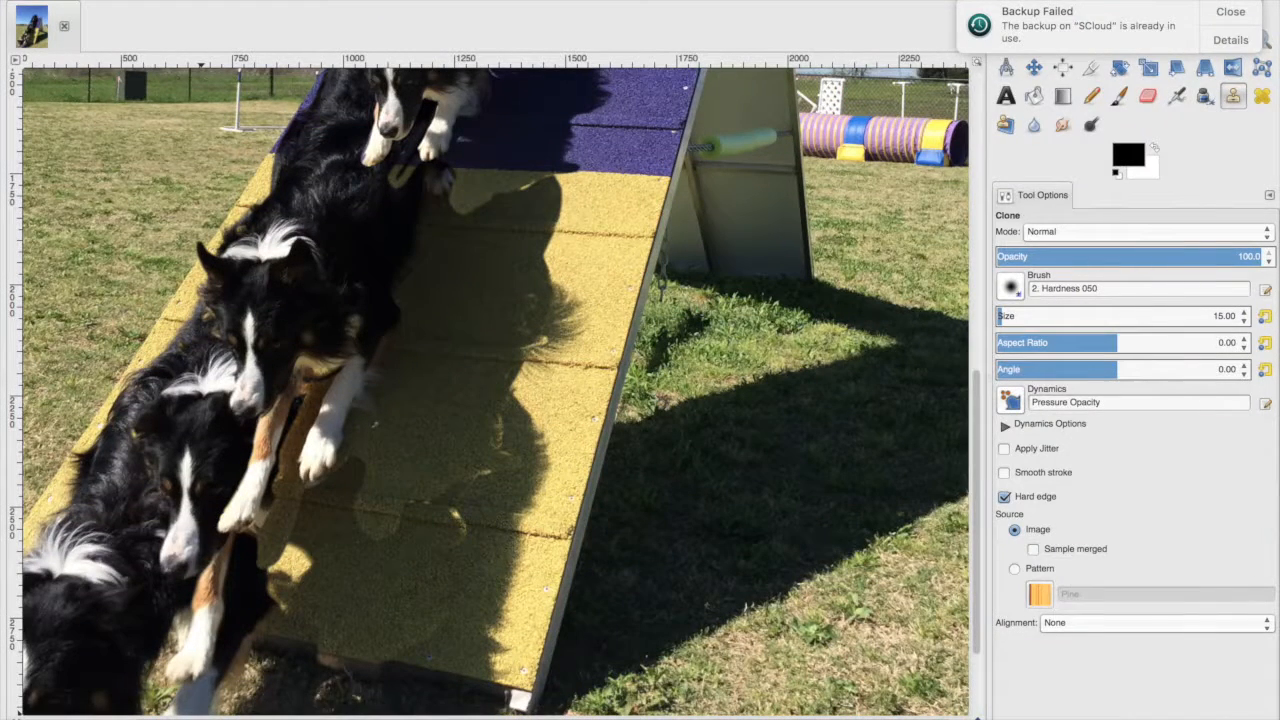
{"action": "left_click", "coordinate": [133, 714]}
{"action": "left_click", "coordinate": [138, 701]}
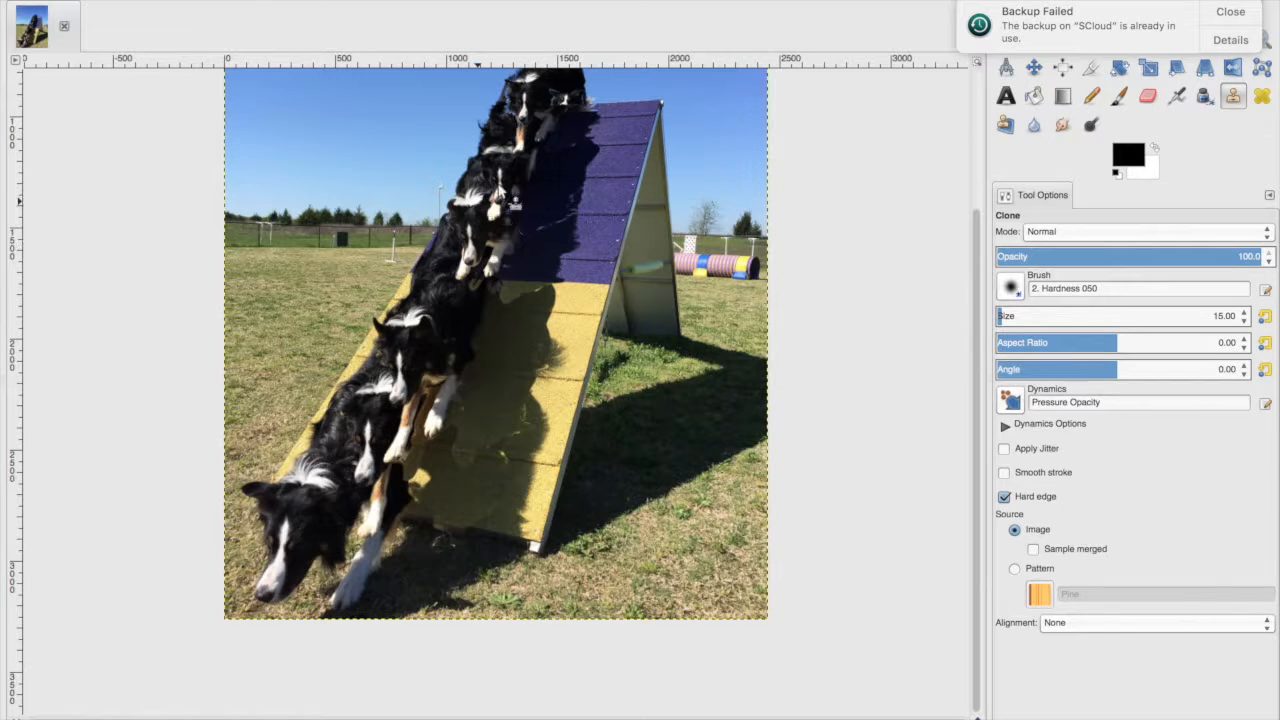
{"action": "left_click", "coordinate": [513, 203], "text": "ctrl"}
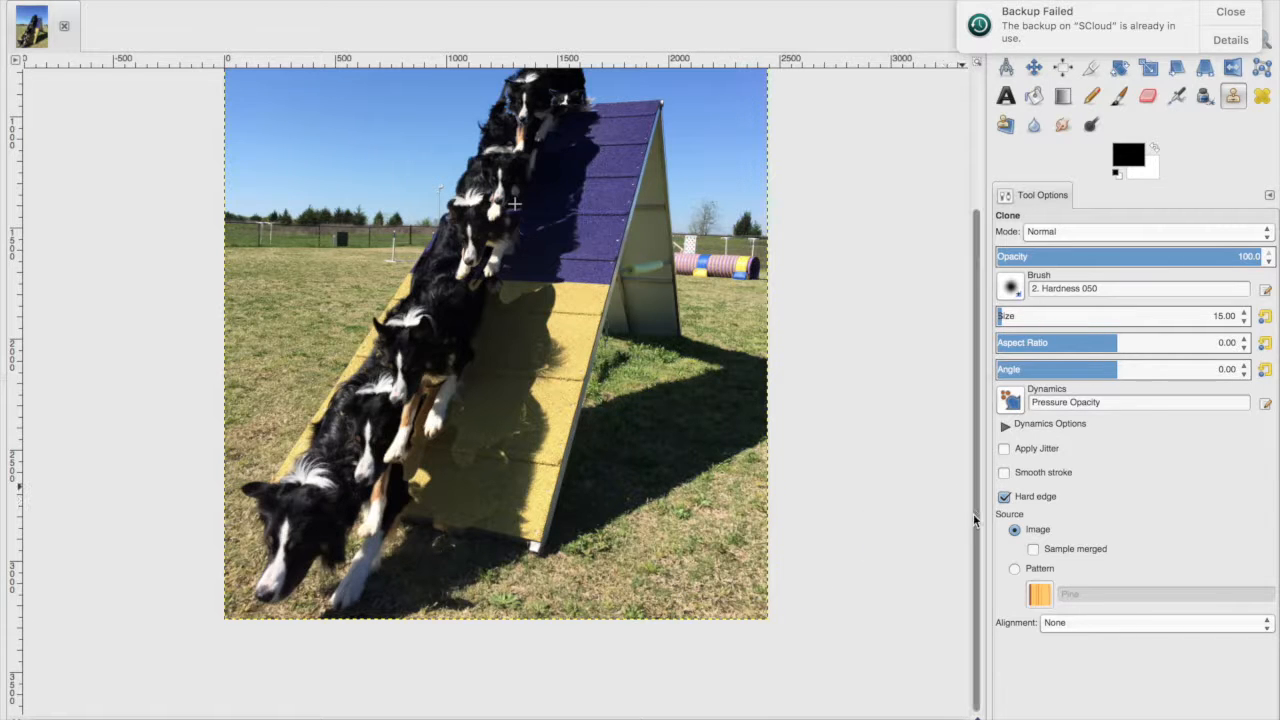
{"action": "left_click_drag", "start_coordinate": [978, 518], "coordinate": [974, 417]}
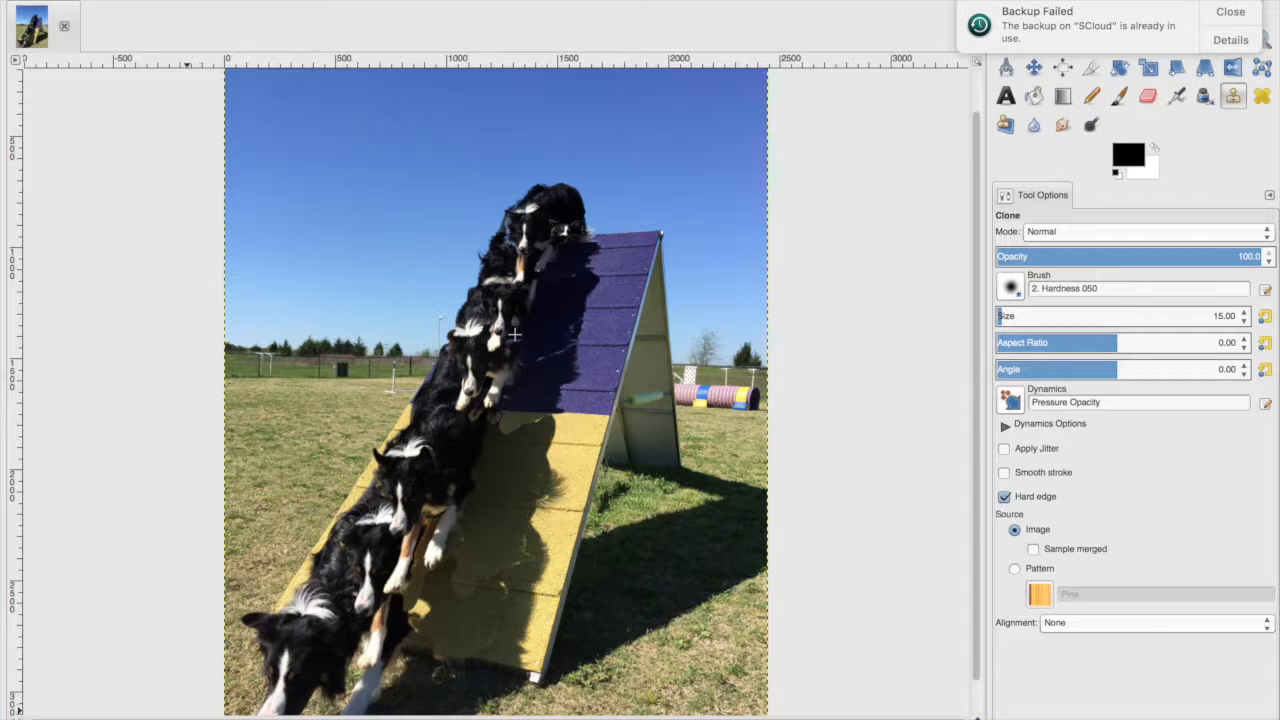
Step: Clone dark ramp shadow over the ragged purple edge beside the second dog's chin and paws, using a 15 px brush
{"action": "left_click", "coordinate": [133, 718]}
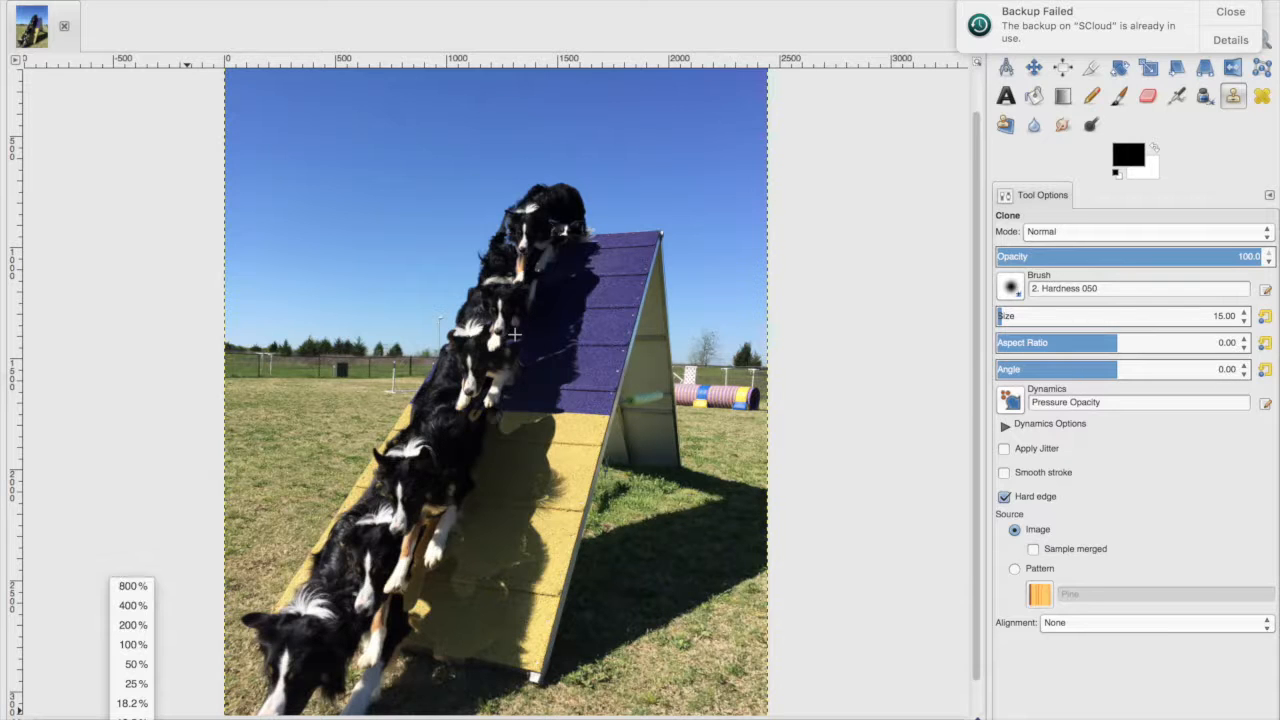
{"action": "left_click", "coordinate": [134, 625]}
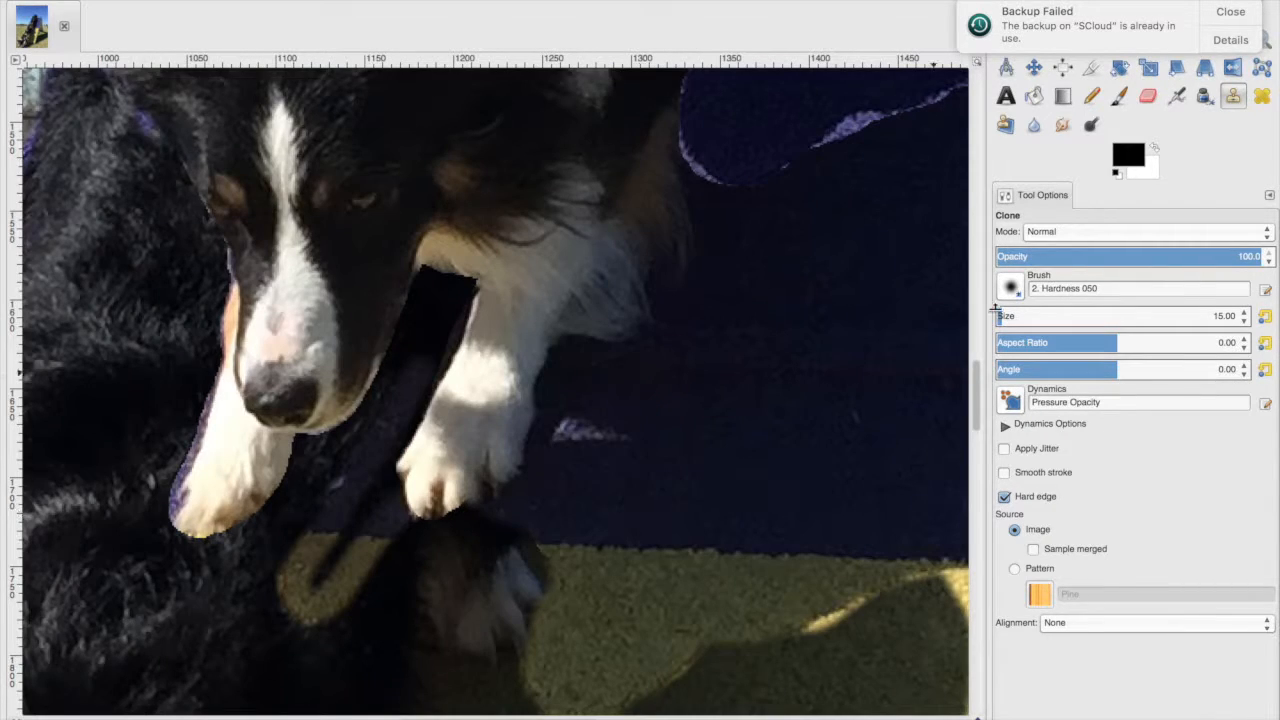
{"action": "left_click_drag", "start_coordinate": [975, 400], "coordinate": [975, 365]}
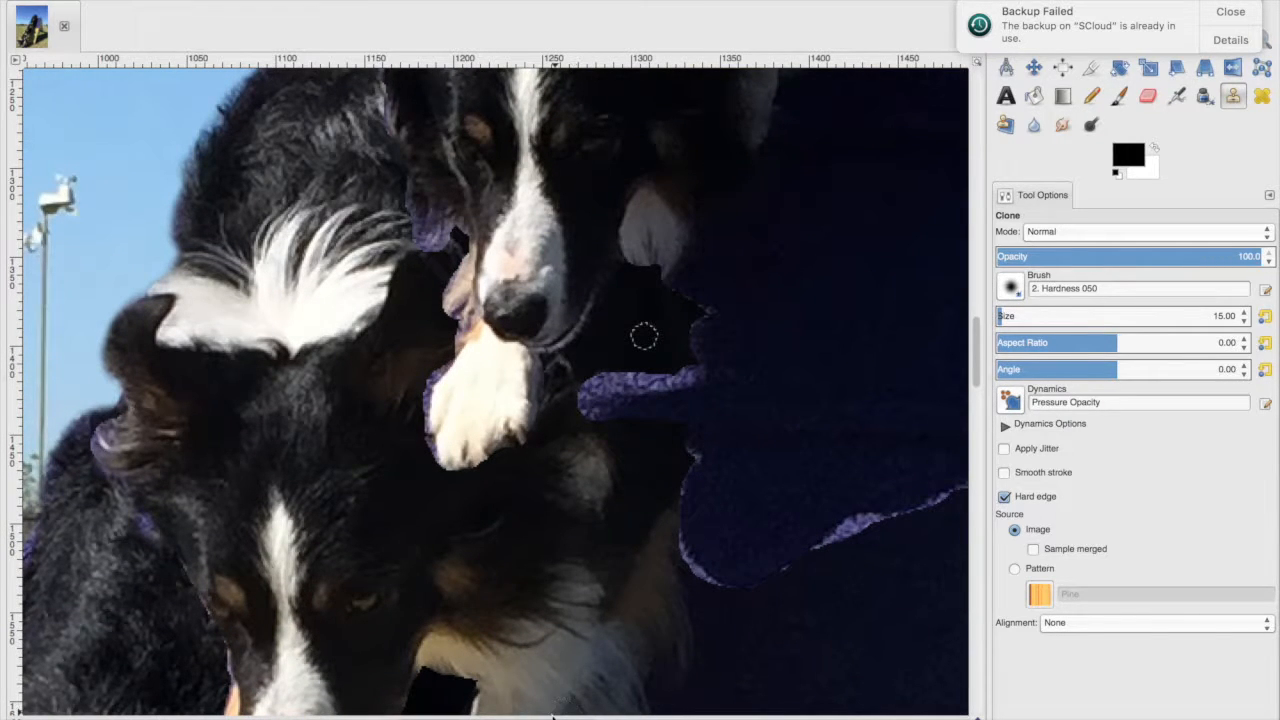
{"action": "scroll", "coordinate": [590, 700], "scroll_direction": "right", "scroll_amount": 6}
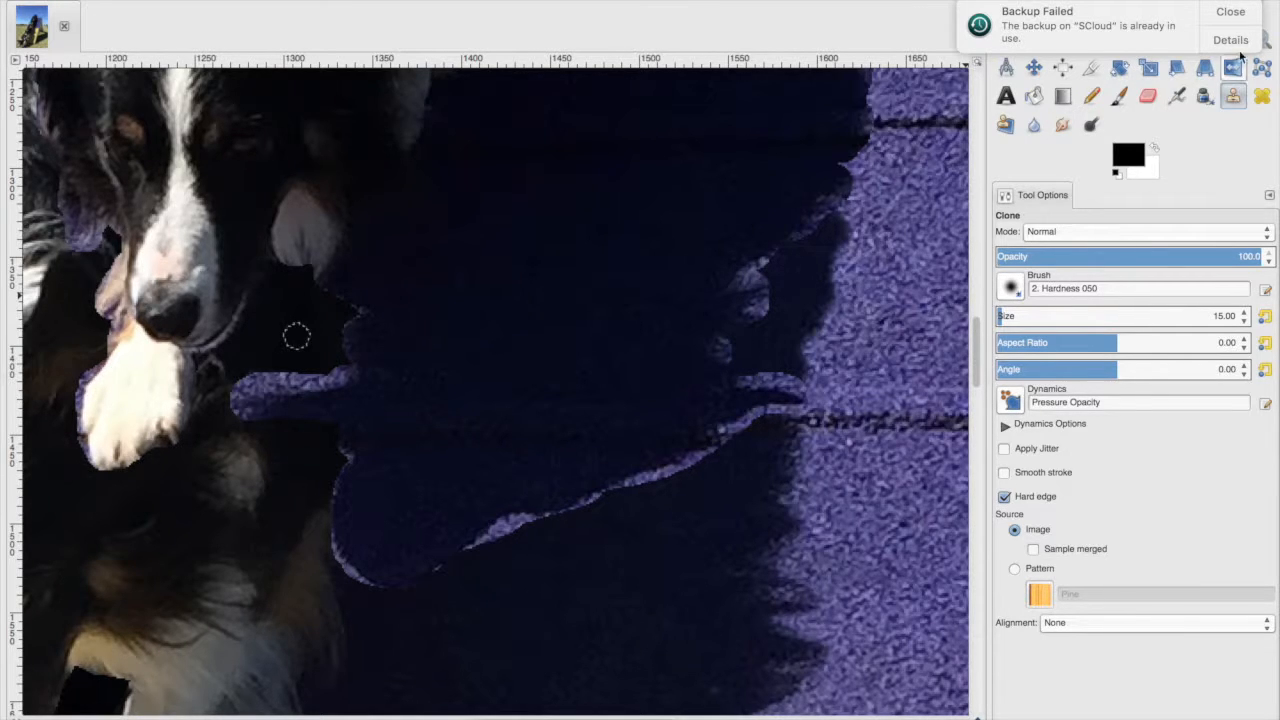
{"action": "left_click", "coordinate": [1238, 12]}
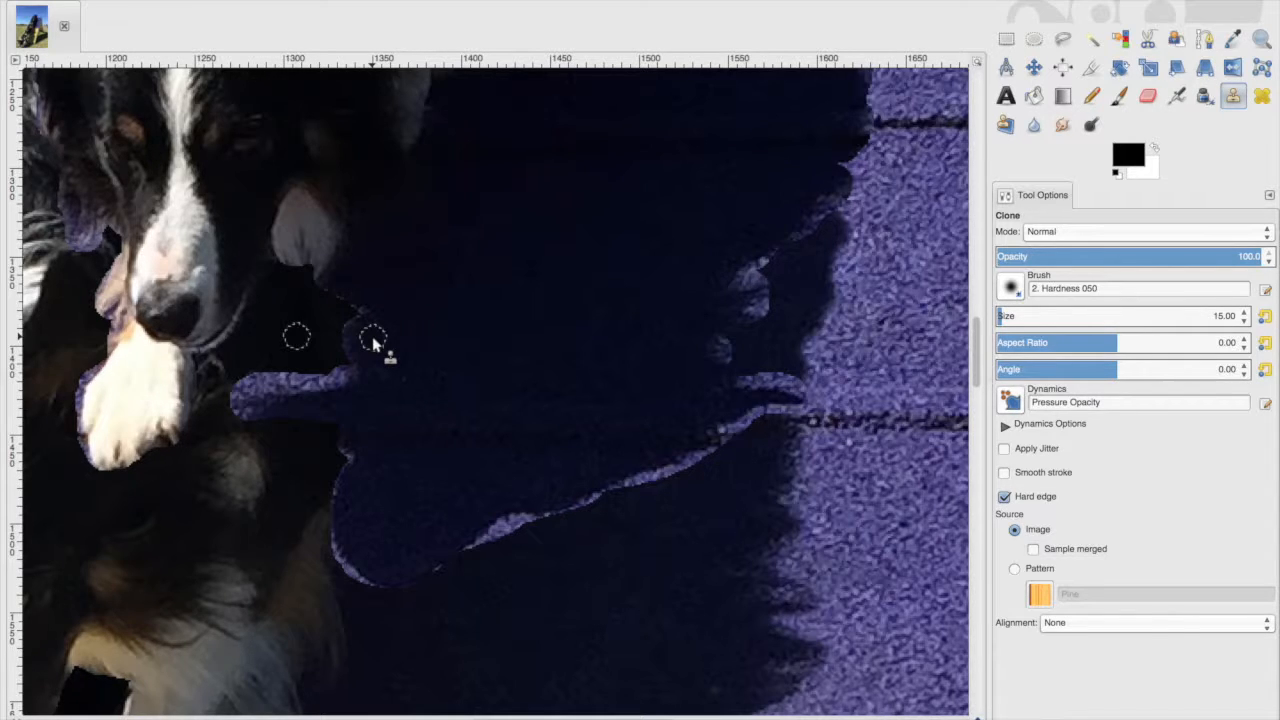
{"action": "left_click", "coordinate": [372, 341], "text": "ctrl"}
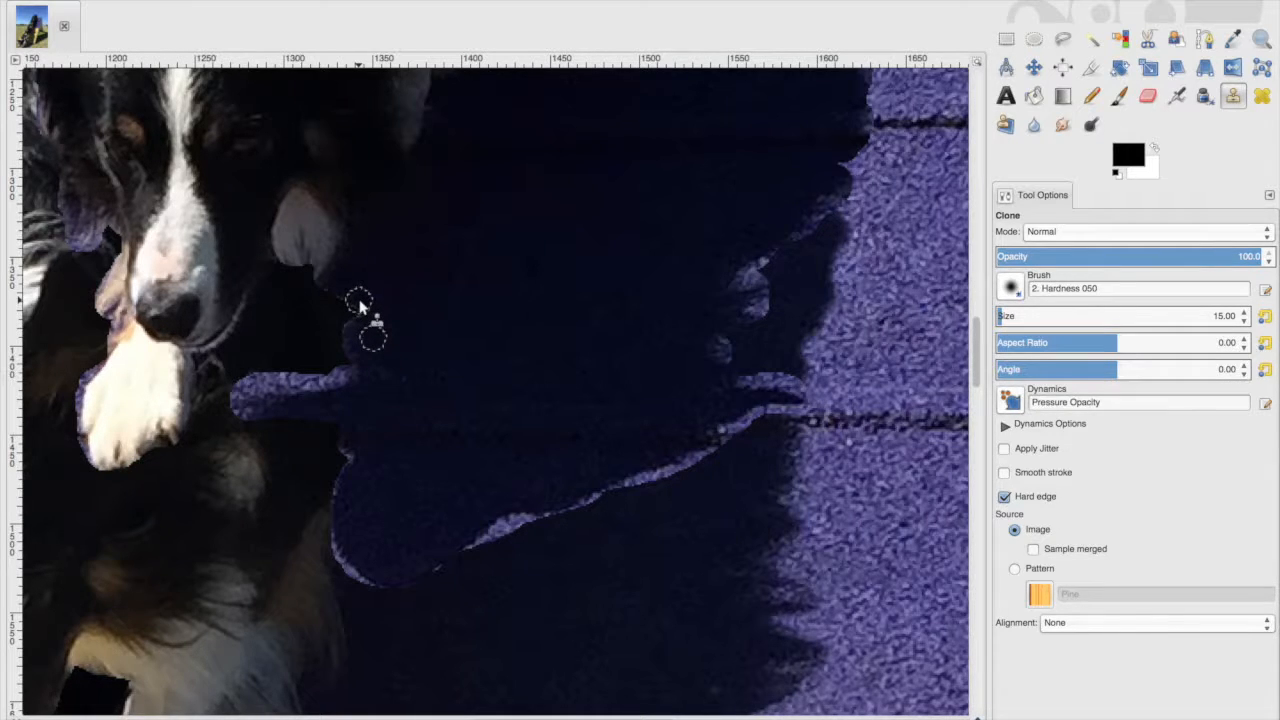
{"action": "mouse_move", "coordinate": [360, 305]}
{"action": "left_mouse_down"}
{"action": "mouse_move", "coordinate": [339, 344]}
{"action": "mouse_move", "coordinate": [342, 323]}
{"action": "left_mouse_up"}
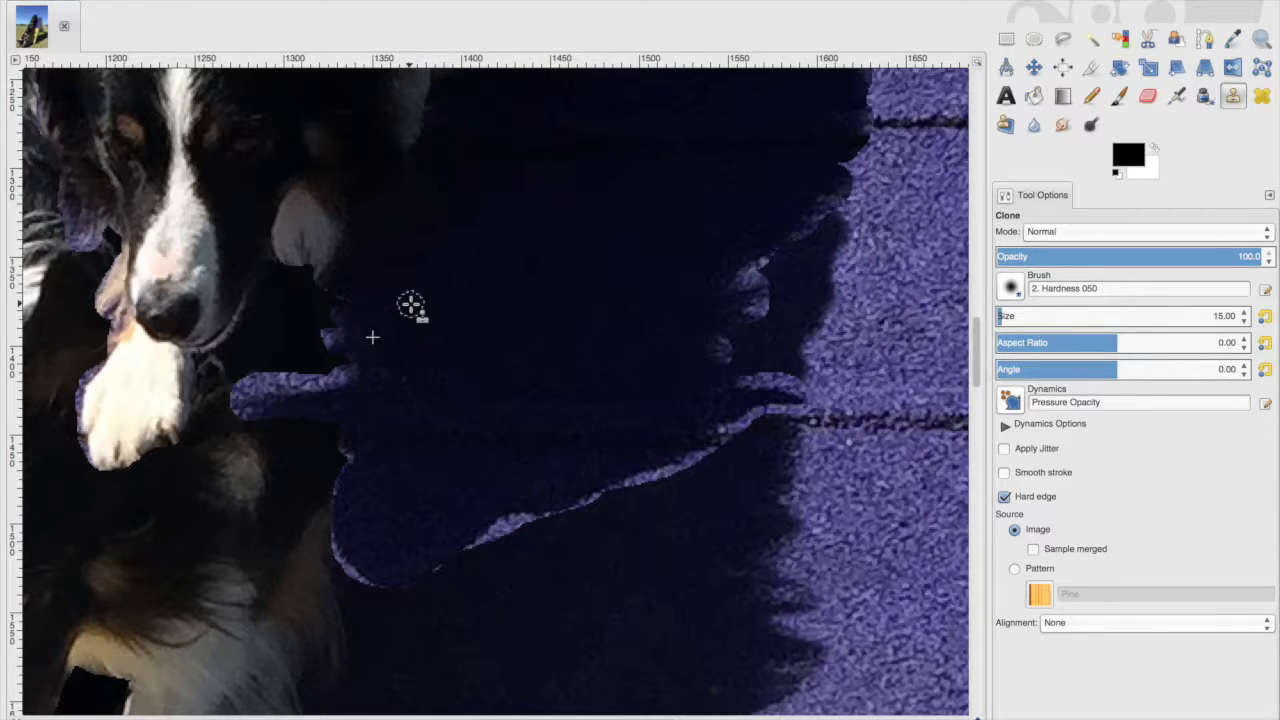
{"action": "mouse_move", "coordinate": [349, 329]}
{"action": "left_mouse_down"}
{"action": "mouse_move", "coordinate": [326, 329]}
{"action": "mouse_move", "coordinate": [337, 352]}
{"action": "mouse_move", "coordinate": [349, 325]}
{"action": "mouse_move", "coordinate": [334, 366]}
{"action": "mouse_move", "coordinate": [349, 386]}
{"action": "mouse_move", "coordinate": [333, 368]}
{"action": "mouse_move", "coordinate": [331, 380]}
{"action": "mouse_move", "coordinate": [311, 377]}
{"action": "mouse_move", "coordinate": [319, 386]}
{"action": "mouse_move", "coordinate": [334, 371]}
{"action": "mouse_move", "coordinate": [335, 383]}
{"action": "left_mouse_up"}
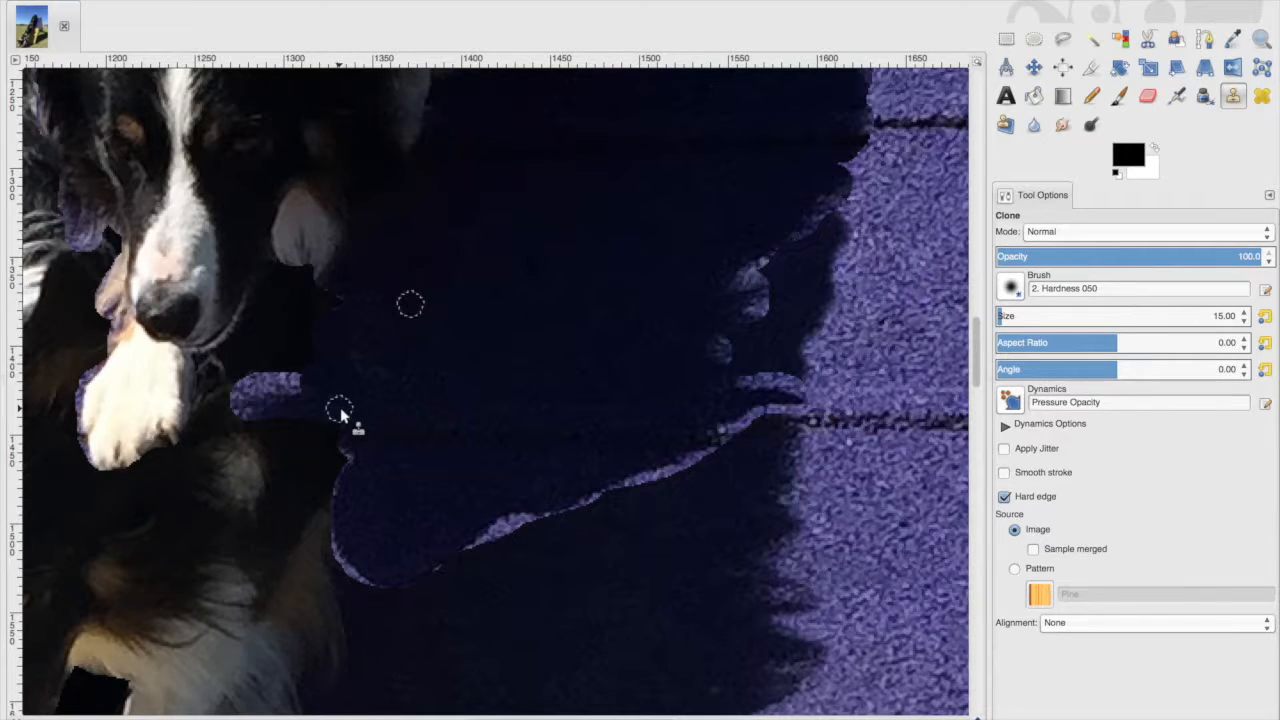
Step: Resample the clone source from nearby dark areas and paint over the remaining bright purple streak beside the white paw
{"action": "left_click", "coordinate": [340, 409], "text": "ctrl"}
{"action": "left_click", "coordinate": [276, 342], "text": "ctrl"}
{"action": "mouse_move", "coordinate": [275, 385]}
{"action": "left_mouse_down"}
{"action": "mouse_move", "coordinate": [240, 394]}
{"action": "mouse_move", "coordinate": [272, 409]}
{"action": "mouse_move", "coordinate": [266, 391]}
{"action": "left_mouse_up"}
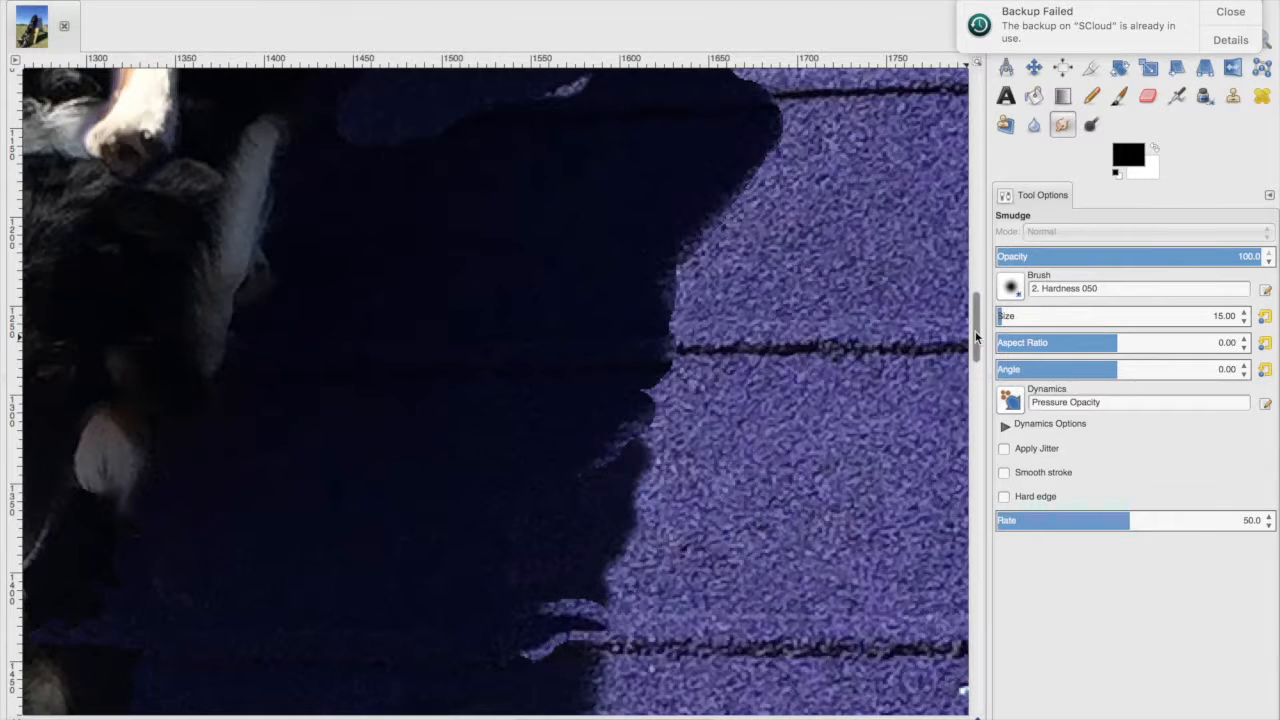
Step: Try smudging the blue fringe around the partial dog face below the top dog's back, and cover it with cloned dark fur
{"action": "left_click_drag", "start_coordinate": [977, 338], "coordinate": [997, 258]}
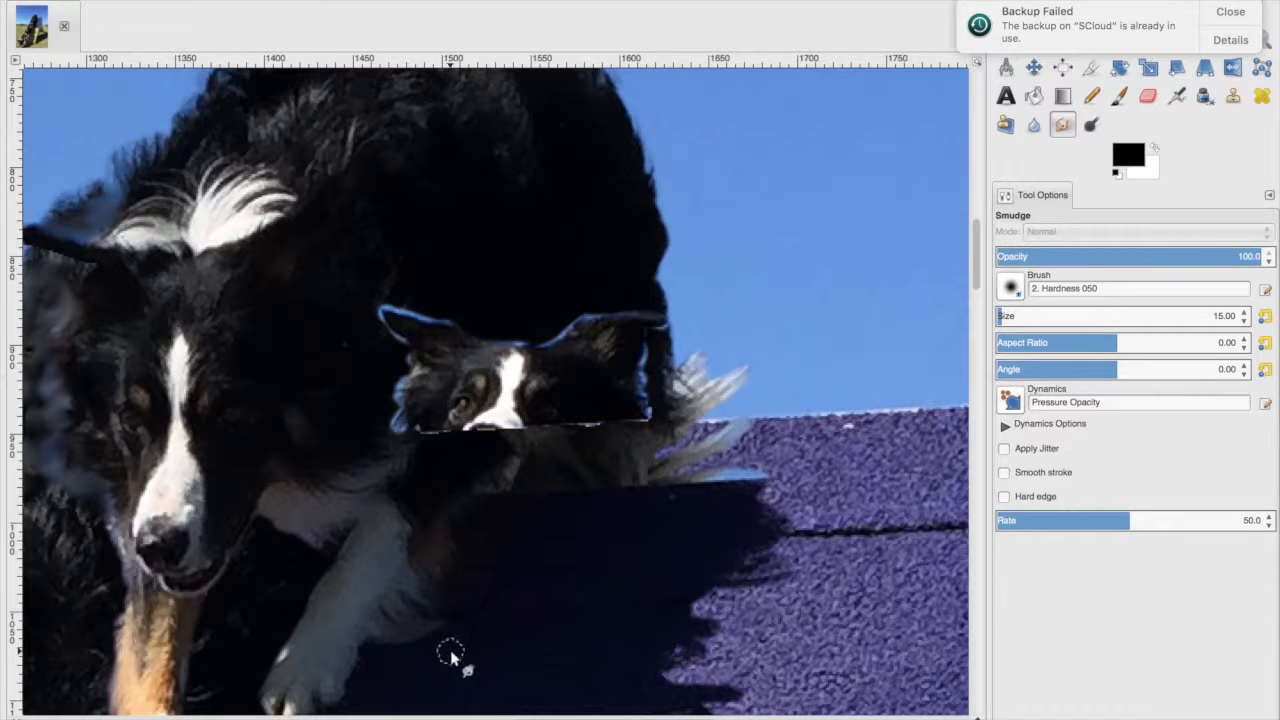
{"action": "left_click", "coordinate": [130, 714]}
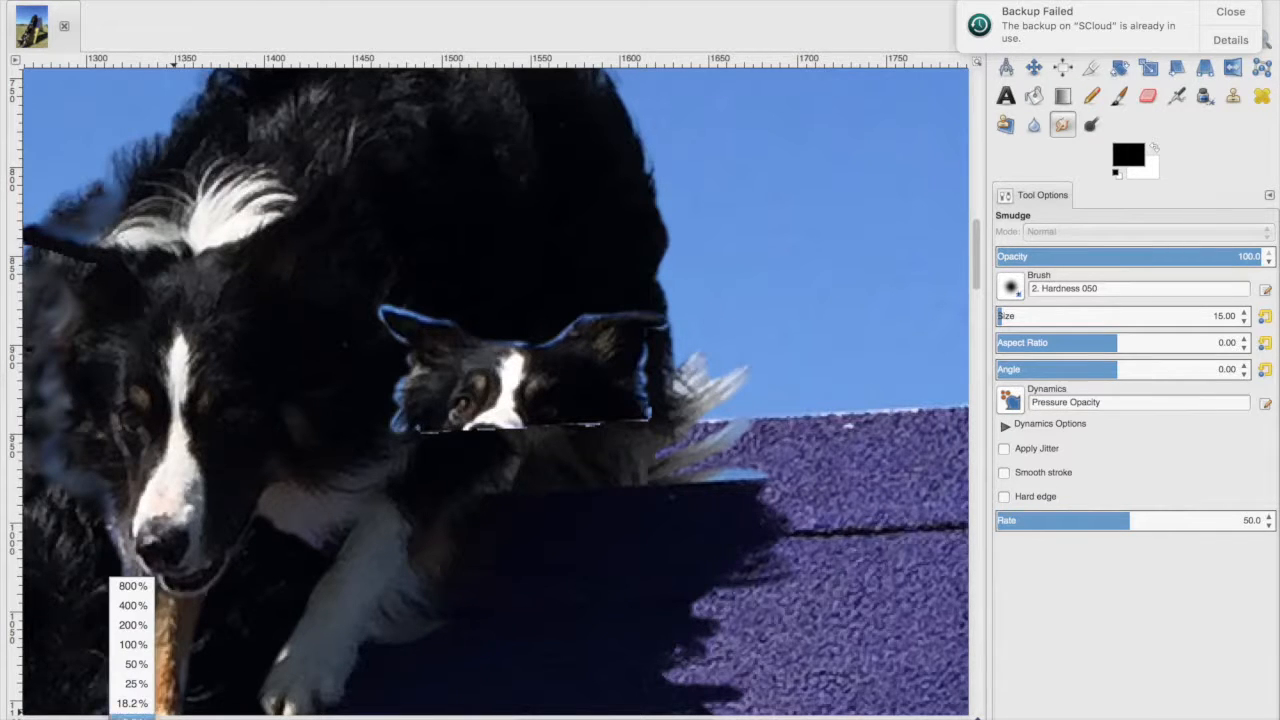
{"action": "left_click", "coordinate": [140, 608]}
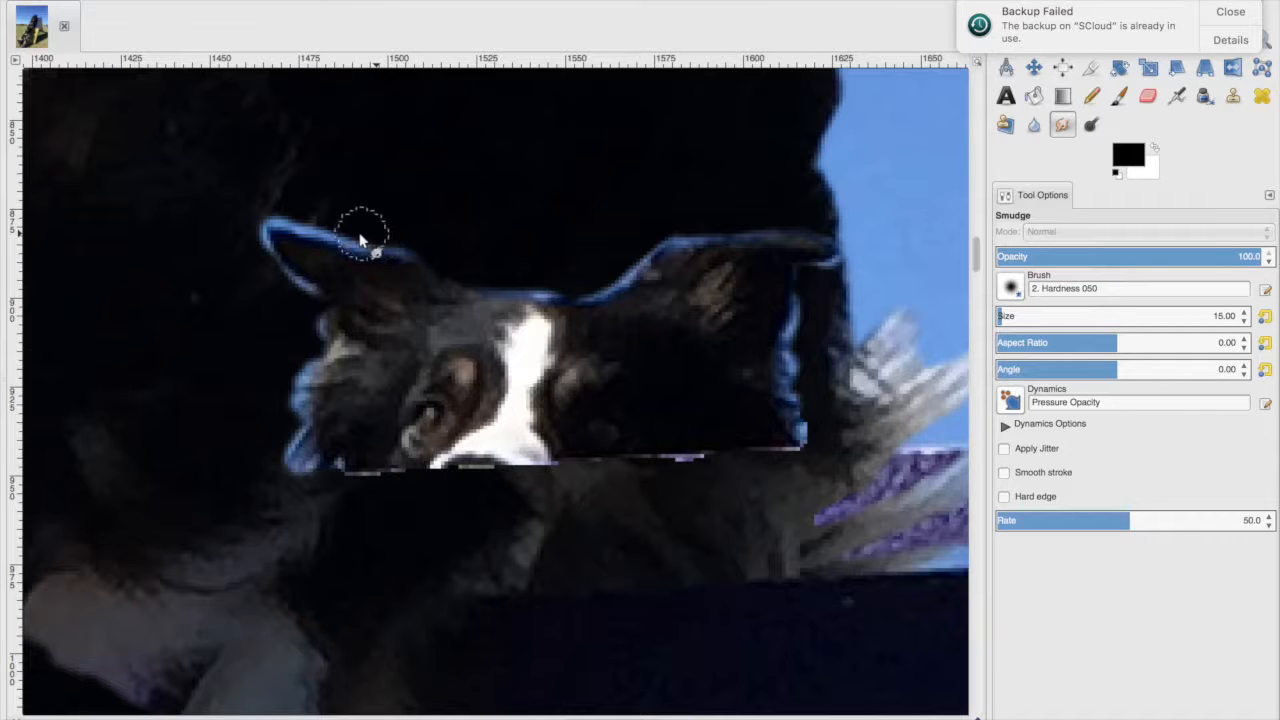
{"action": "left_click_drag", "start_coordinate": [350, 240], "coordinate": [389, 247]}
{"action": "left_click", "coordinate": [1236, 98]}
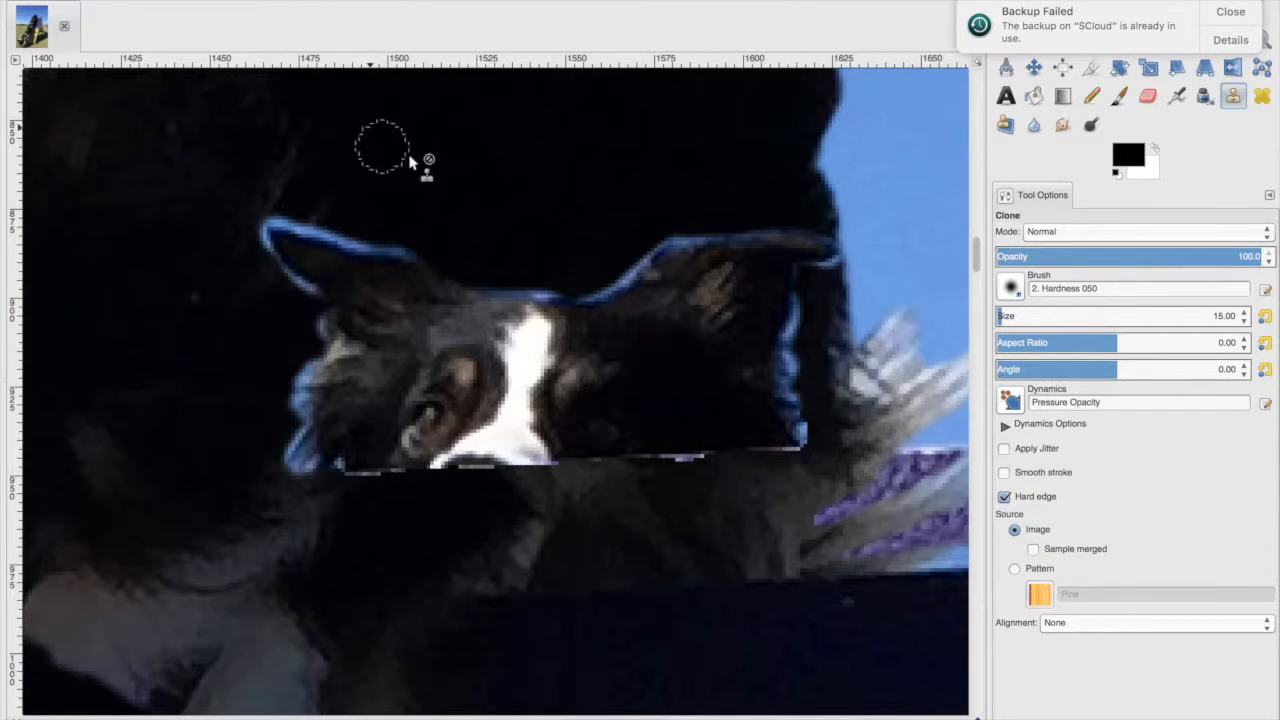
{"action": "left_click", "coordinate": [425, 155], "text": "ctrl"}
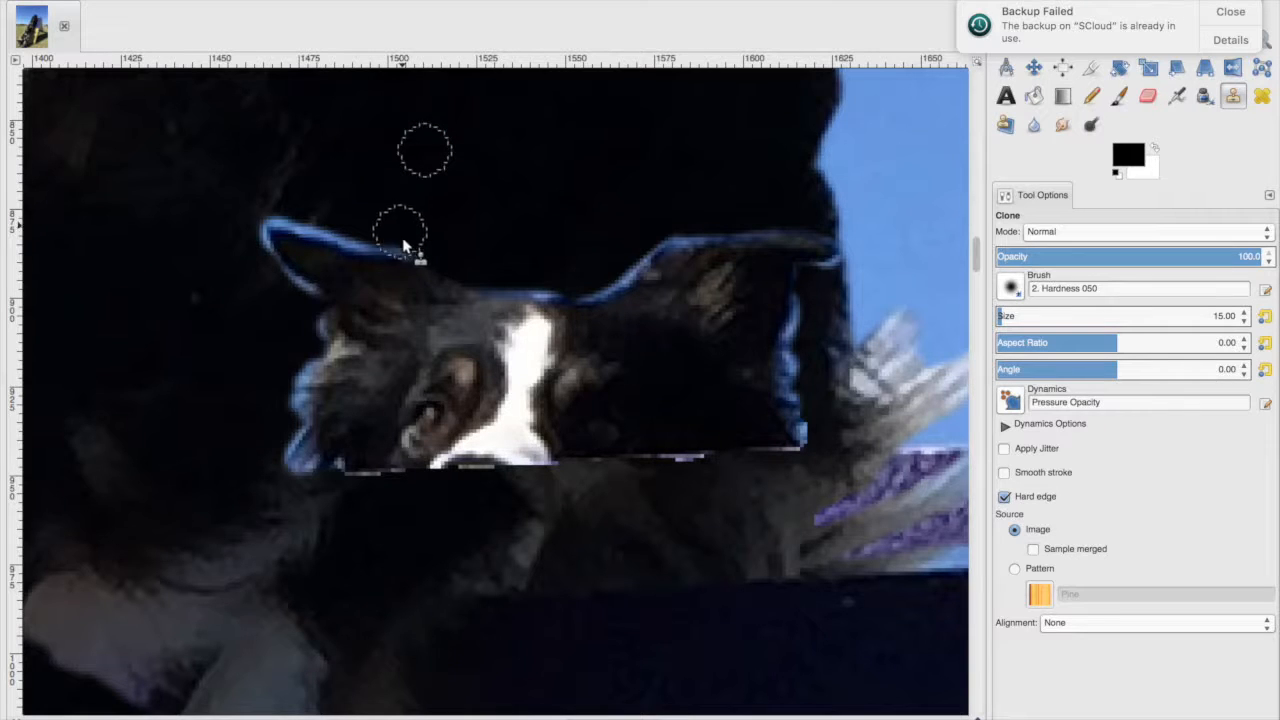
{"action": "mouse_move", "coordinate": [391, 243]}
{"action": "left_mouse_down"}
{"action": "mouse_move", "coordinate": [289, 214]}
{"action": "mouse_move", "coordinate": [256, 219]}
{"action": "mouse_move", "coordinate": [245, 237]}
{"action": "mouse_move", "coordinate": [297, 292]}
{"action": "mouse_move", "coordinate": [302, 322]}
{"action": "mouse_move", "coordinate": [287, 320]}
{"action": "mouse_move", "coordinate": [312, 338]}
{"action": "mouse_move", "coordinate": [287, 398]}
{"action": "mouse_move", "coordinate": [297, 473]}
{"action": "left_mouse_up"}
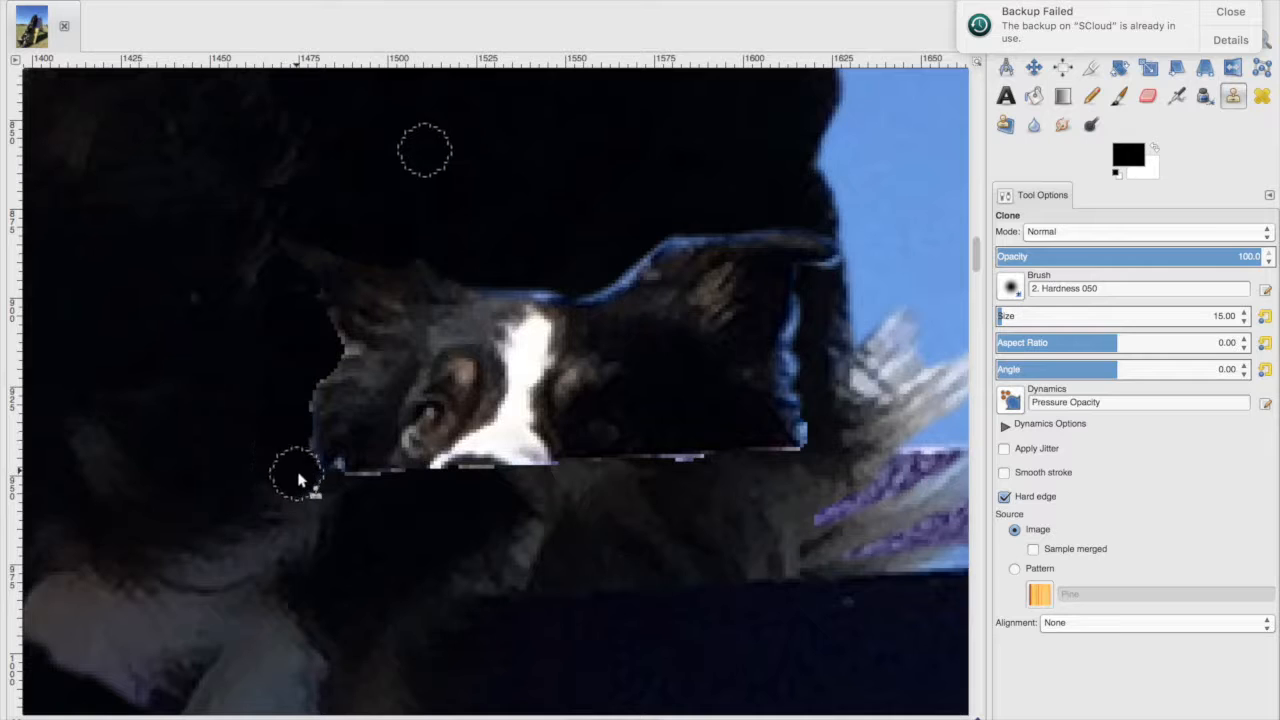
{"action": "mouse_move", "coordinate": [530, 274]}
{"action": "left_mouse_down"}
{"action": "mouse_move", "coordinate": [608, 270]}
{"action": "mouse_move", "coordinate": [764, 206]}
{"action": "left_mouse_up"}
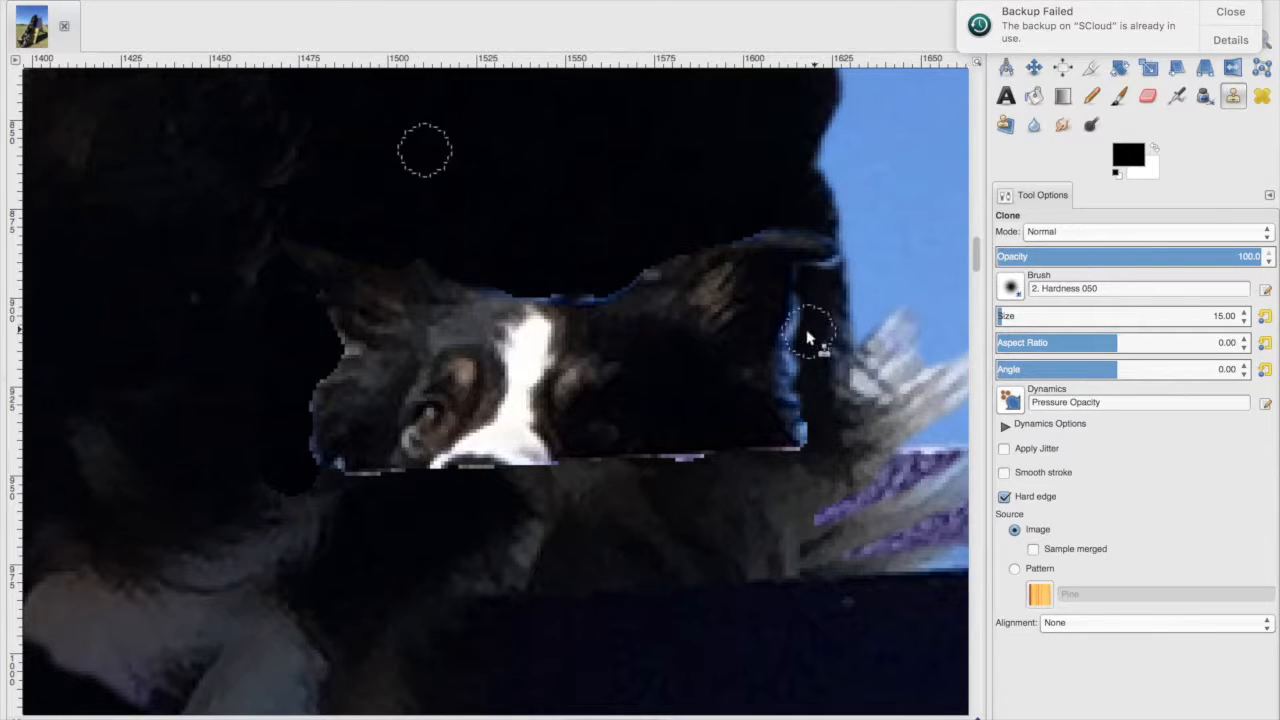
{"action": "mouse_move", "coordinate": [811, 310]}
{"action": "left_mouse_down"}
{"action": "mouse_move", "coordinate": [803, 366]}
{"action": "mouse_move", "coordinate": [817, 429]}
{"action": "mouse_move", "coordinate": [808, 331]}
{"action": "mouse_move", "coordinate": [829, 277]}
{"action": "mouse_move", "coordinate": [834, 297]}
{"action": "mouse_move", "coordinate": [808, 318]}
{"action": "left_mouse_up"}
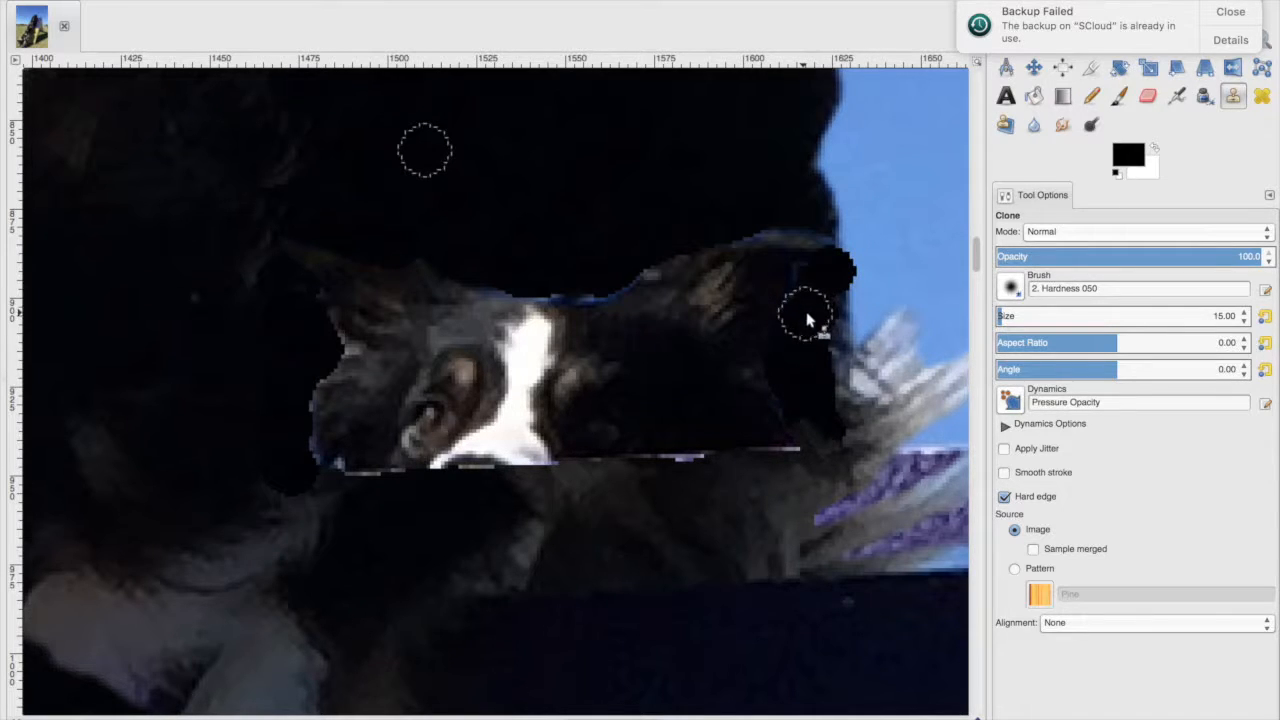
Step: Smudge the leftover outline of the partial dog face, and blend the shadow edge at the plank seam on the yellow ramp
{"action": "left_click", "coordinate": [1063, 125]}
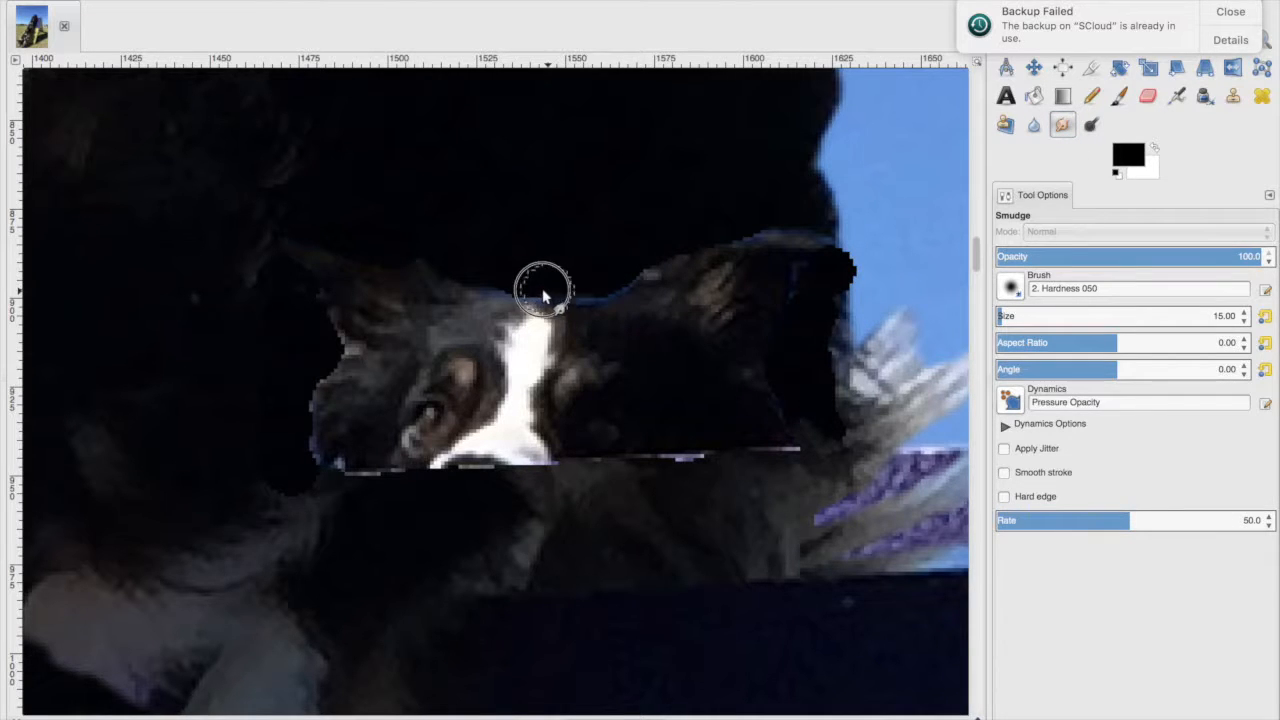
{"action": "mouse_move", "coordinate": [542, 288]}
{"action": "left_mouse_down"}
{"action": "mouse_move", "coordinate": [718, 245]}
{"action": "mouse_move", "coordinate": [810, 237]}
{"action": "mouse_move", "coordinate": [839, 248]}
{"action": "mouse_move", "coordinate": [844, 286]}
{"action": "mouse_move", "coordinate": [774, 388]}
{"action": "mouse_move", "coordinate": [683, 449]}
{"action": "mouse_move", "coordinate": [794, 449]}
{"action": "left_mouse_up"}
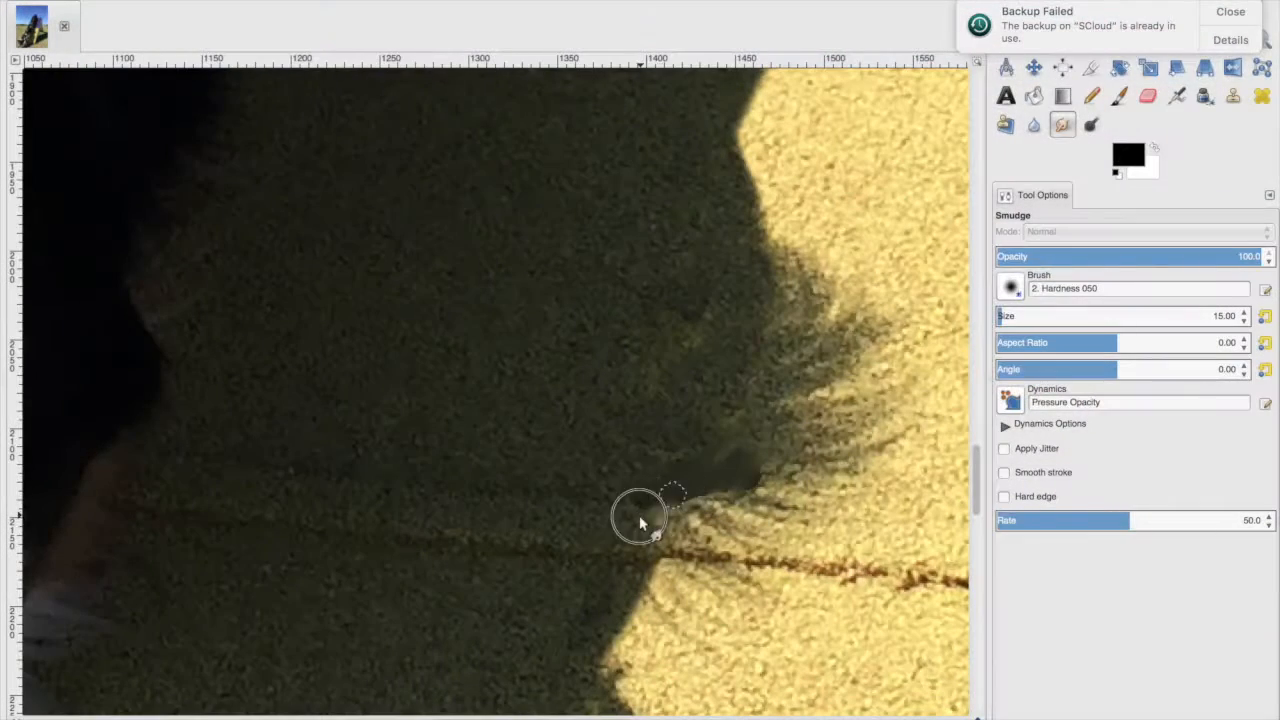
{"action": "left_click_drag", "start_coordinate": [621, 499], "coordinate": [730, 440]}
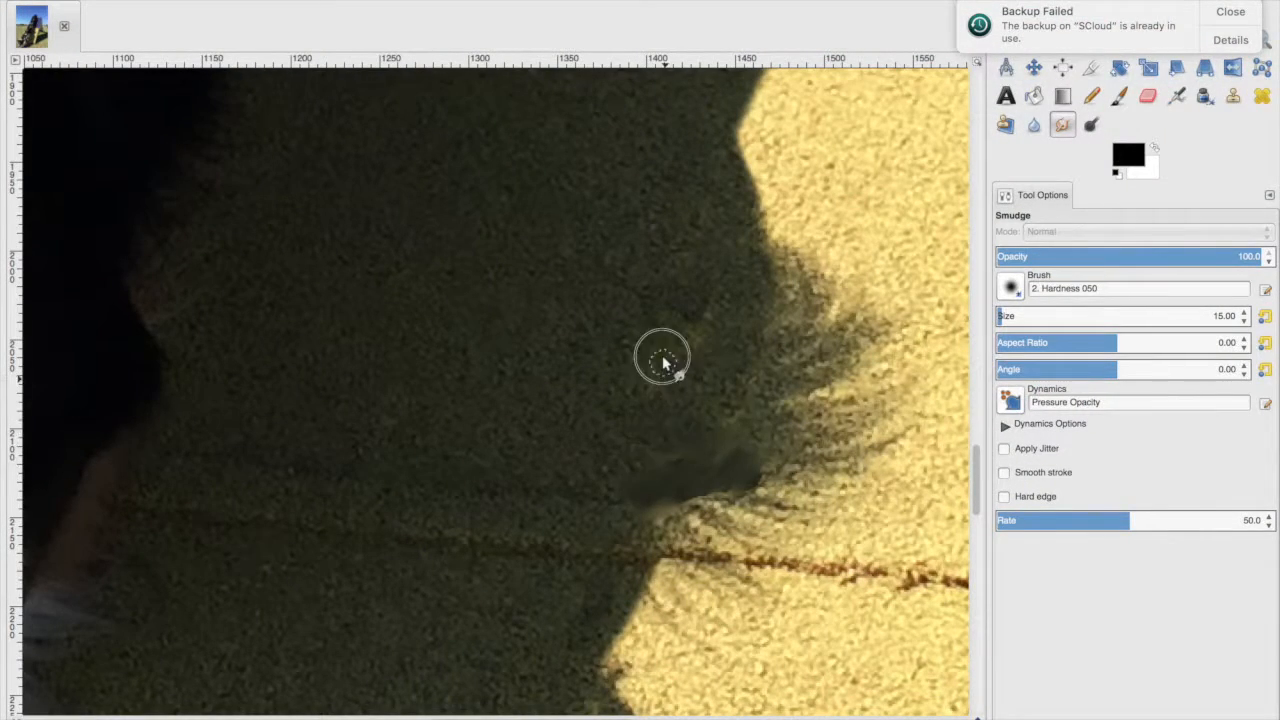
{"action": "left_click_drag", "start_coordinate": [583, 531], "coordinate": [630, 506]}
{"action": "left_click_drag", "start_coordinate": [517, 611], "coordinate": [594, 562]}
{"action": "left_click_drag", "start_coordinate": [666, 532], "coordinate": [694, 534]}
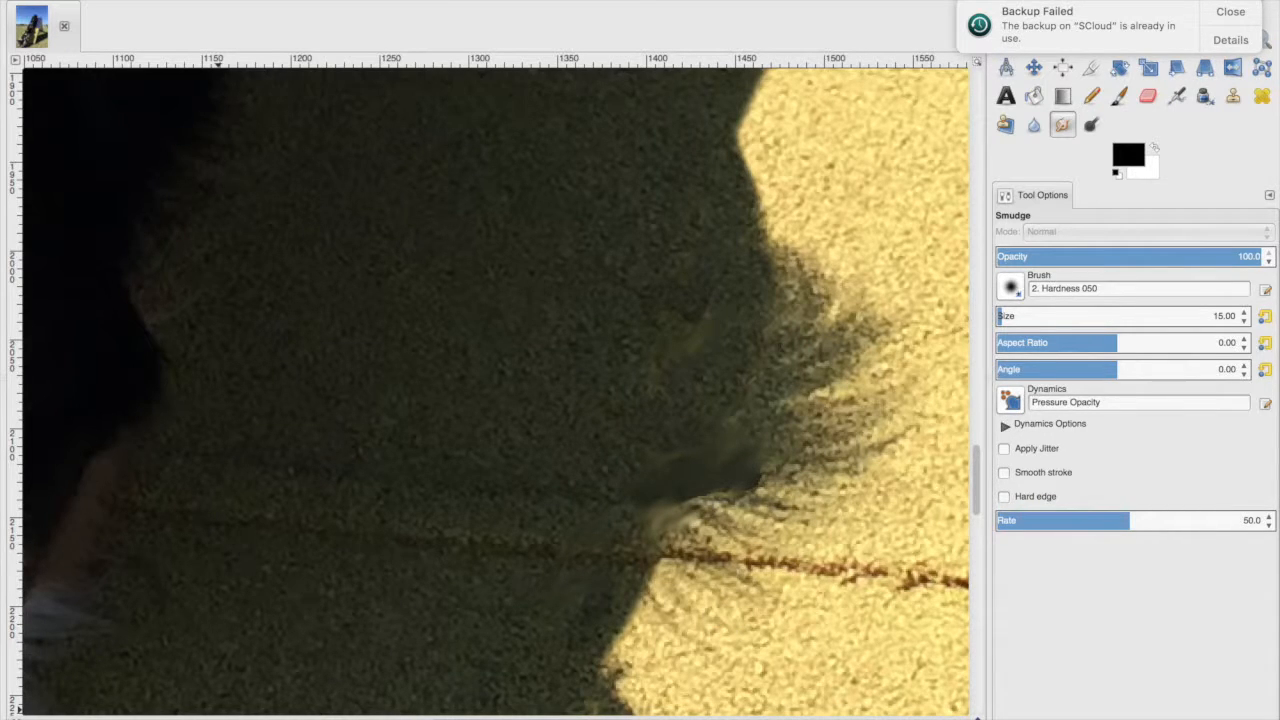
Step: Export the composite as Elvis A-Frame.jpg at JPEG quality 95 into the Multi Image iPhone and Gimp on Mac folder
{"action": "left_click", "coordinate": [147, 718]}
{"action": "left_click", "coordinate": [148, 667]}
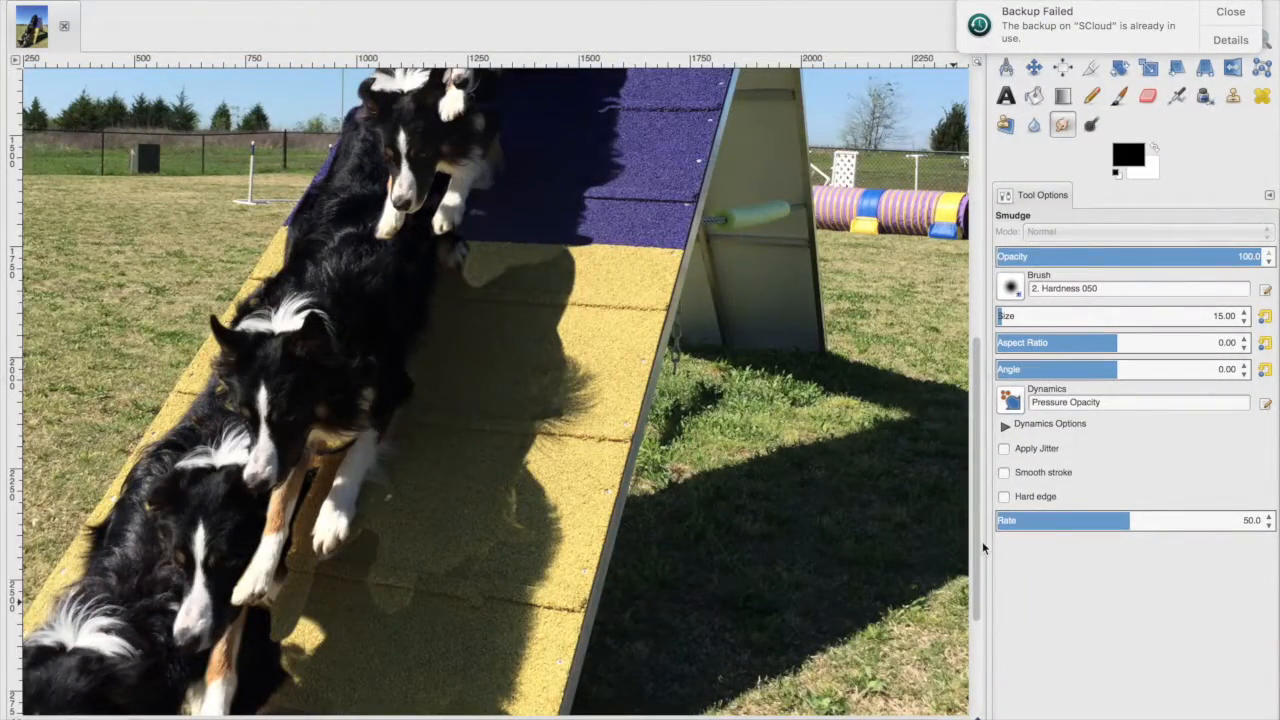
{"action": "left_click_drag", "start_coordinate": [982, 546], "coordinate": [978, 663]}
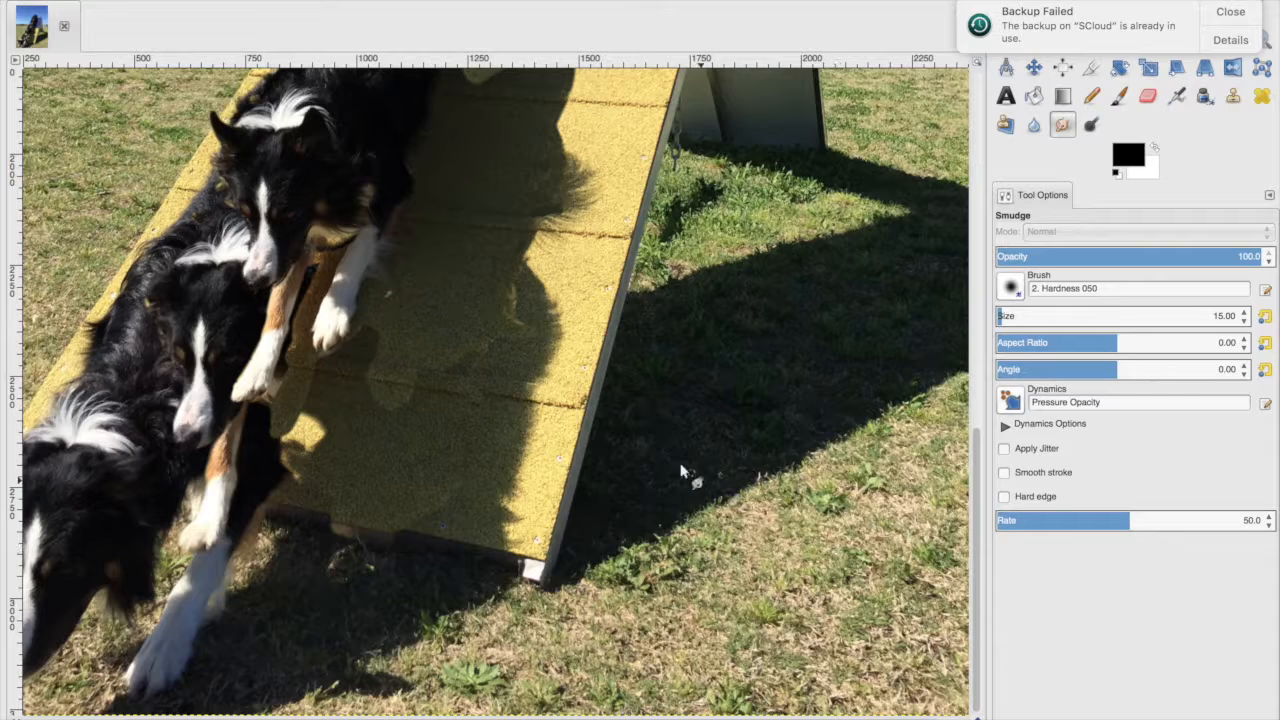
{"action": "left_click", "coordinate": [103, 0]}
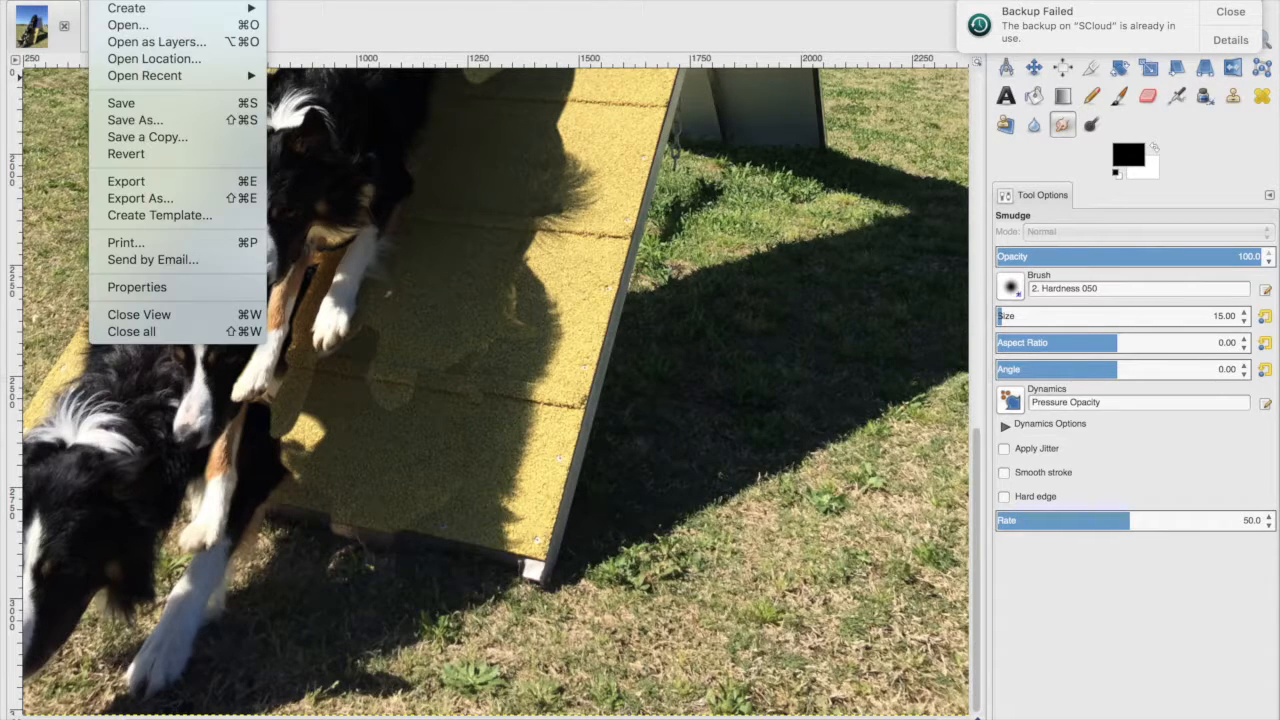
{"action": "mouse_move", "coordinate": [63, 0]}
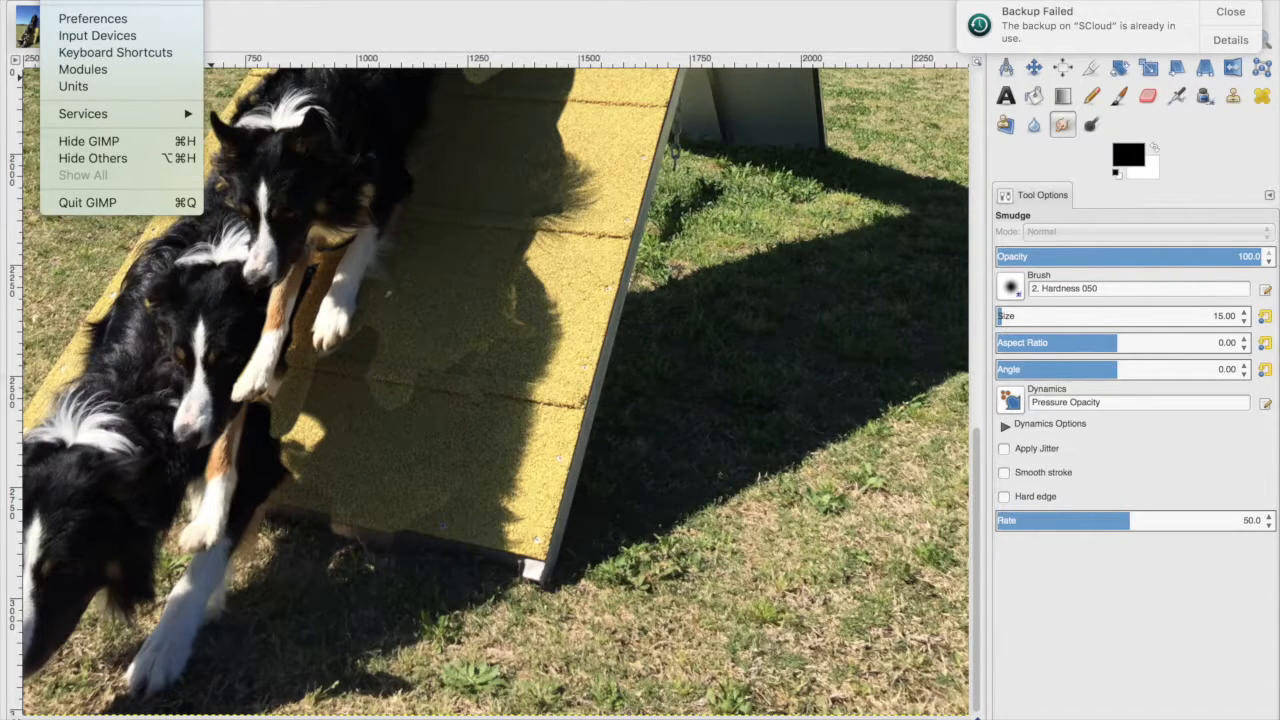
{"action": "mouse_move", "coordinate": [103, 0]}
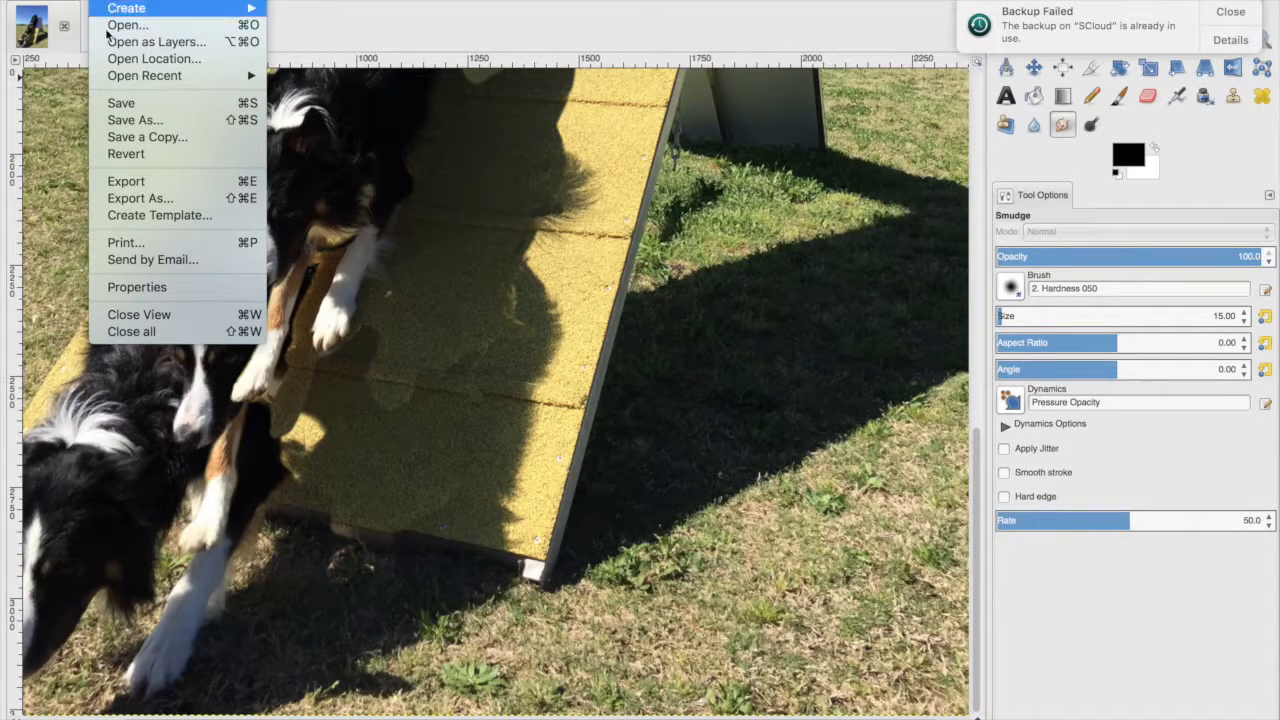
{"action": "left_click", "coordinate": [130, 182]}
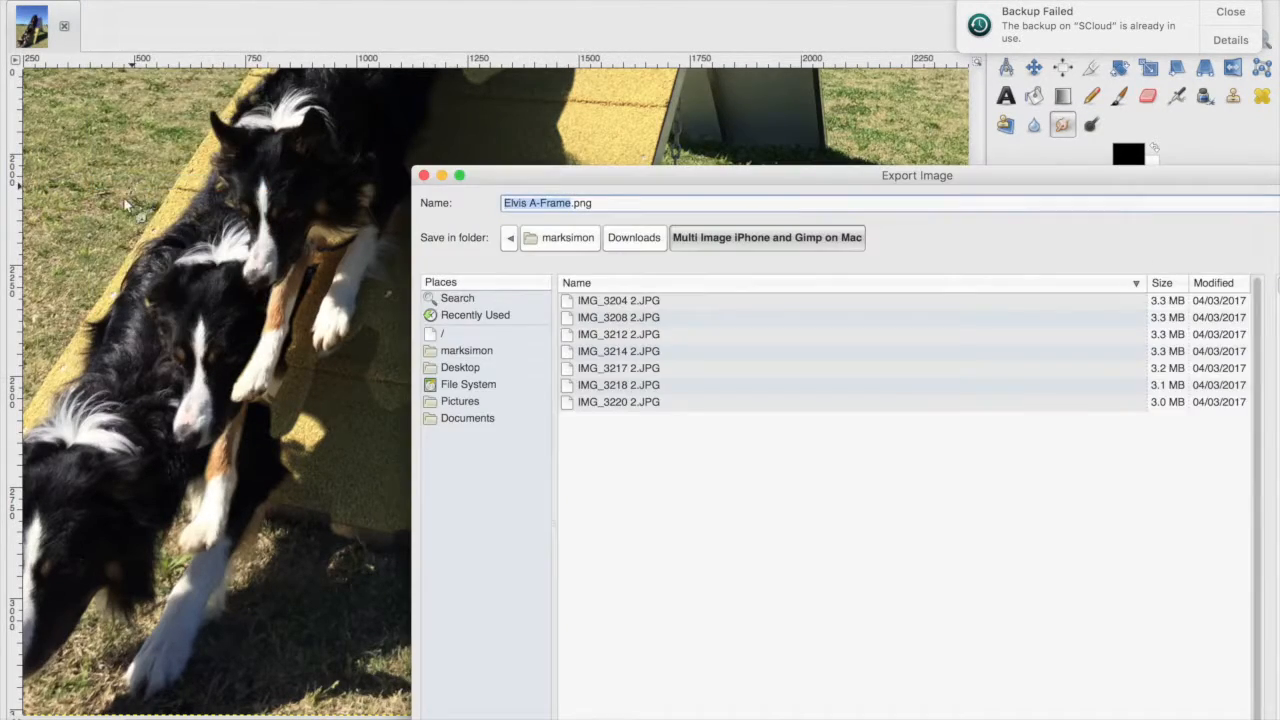
{"action": "left_click", "coordinate": [618, 205]}
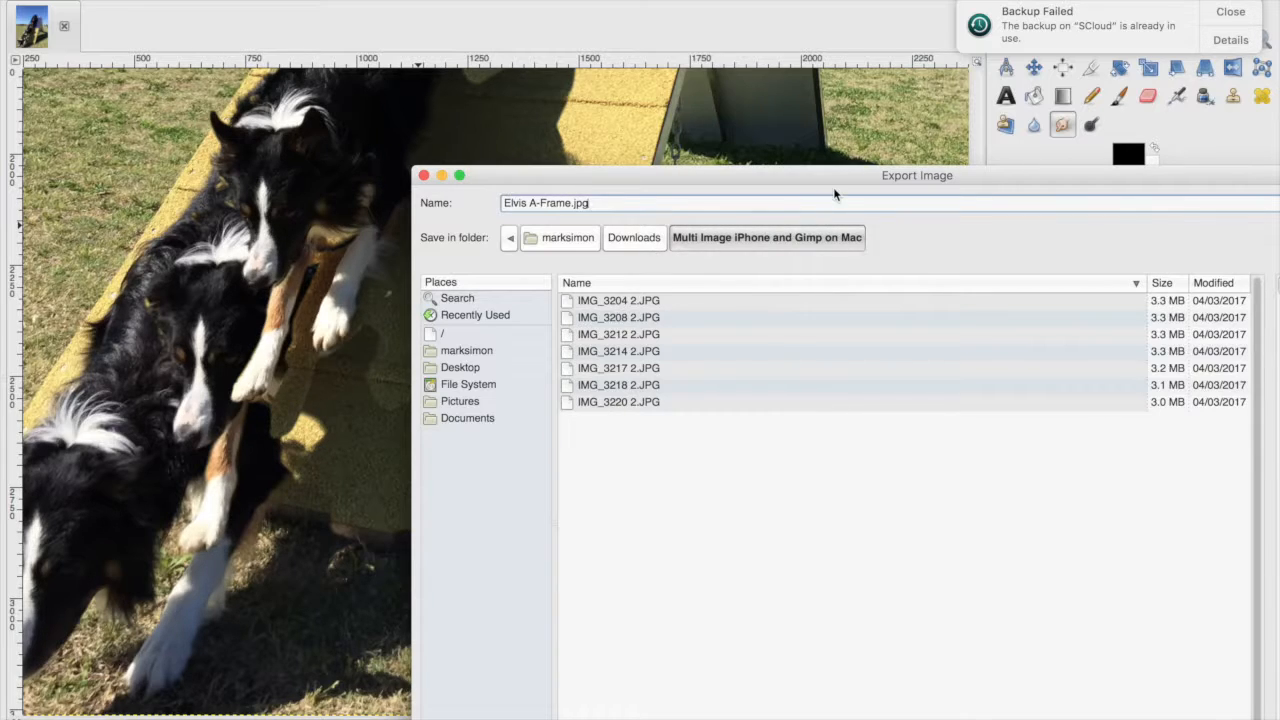
{"action": "left_click_drag", "start_coordinate": [845, 178], "coordinate": [587, 79]}
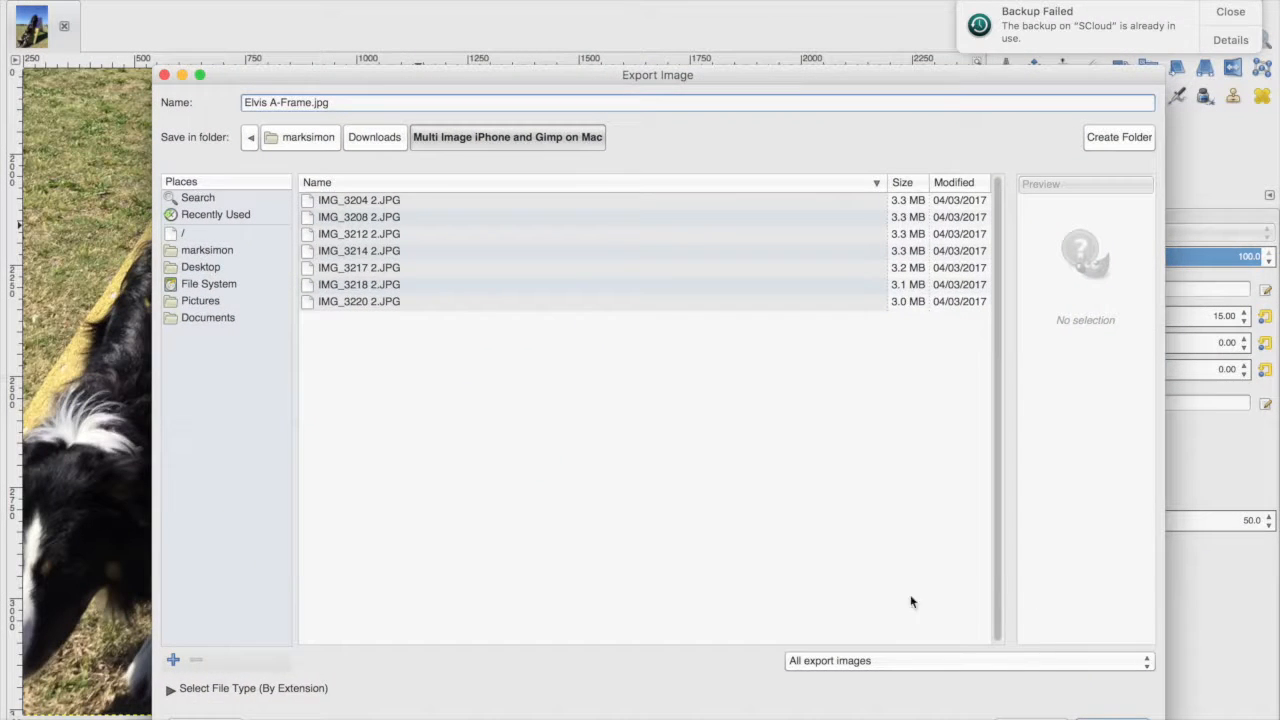
{"action": "key", "text": "Return"}
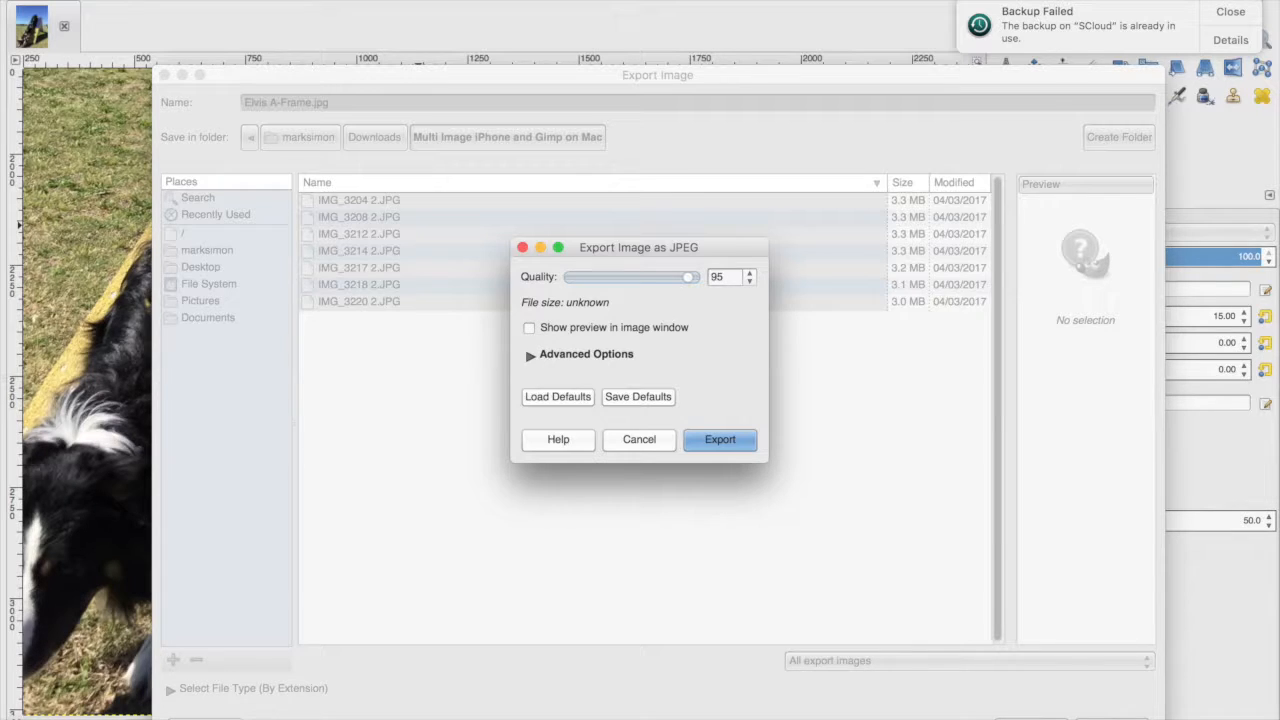
{"action": "left_click", "coordinate": [727, 439]}
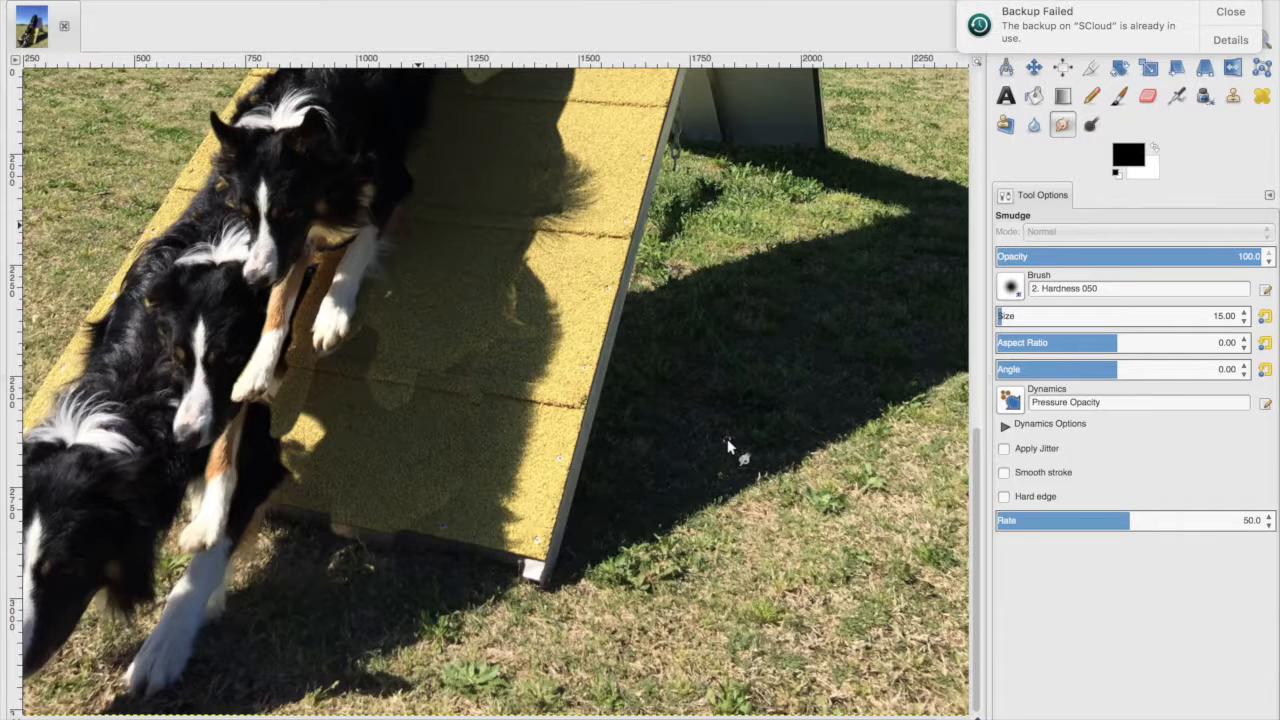
Step: Quit GIMP and dismiss the Backup Failed notification
{"action": "left_click", "coordinate": [65, 0]}
{"action": "left_click", "coordinate": [106, 200]}
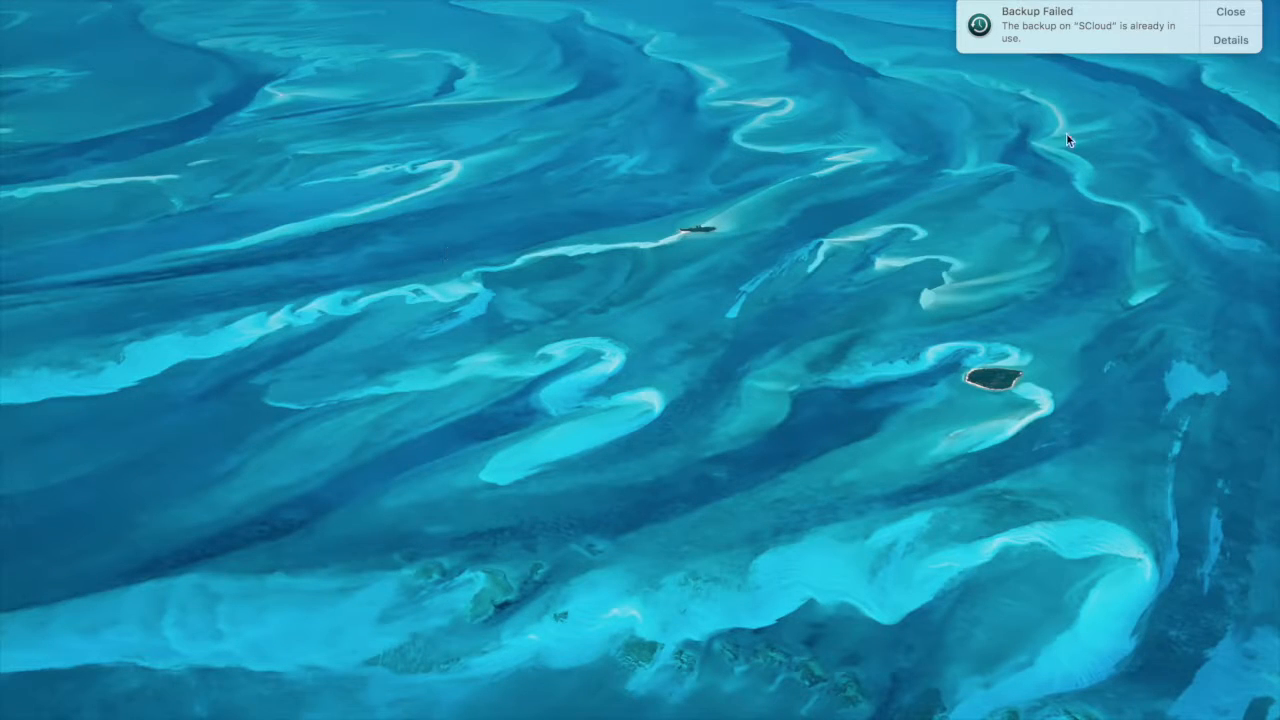
{"action": "left_click", "coordinate": [1231, 11]}
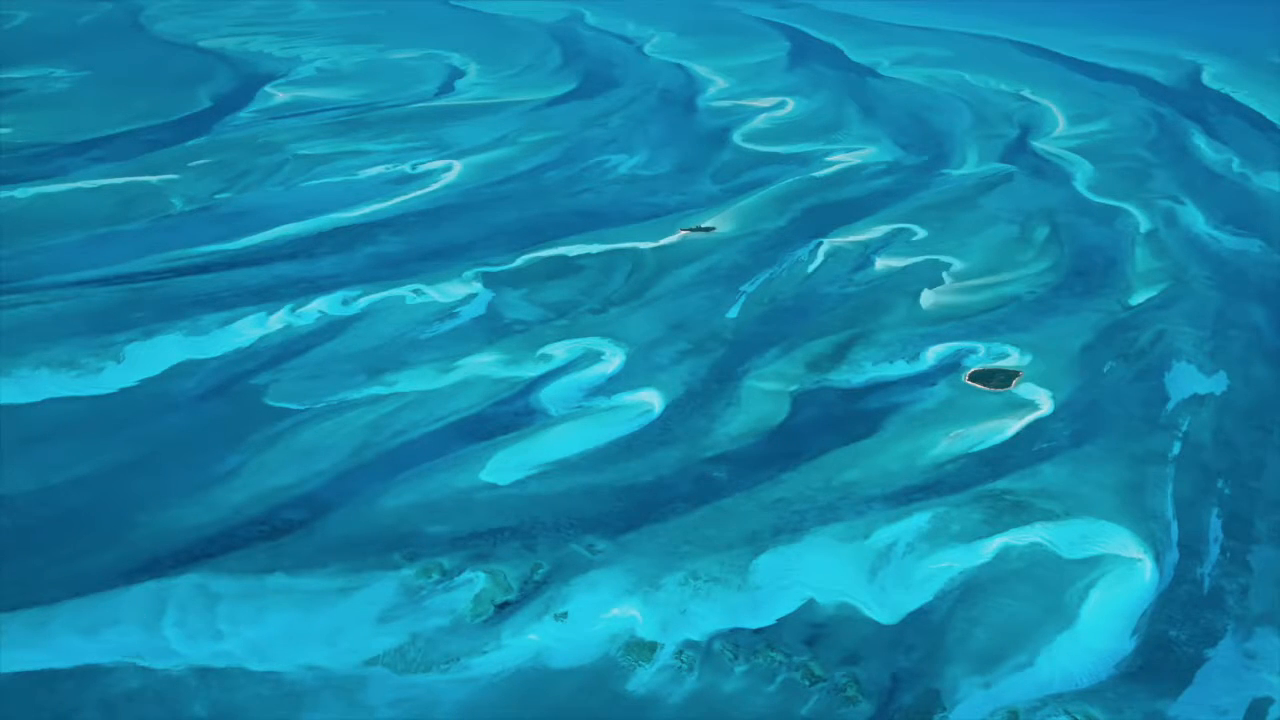